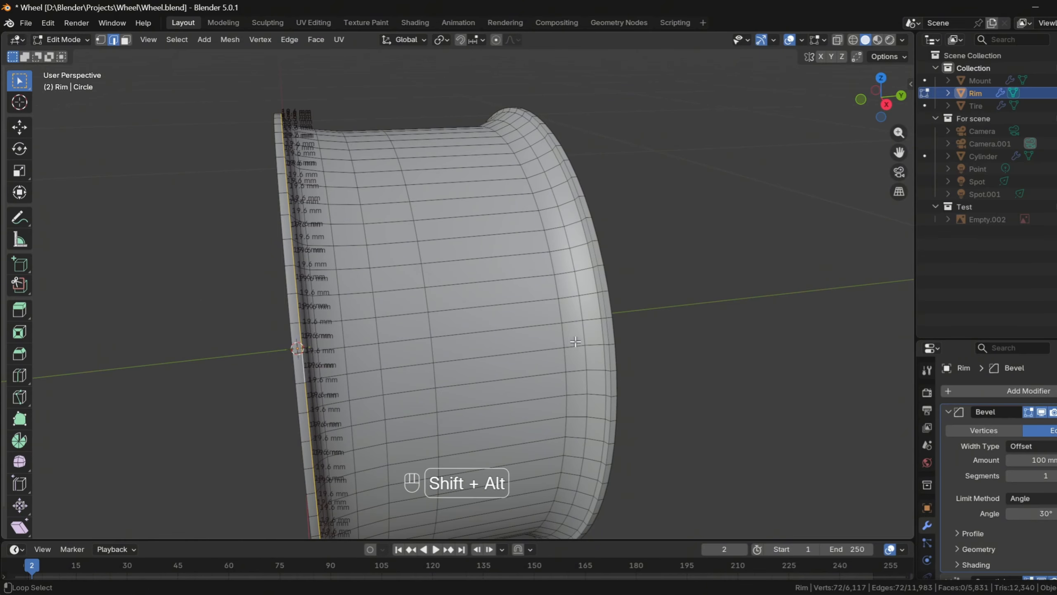
# - Duplicate the selected outer edge loops of the rim in place and separate the copy into a new object
pyautogui.hotkey('shift', 'd')
pyautogui.rightClick(540, 389)
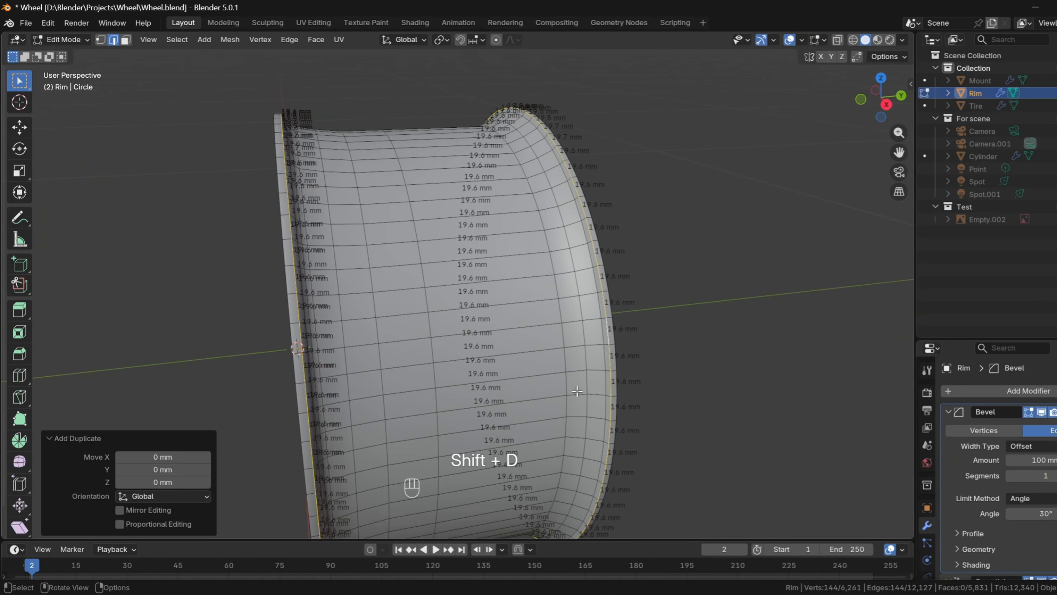
pyautogui.press('p')
pyautogui.click(580, 387)
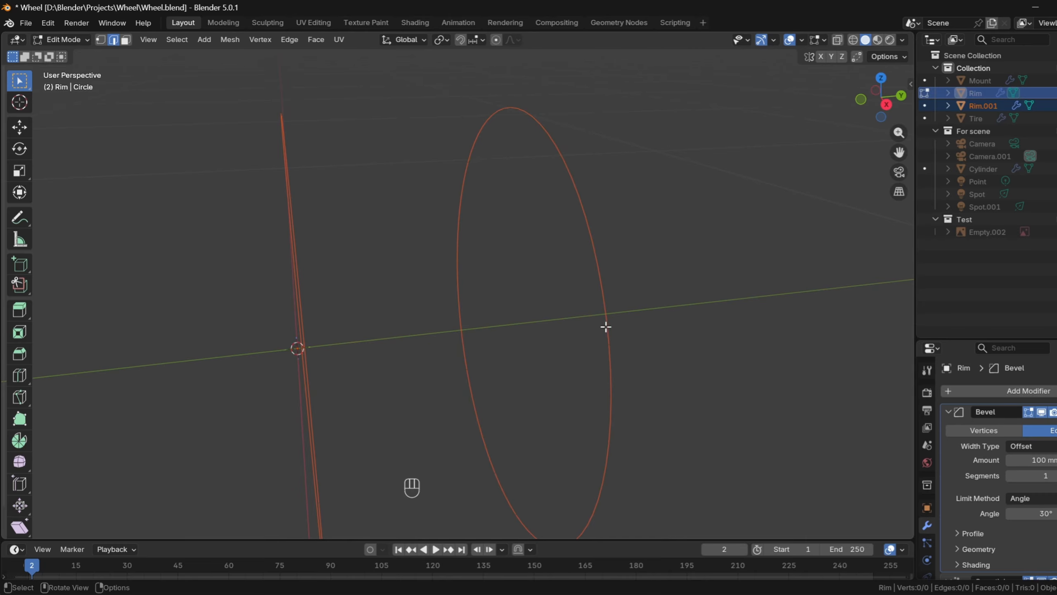
# - Bridge the two separated edge loops to form a cylindrical surface
pyautogui.press('Tab')
pyautogui.press('Tab')
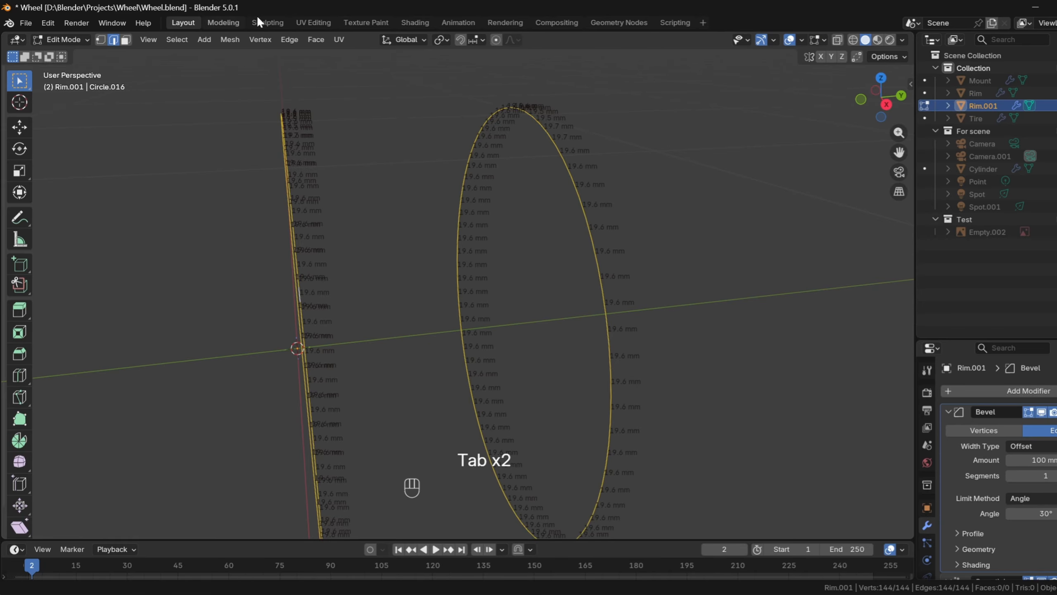
pyautogui.click(289, 39)
pyautogui.click(314, 83)
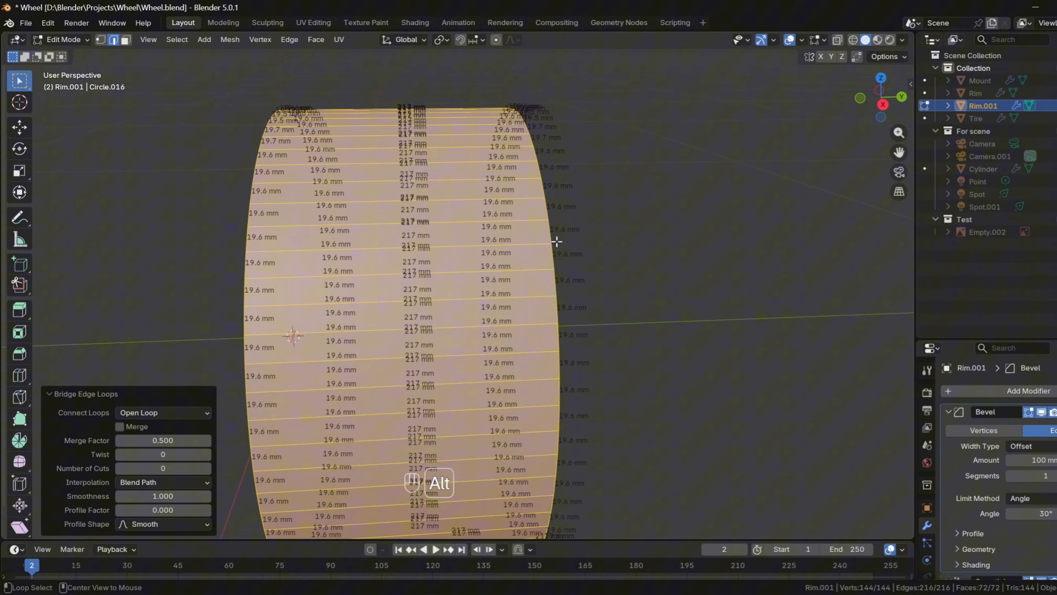
# - Move the cylinder's far edge loop outward along the Y axis to make the cylinder 260 mm wide
pyautogui.keyDown('alt'); pyautogui.click(556, 241); pyautogui.keyUp('alt')
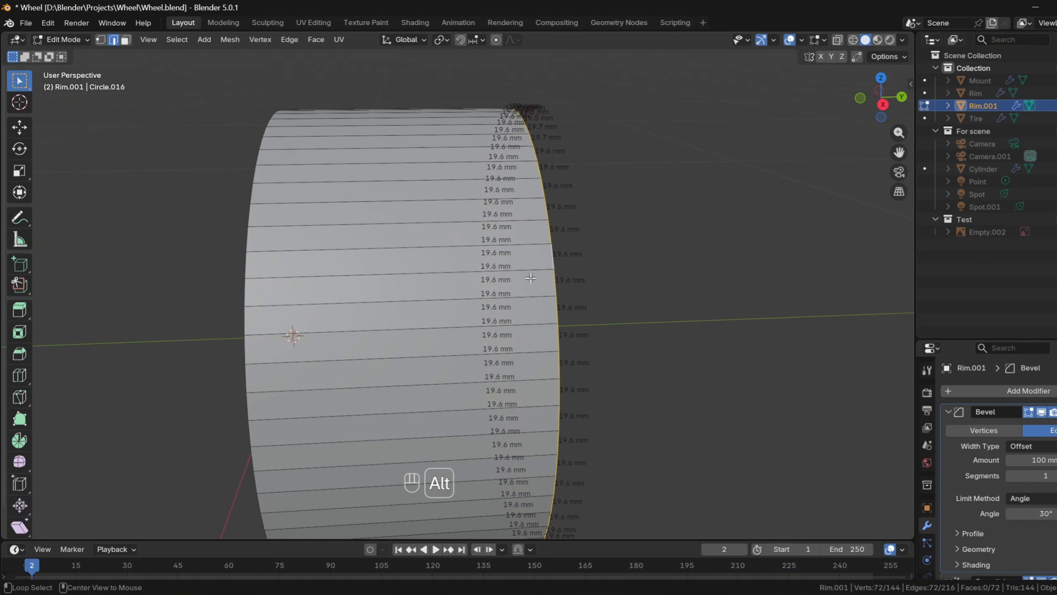
pyautogui.press('g')
pyautogui.moveTo(531, 287); pyautogui.dragTo(548, 296, button='middle')
pyautogui.press('shift')
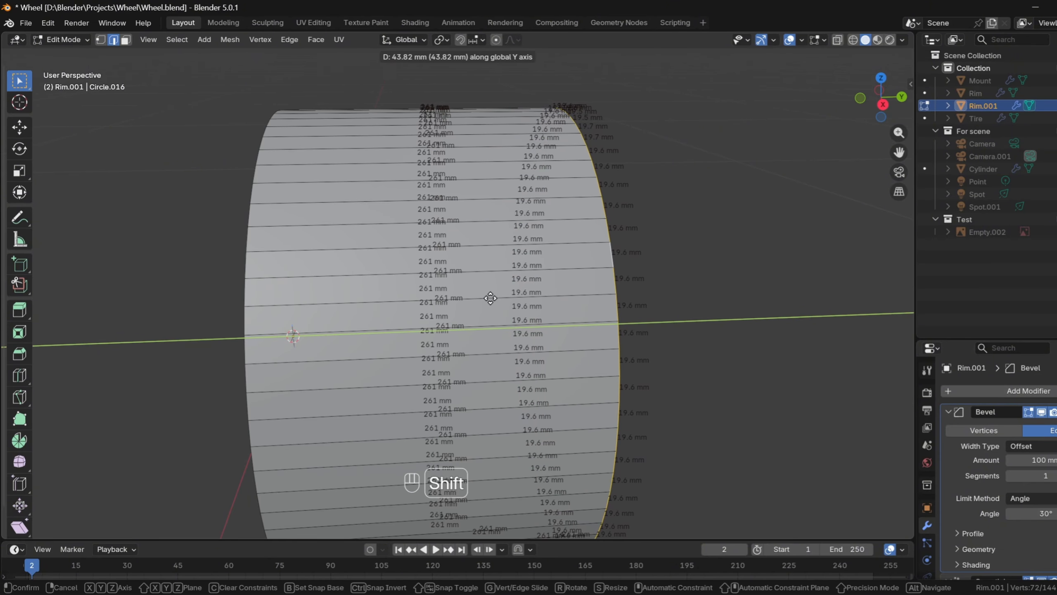
pyautogui.click(485, 296)
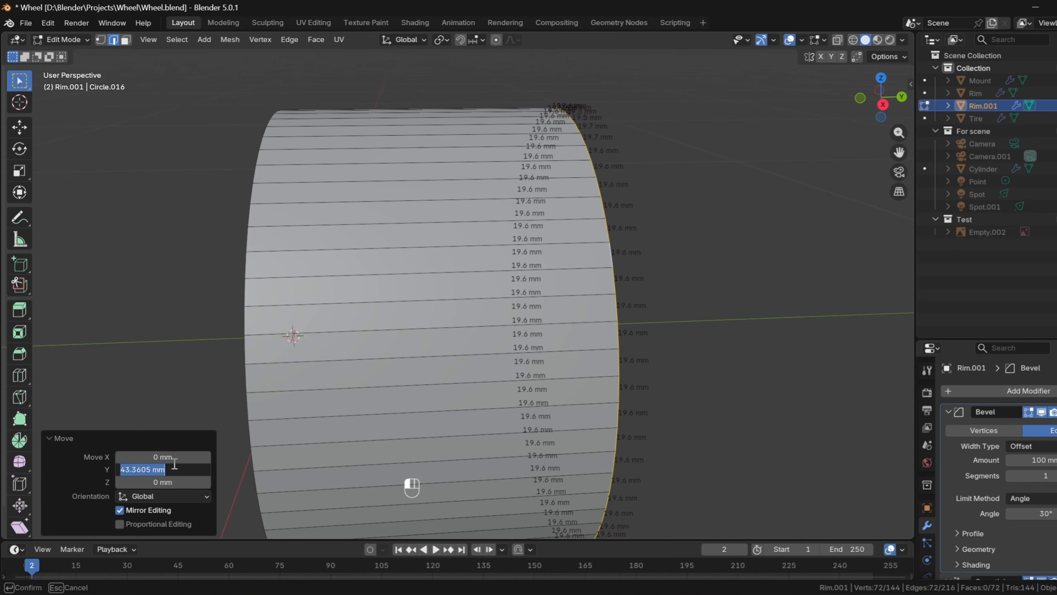
pyautogui.click(351, 321)
# - Extrude all faces of the cylinder along their normals by 160 mm to form a thick ring
pyautogui.moveTo(351, 321); pyautogui.dragTo(410, 327, button='middle')
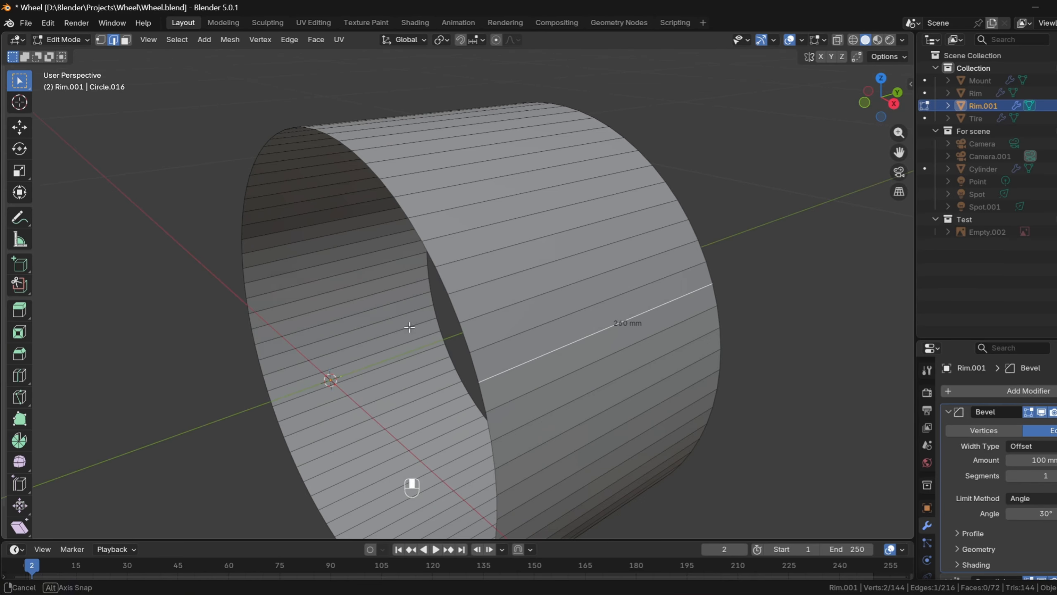
pyautogui.press('a')
pyautogui.hotkey('alt', 'e')
pyautogui.click(479, 315)
pyautogui.write('160')
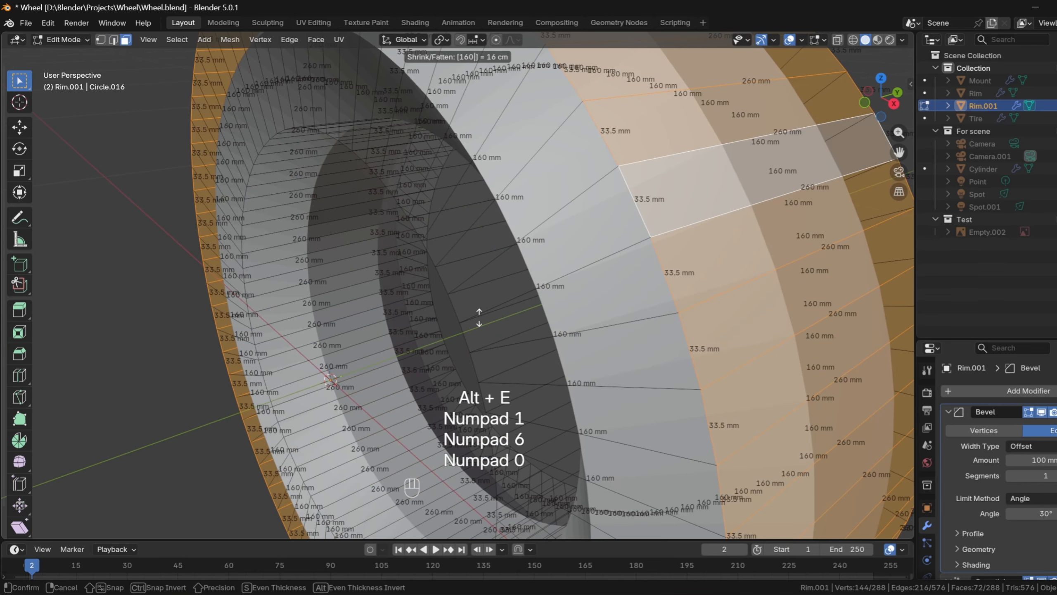
pyautogui.press('KP_Enter')
pyautogui.scroll(-5, 479, 317)
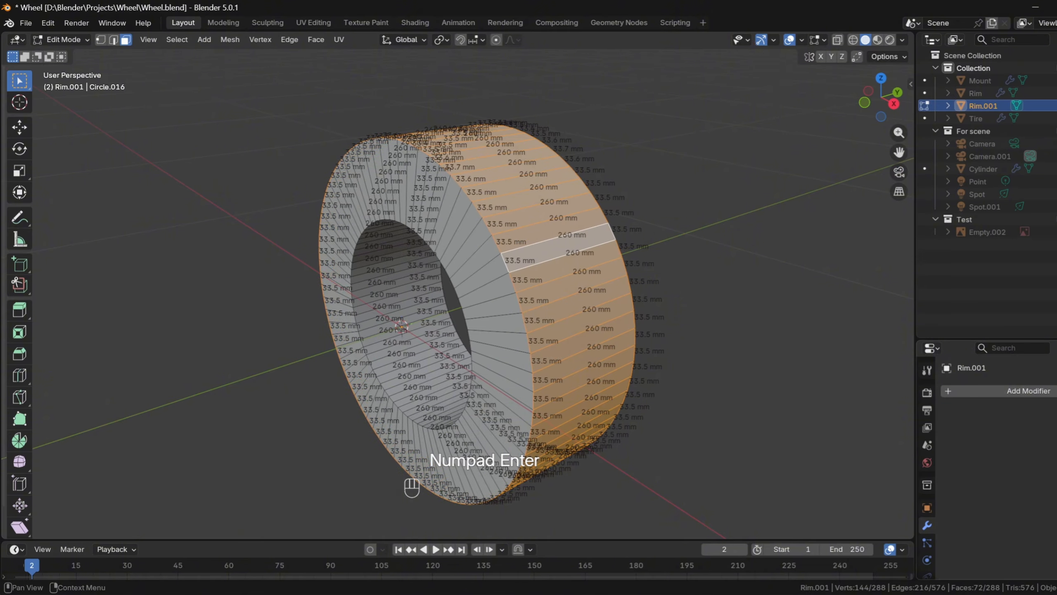
# - Select a single face on the upper part of the ring's outer surface
pyautogui.click(684, 249)
pyautogui.moveTo(683, 249); pyautogui.dragTo(780, 241, button='middle')
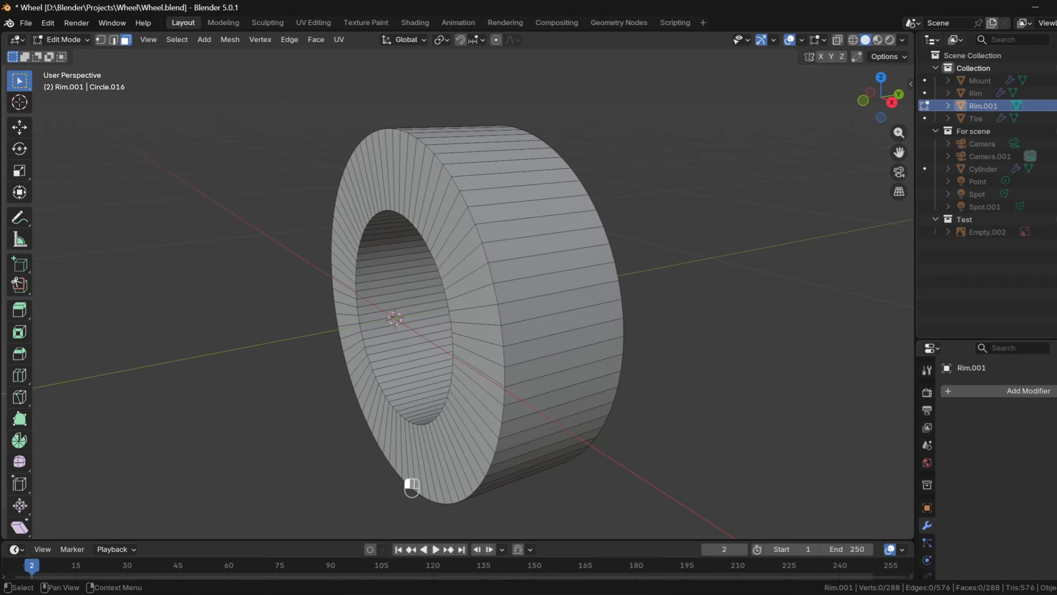
pyautogui.scroll(3, 541, 297)
pyautogui.moveTo(556, 204); pyautogui.dragTo(632, 414, button='middle')
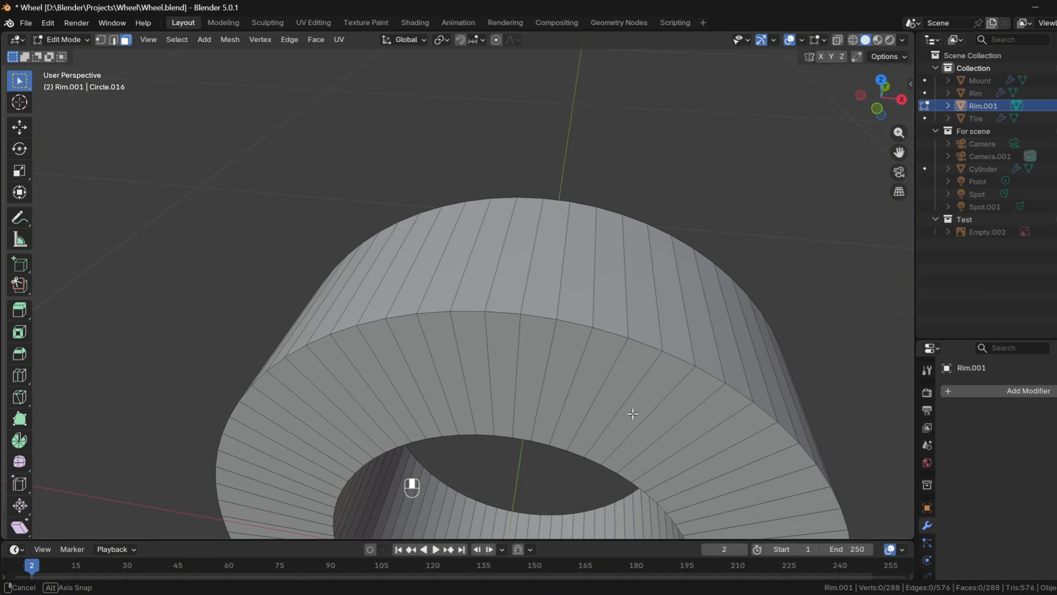
pyautogui.click(546, 282)
pyautogui.hotkey('shift', 'd')
pyautogui.click(606, 232)
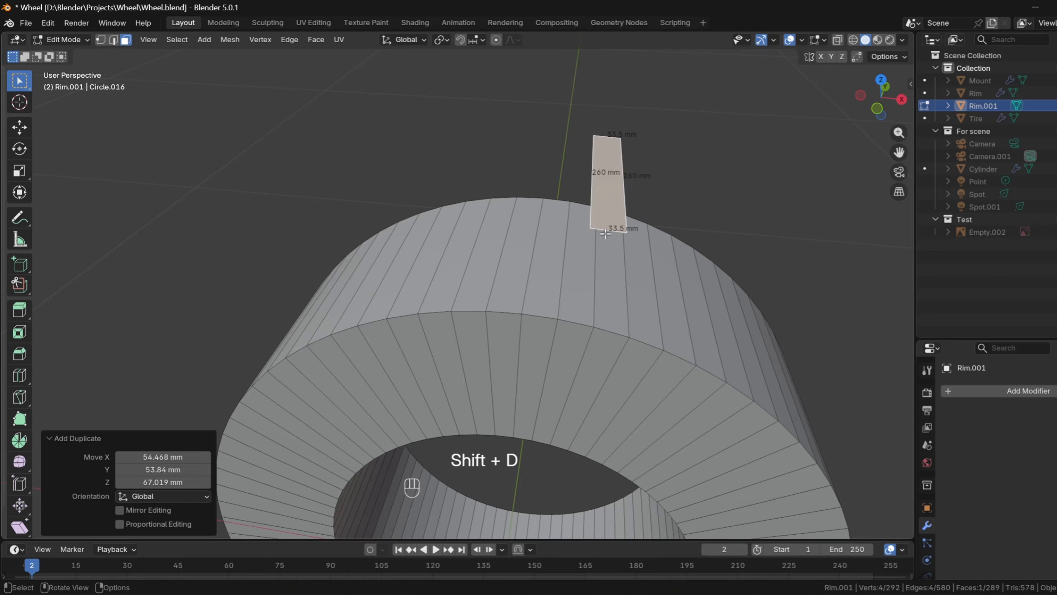
pyautogui.hotkey('ctrl', 'z')
# - Duplicate the selected outer face in place, separate it into its own object, and hide the ring
pyautogui.hotkey('shift', 'd')
pyautogui.rightClick(601, 221)
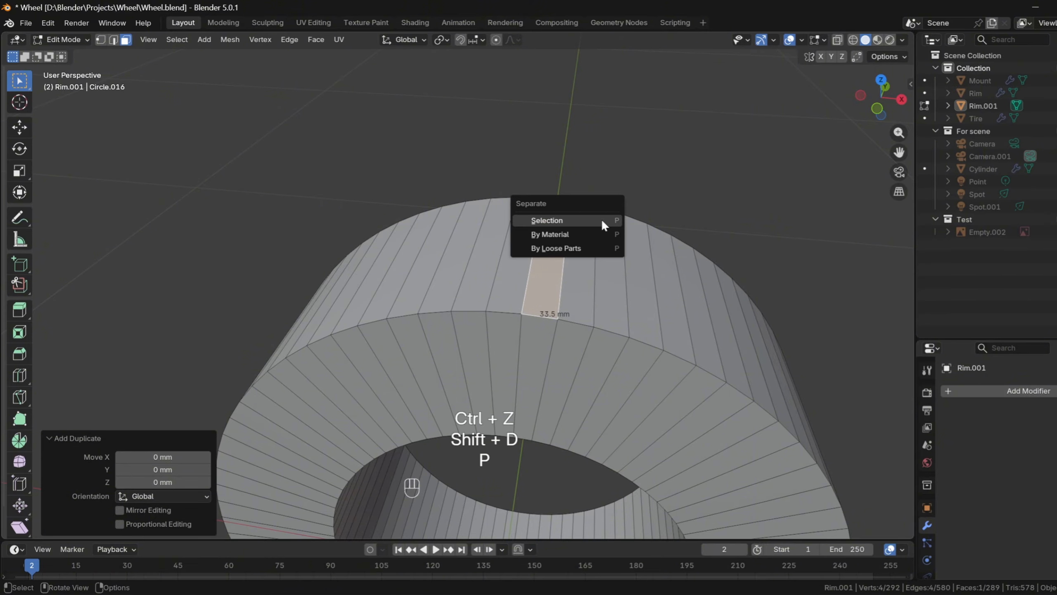
pyautogui.click(602, 222)
pyautogui.click(1056, 106)
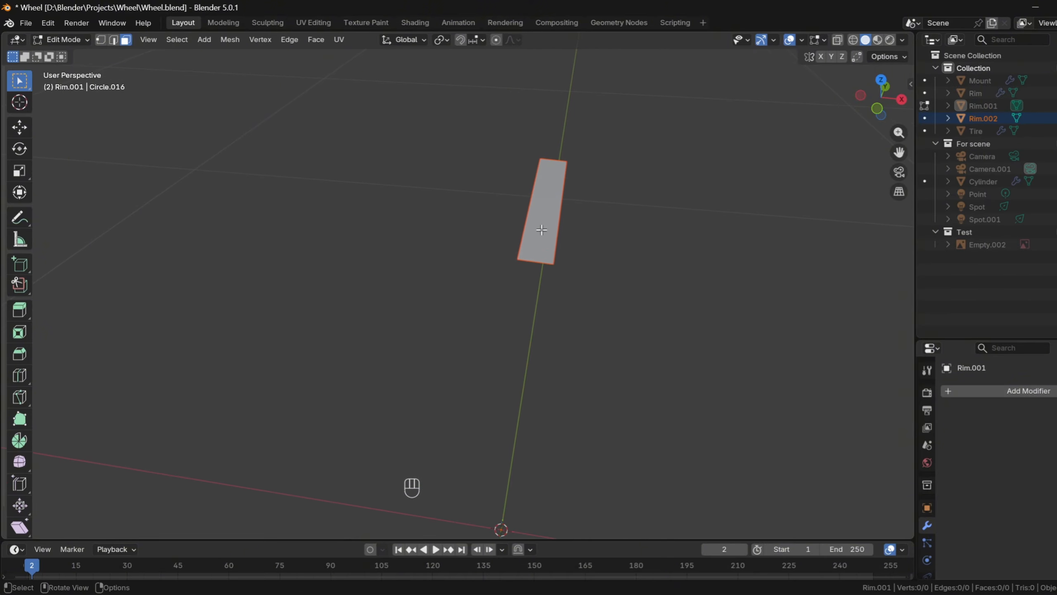
# - Snap the 3D cursor to the long left edge of the separated face strip
pyautogui.press('Tab')
pyautogui.press('2')
pyautogui.press('Tab')
pyautogui.press('2')
pyautogui.click(531, 218)
pyautogui.hotkey('shift', 'a')
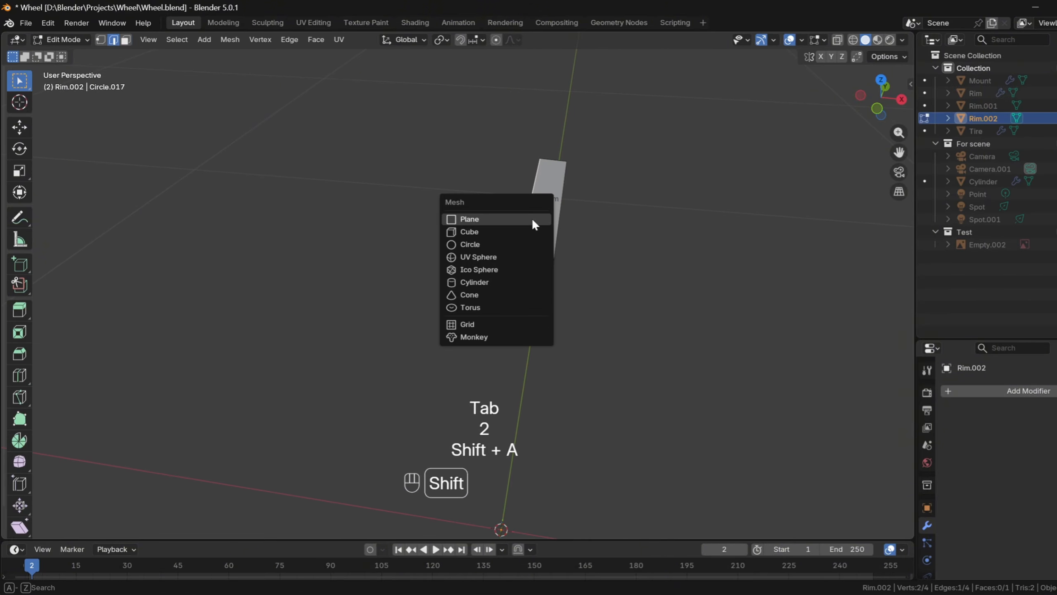
pyautogui.hotkey('shift', 's')
pyautogui.click(615, 291)
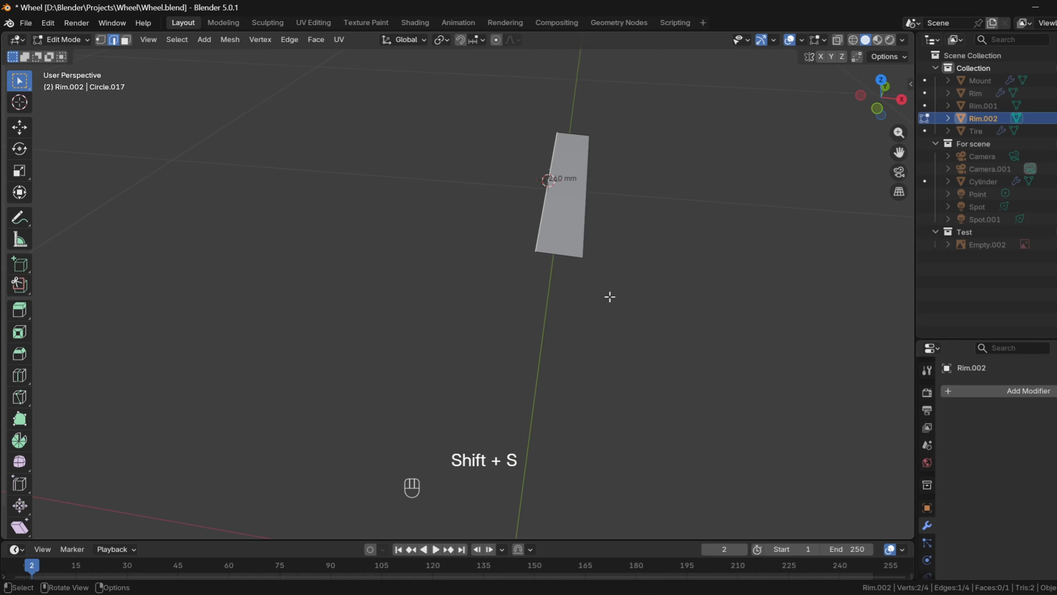
# - Set the face strip's origin to the 3D cursor
pyautogui.press('Tab')
pyautogui.rightClick(610, 294)
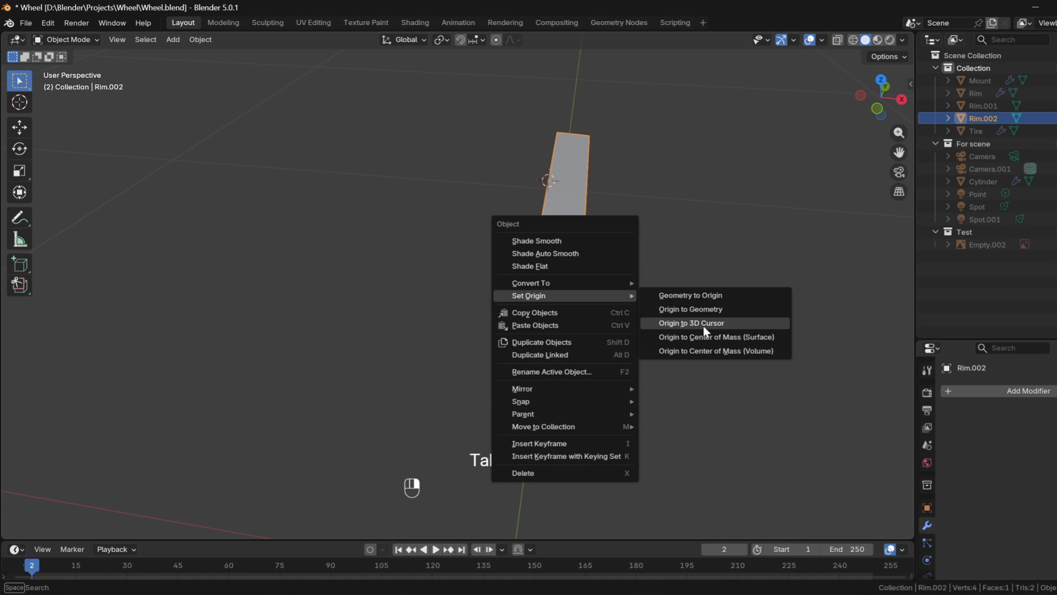
pyautogui.click(703, 325)
# - Return the 3D cursor to the world origin and snap the face strip to it
pyautogui.keyDown('shift'); pyautogui.moveTo(703, 325); pyautogui.dragTo(668, 333, button='middle'); pyautogui.keyUp('shift')
pyautogui.hotkey('shift', 'a')
pyautogui.hotkey('shift', 's')
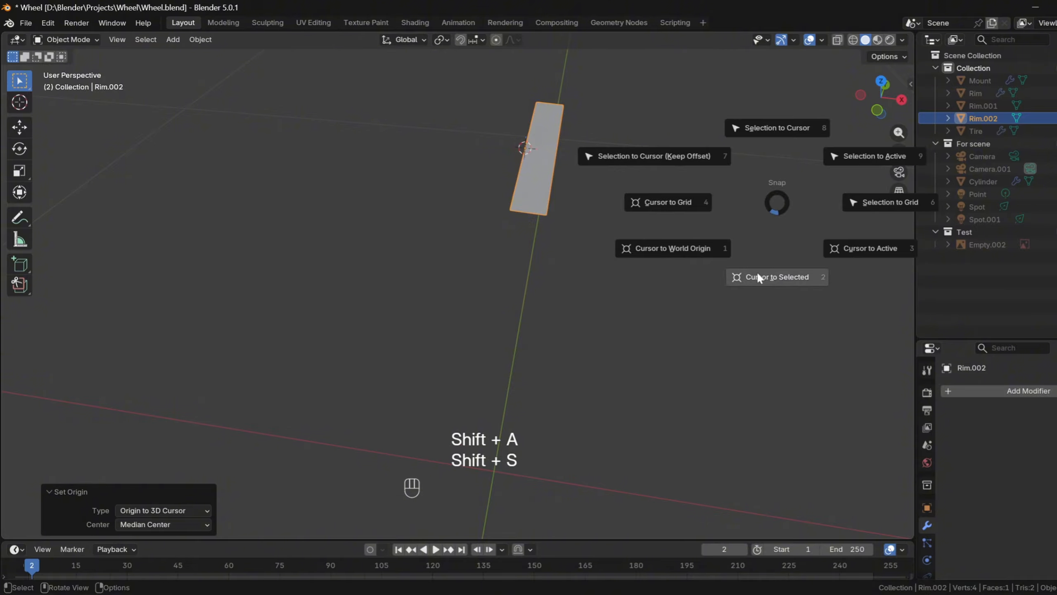
pyautogui.click(725, 277)
pyautogui.hotkey('shift', 's')
pyautogui.click(645, 217)
# - Flatten the strip by scaling its vertices to 0 along Z, using the active element as pivot
pyautogui.keyDown('shift'); pyautogui.moveTo(576, 390); pyautogui.dragTo(554, 258, button='middle'); pyautogui.keyUp('shift')
pyautogui.scroll(3, 546, 310)
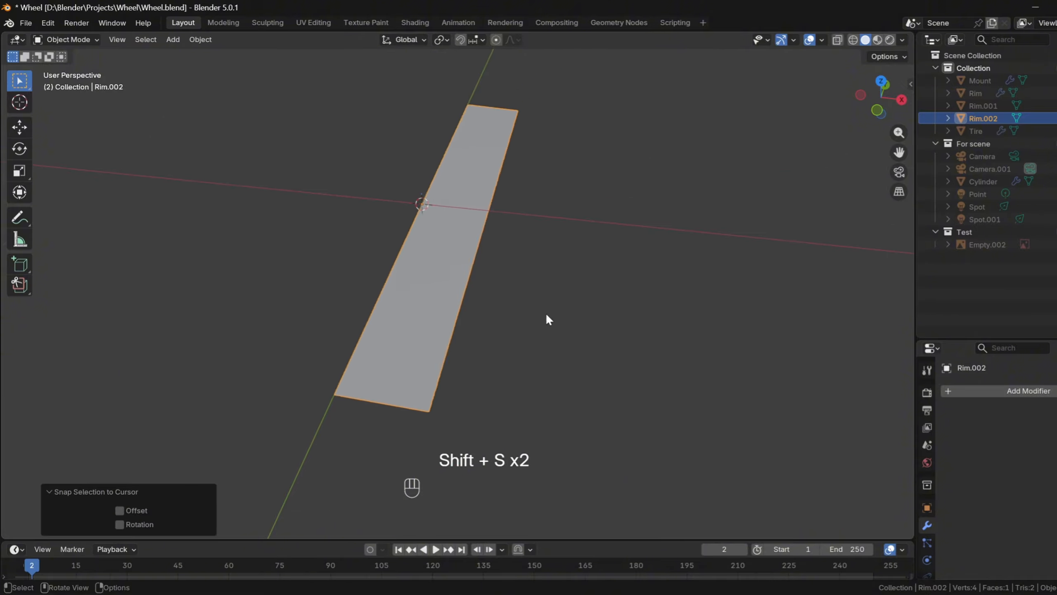
pyautogui.press('Tab')
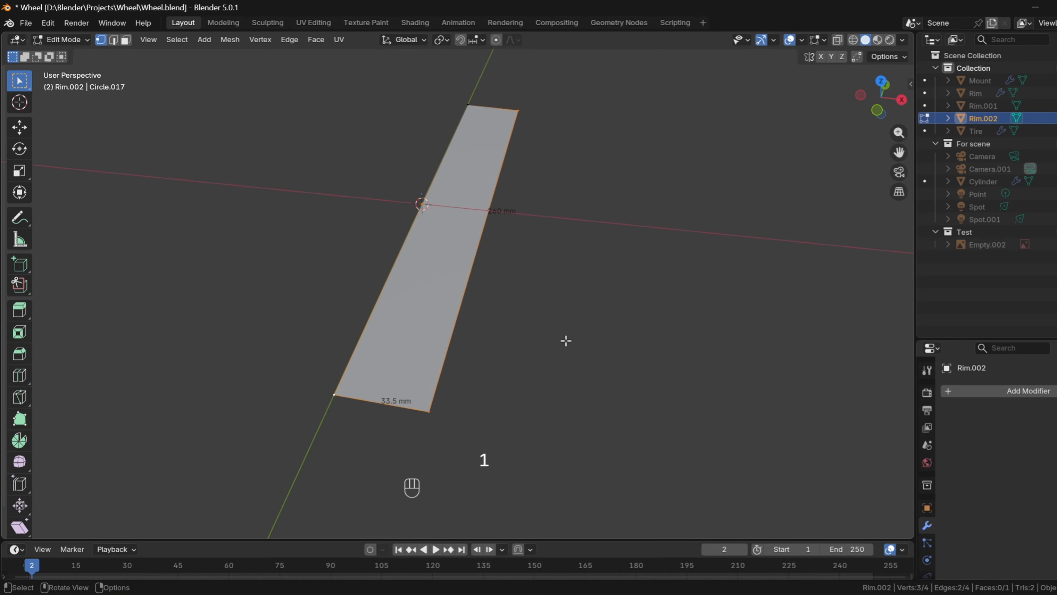
pyautogui.press('.')
pyautogui.click(616, 281)
pyautogui.press('s')
pyautogui.press('z')
pyautogui.press('0')
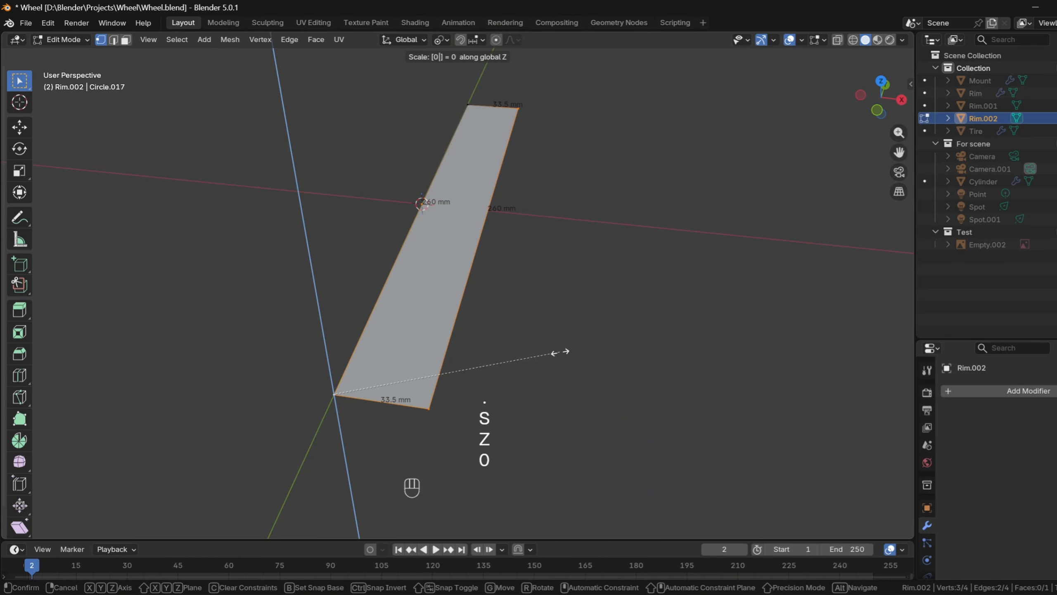
pyautogui.press('Return')
pyautogui.keyDown('shift'); pyautogui.moveTo(568, 333); pyautogui.dragTo(596, 379, button='middle'); pyautogui.keyUp('shift')
pyautogui.press('Tab')
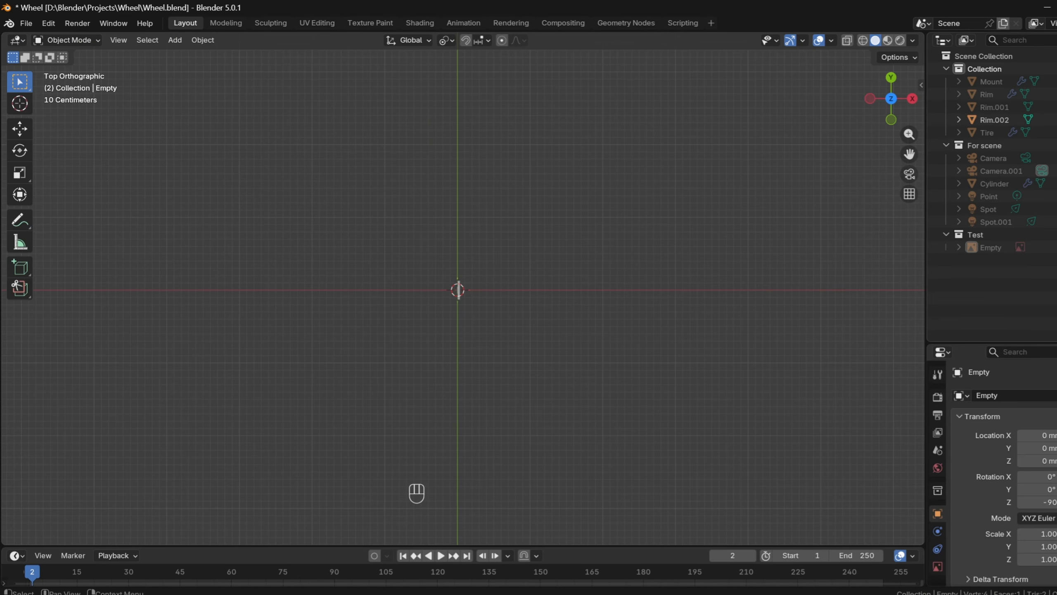
# - In top view, move the tread reference image about -2096 mm along Y and scale it down to about 0.7
pyautogui.scroll(5, 463, 291)
pyautogui.moveTo(491, 292); pyautogui.dragTo(491, 329, button='middle')
pyautogui.press('KP_7')
pyautogui.click(491, 333)
pyautogui.press('g')
pyautogui.press('y')
pyautogui.click(491, 396)
pyautogui.scroll(3, 491, 391)
pyautogui.press('s')
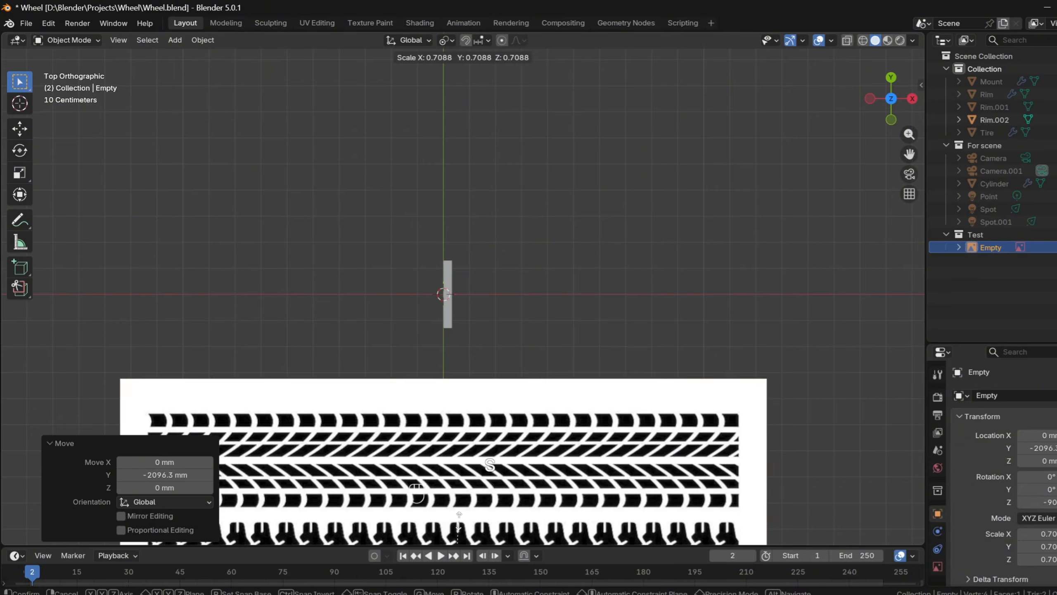
pyautogui.click(458, 518)
# - Scale the reference image to about 0.47, shift its upper tread pattern along Y over the strip, and switch to wireframe display
pyautogui.press('g')
pyautogui.press('y')
pyautogui.press('s')
pyautogui.press('g')
pyautogui.press('y')
pyautogui.press('s')
pyautogui.press('g')
pyautogui.press('y')
pyautogui.click(649, 356)
pyautogui.press('z')
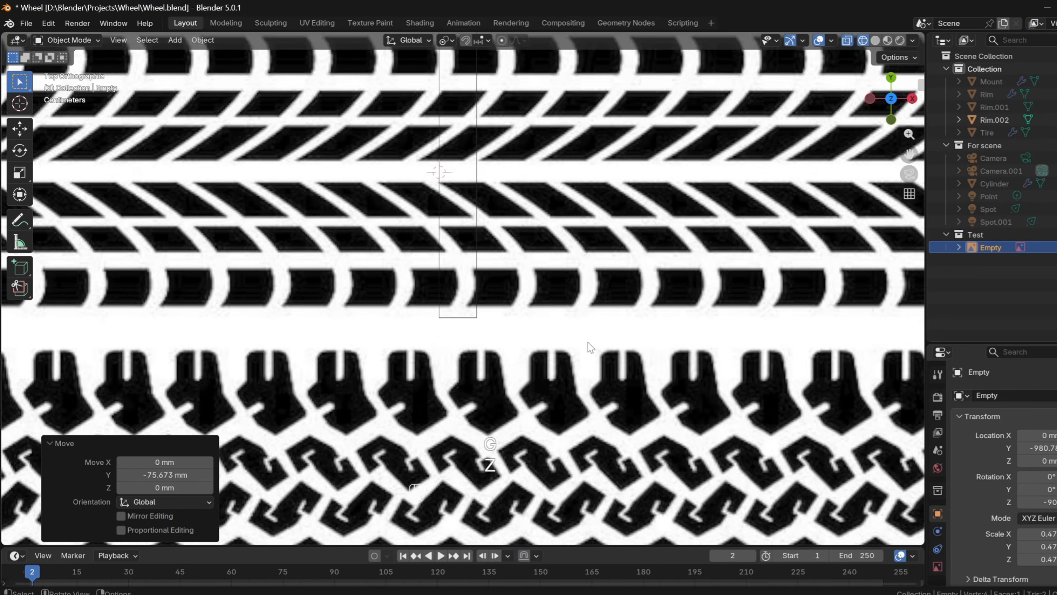
# - Enlarge the reference image to about 0.49 and shift it along Y so the tread band spans the strip's length
pyautogui.keyDown('shift'); pyautogui.moveTo(563, 300); pyautogui.dragTo(546, 380); pyautogui.keyUp('shift')
pyautogui.press('s')
pyautogui.click(544, 365)
pyautogui.press('g')
pyautogui.press('y')
pyautogui.click(546, 393)
pyautogui.scroll(1, 545, 394)
pyautogui.press('s')
pyautogui.press('g')
pyautogui.press('y')
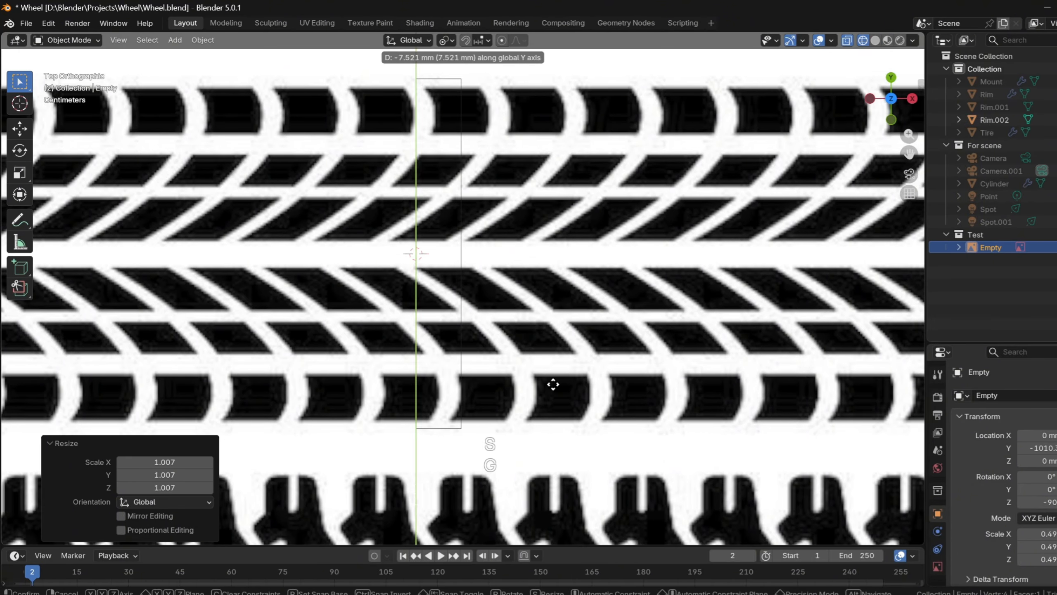
pyautogui.click(553, 389)
# - Fine-tune the reference image's scale to about 0.50 and its Y location to about -1036 mm to fit the strip
pyautogui.press('s')
pyautogui.click(560, 385)
pyautogui.press('g')
pyautogui.press('y')
pyautogui.click(564, 390)
pyautogui.scroll(2, 560, 387)
pyautogui.keyDown('shift'); pyautogui.moveTo(533, 369); pyautogui.dragTo(538, 392, button='middle'); pyautogui.keyUp('shift')
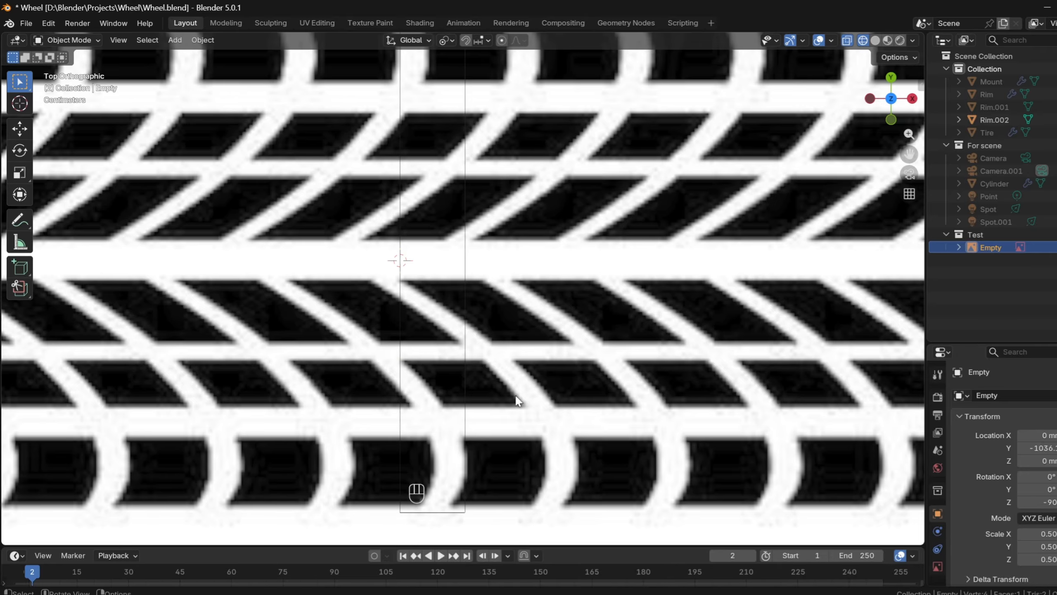
# - Scale the reference image along X by about 0.74 and slide it along X toward the strip
pyautogui.press('s')
pyautogui.press('x')
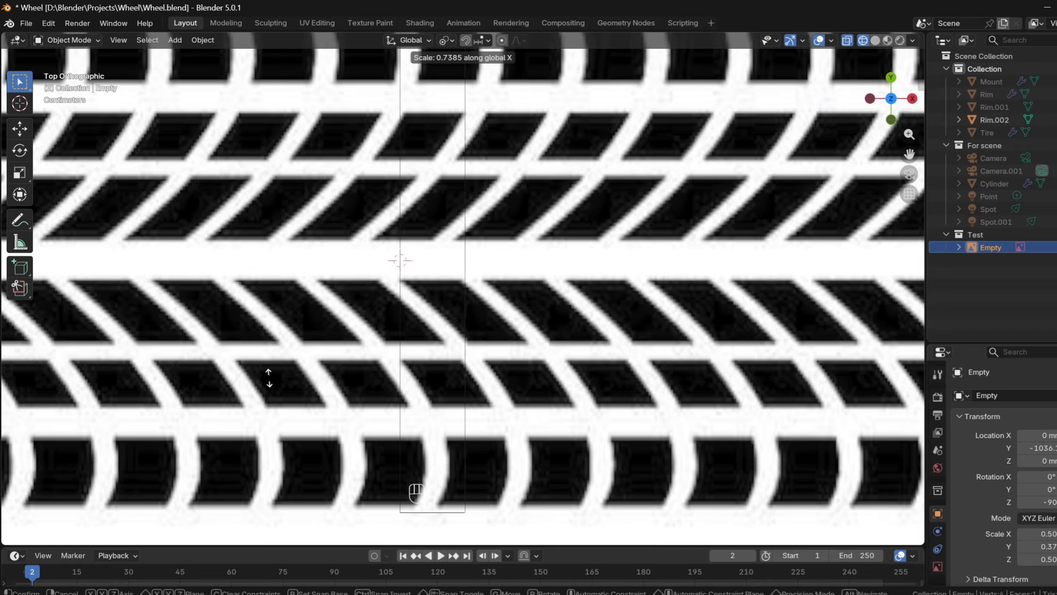
pyautogui.click(269, 379)
pyautogui.keyDown('shift'); pyautogui.moveTo(450, 154); pyautogui.dragTo(433, 291, button='middle'); pyautogui.keyUp('shift')
pyautogui.press('g')
pyautogui.press('x')
pyautogui.click(491, 266)
# - Narrow the reference image along X by 0.938 and realign its tread blocks with the strip along X
pyautogui.press('s')
pyautogui.press('x')
pyautogui.click(425, 395)
pyautogui.press('g')
pyautogui.press('x')
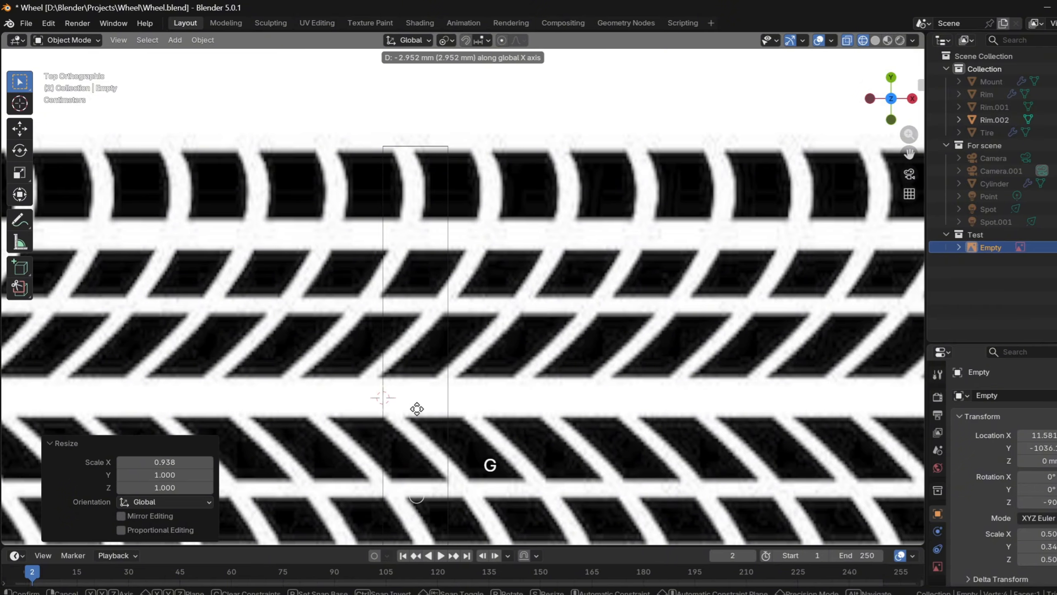
pyautogui.click(427, 408)
# - Slide the reference image about -9.08 mm along X to compare the tread spacing with the strip's width
pyautogui.keyDown('shift'); pyautogui.moveTo(427, 409); pyautogui.dragTo(443, 317, button='middle'); pyautogui.keyUp('shift')
pyautogui.press('g')
pyautogui.press('x')
pyautogui.press('g')
pyautogui.middleClick(512, 376)
pyautogui.click(494, 266)
# - Narrow the reference image further along X to match the strip's width and slide it about 10.7 mm along X
pyautogui.keyDown('shift'); pyautogui.moveTo(492, 245); pyautogui.dragTo(492, 366, button='middle'); pyautogui.keyUp('shift')
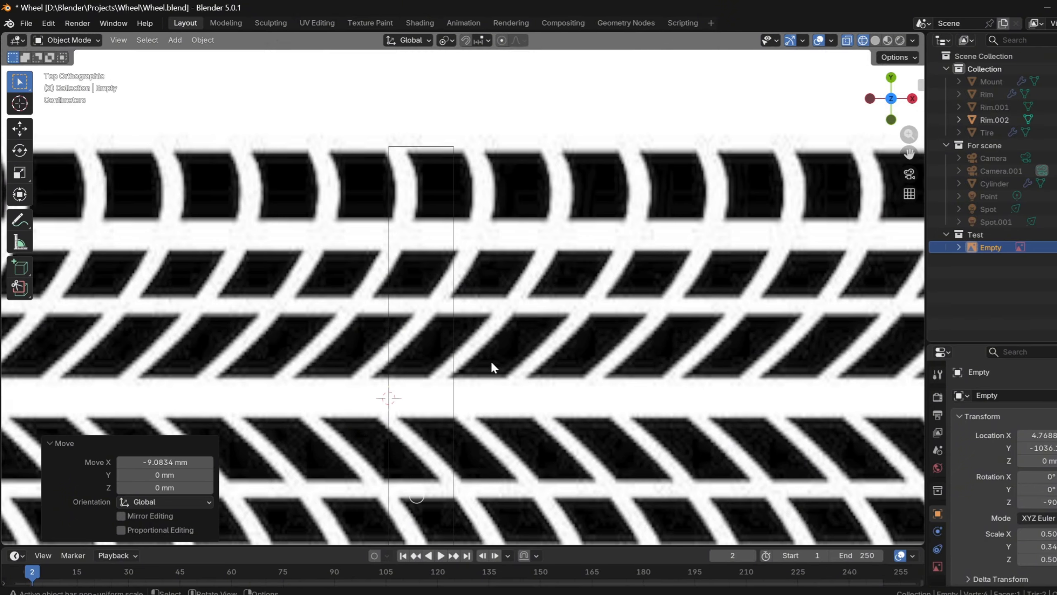
pyautogui.press('s')
pyautogui.middleClick(491, 453)
pyautogui.click(494, 397)
pyautogui.press('g')
pyautogui.click(517, 114)
# - Slide the reference image about 5.1 mm along X to center the tread pattern on the strip
pyautogui.keyDown('shift'); pyautogui.moveTo(495, 423); pyautogui.dragTo(483, 179, button='middle'); pyautogui.keyUp('shift')
pyautogui.scroll(1, 483, 180)
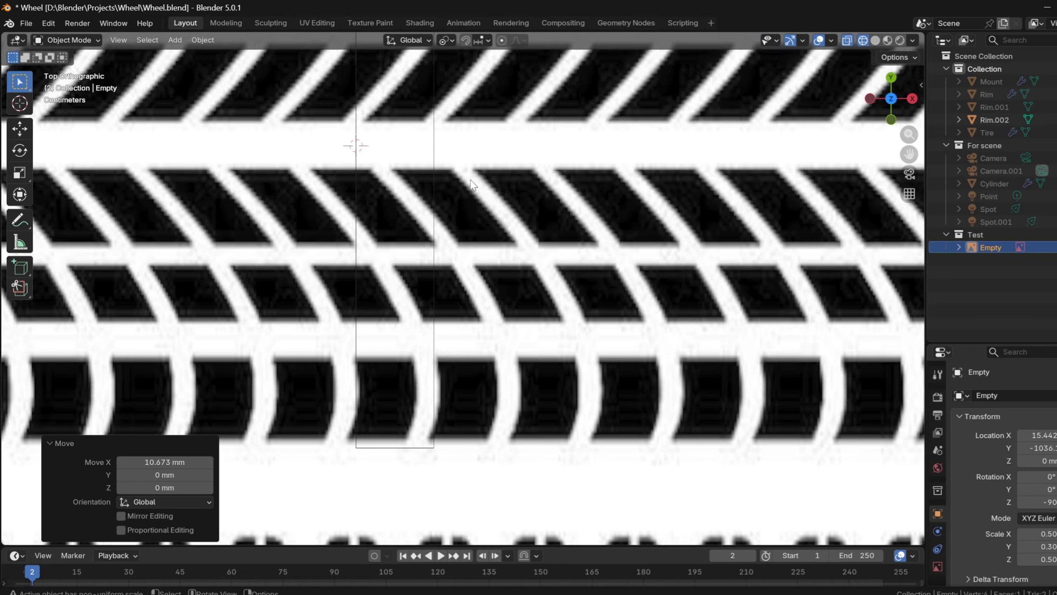
pyautogui.press('g')
pyautogui.middleClick(490, 177)
pyautogui.click(491, 176)
pyautogui.scroll(-5, 493, 180)
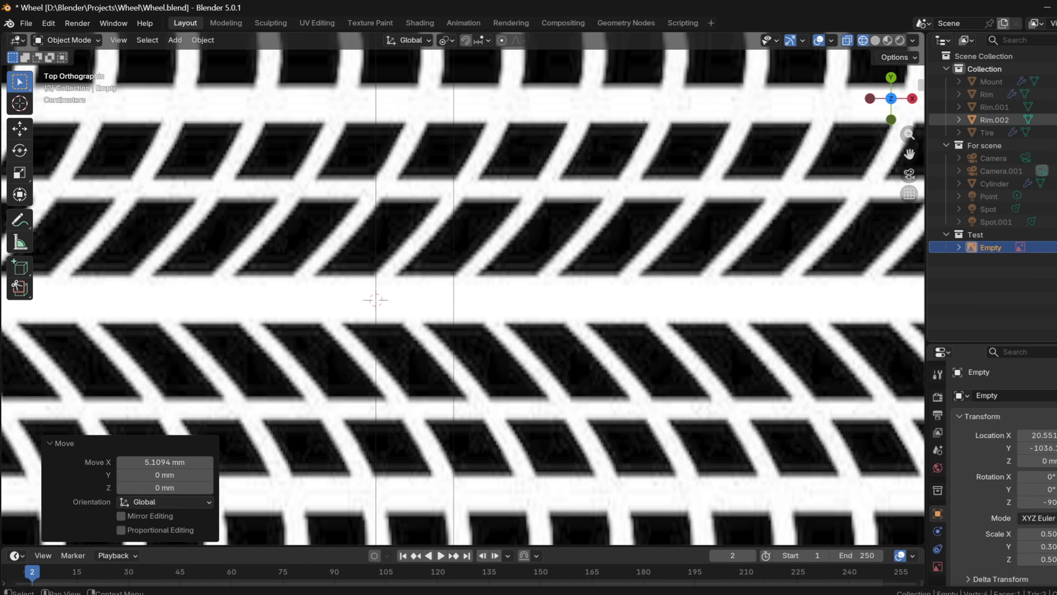
# - Add a plane and merge its vertices at center into a single vertex
pyautogui.hotkey('shift', 'a')
pyautogui.click(530, 259)
pyautogui.press('Tab')
pyautogui.scroll(-4, 530, 259)
pyautogui.click(589, 250)
pyautogui.scroll(15, 404, 251)
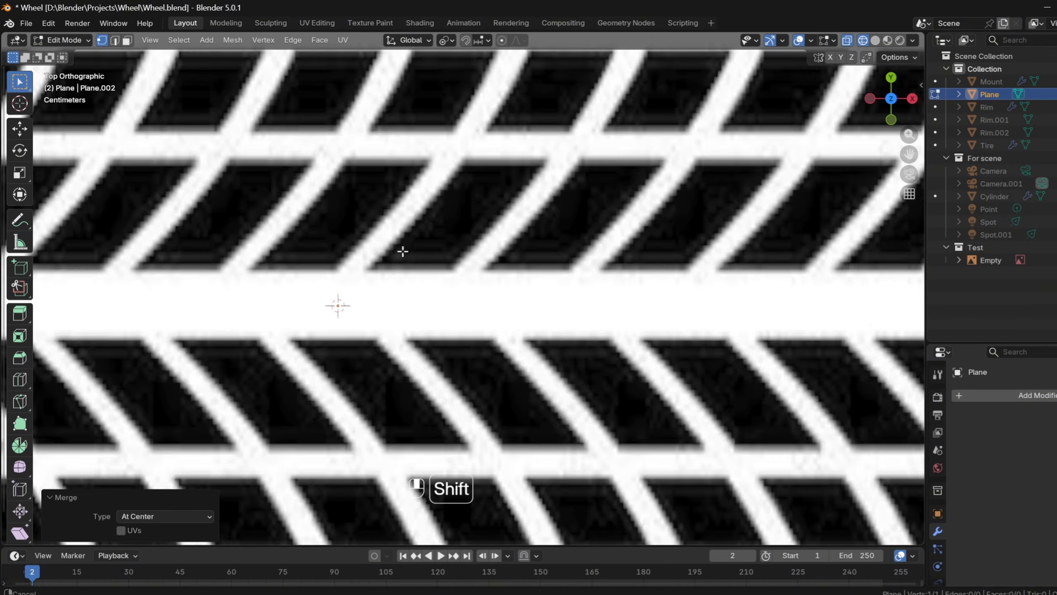
# - Move the single vertex onto the upper-left corner of a tread block in the image's top row
pyautogui.keyDown('shift'); pyautogui.moveTo(402, 251); pyautogui.dragTo(566, 421, button='middle'); pyautogui.keyUp('shift')
pyautogui.scroll(-2, 577, 452)
pyautogui.click(549, 163)
pyautogui.scroll(1, 549, 164)
pyautogui.keyDown('shift'); pyautogui.moveTo(549, 166); pyautogui.dragTo(515, 314, button='middle'); pyautogui.keyUp('shift')
pyautogui.scroll(4, 515, 314)
pyautogui.press('g')
pyautogui.middleClick(513, 318)
pyautogui.click(514, 319)
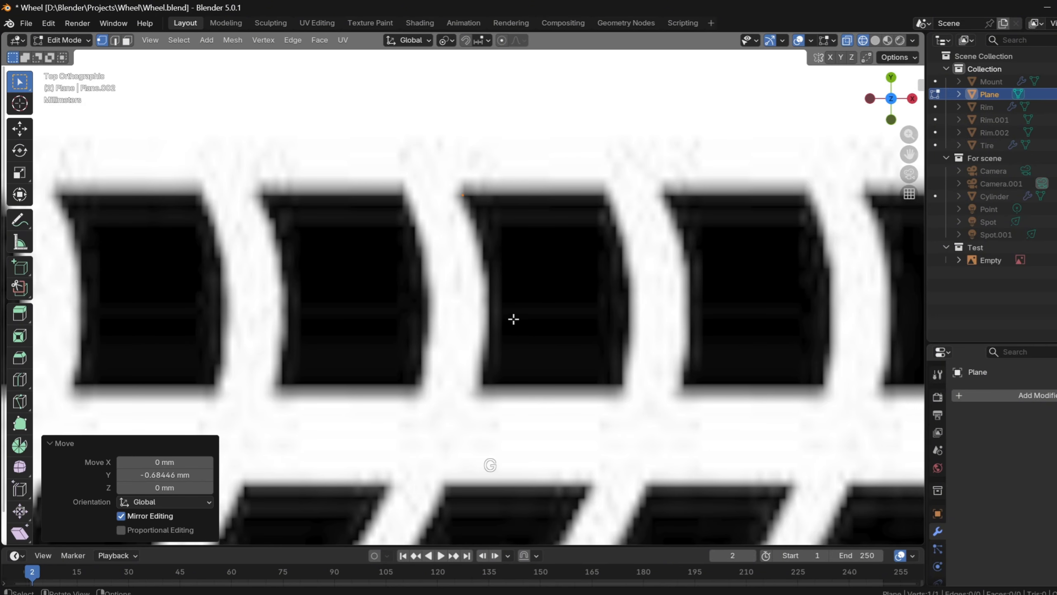
# - Trace the top-row tread block by extruding the vertex along its corners and side bends, closing the outline with an edge
pyautogui.click(653, 319)
pyautogui.press('e')
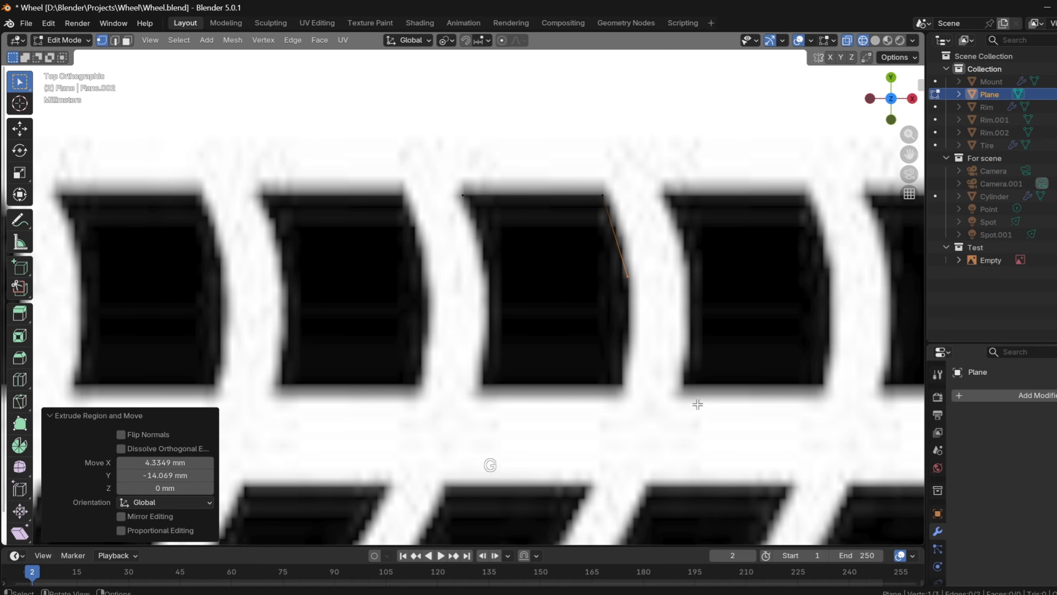
pyautogui.hotkey('ctrl', 'z')
pyautogui.press('f')
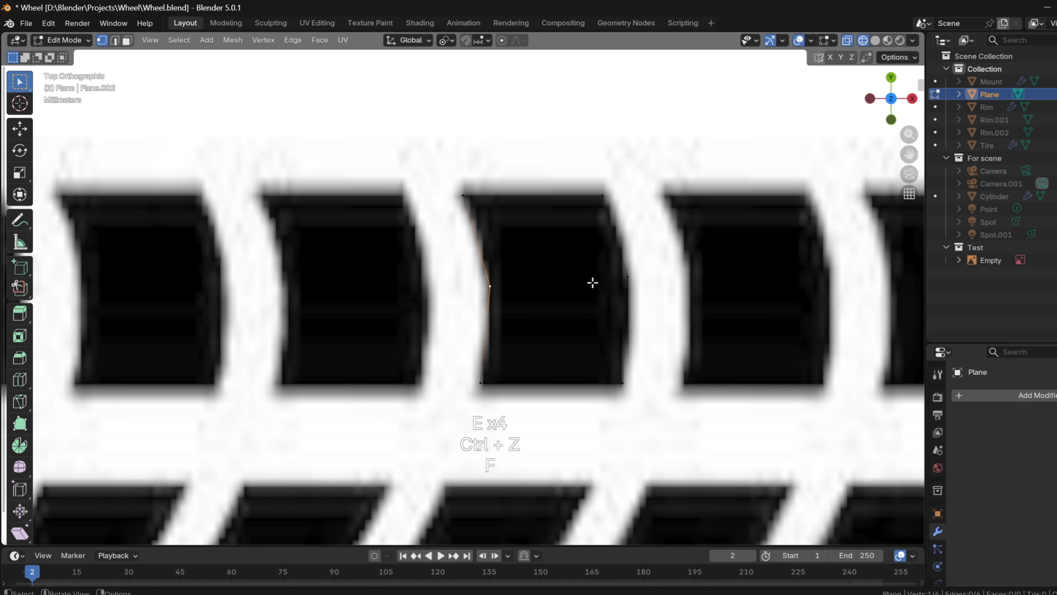
# - Align the outline's two side-bend vertices by scaling them to 0 along Y and move them about -1.6 mm along Y
pyautogui.press('y')
pyautogui.press('0')
pyautogui.click(621, 283)
pyautogui.scroll(-3, 621, 367)
pyautogui.keyDown('shift'); pyautogui.moveTo(576, 268); pyautogui.dragTo(581, 89, button='middle'); pyautogui.keyUp('shift')
pyautogui.press('g')
pyautogui.press('y')
pyautogui.click(583, 95)
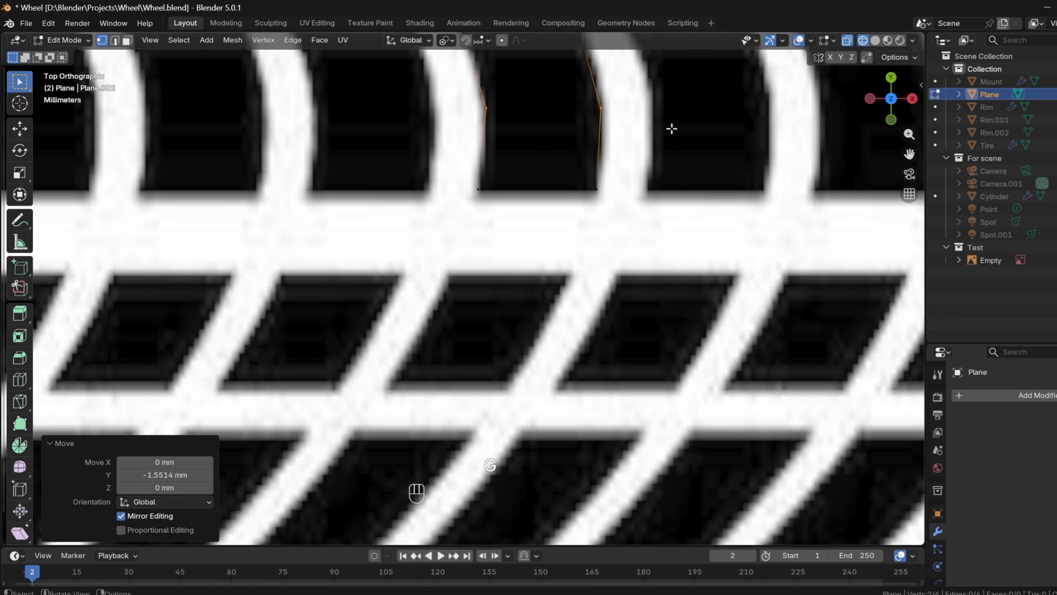
# - Duplicate the outline's lower-left vertex onto the second-row block and extrude it around the four corners into a closed outline
pyautogui.click(478, 190)
pyautogui.hotkey('shift', 'd')
pyautogui.click(518, 334)
pyautogui.press('e')
pyautogui.click(609, 307)
pyautogui.press('e')
pyautogui.click(545, 415)
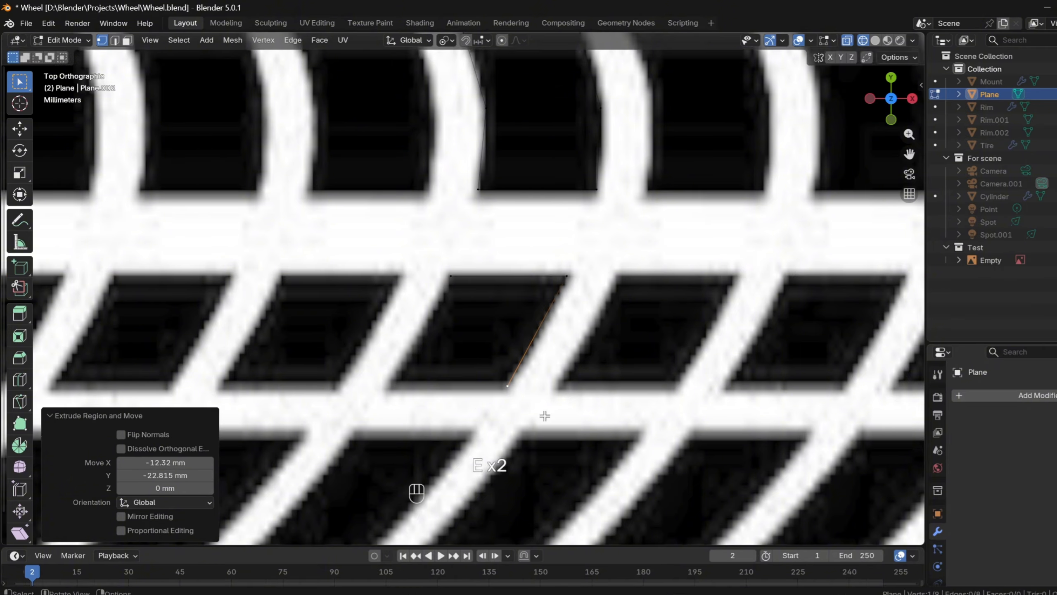
pyautogui.press('e')
pyautogui.click(427, 415)
pyautogui.press('f')
# - Duplicate a vertex onto the third-row block and trace its slanted four-corner outline, closing it with an edge
pyautogui.hotkey('shift', 'd')
pyautogui.click(549, 305)
pyautogui.press('e')
pyautogui.middleClick(530, 304)
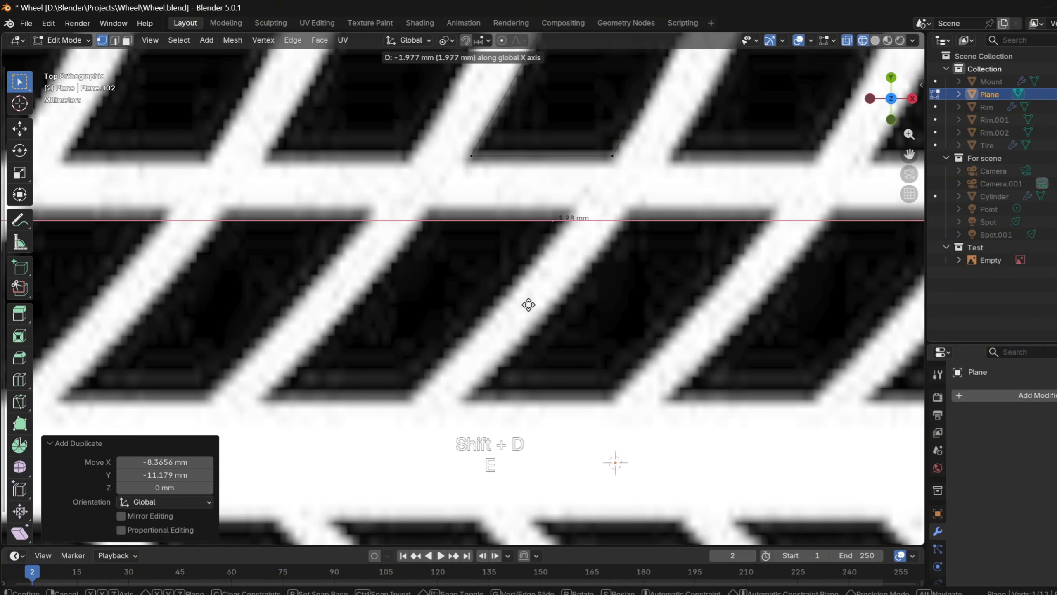
pyautogui.click(417, 292)
pyautogui.click(414, 451)
pyautogui.press('f')
pyautogui.scroll(-2, 450, 443)
pyautogui.keyDown('shift'); pyautogui.moveTo(450, 443); pyautogui.dragTo(443, 218, button='middle'); pyautogui.keyUp('shift')
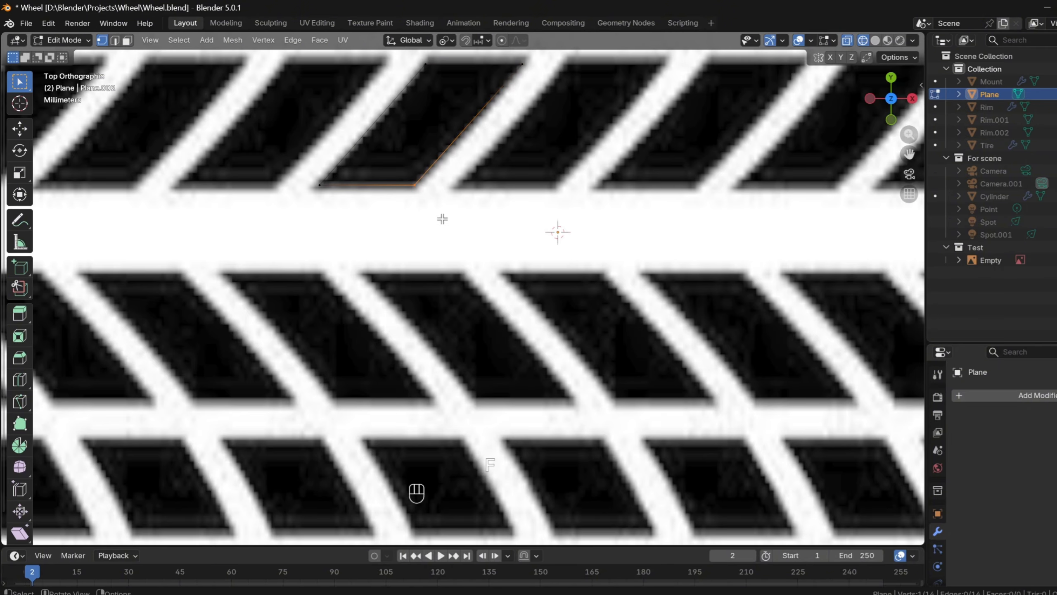
# - Trace the fourth-row block below the center gap with extruded vertices and close the outline with an edge
pyautogui.click(420, 295)
pyautogui.press('e')
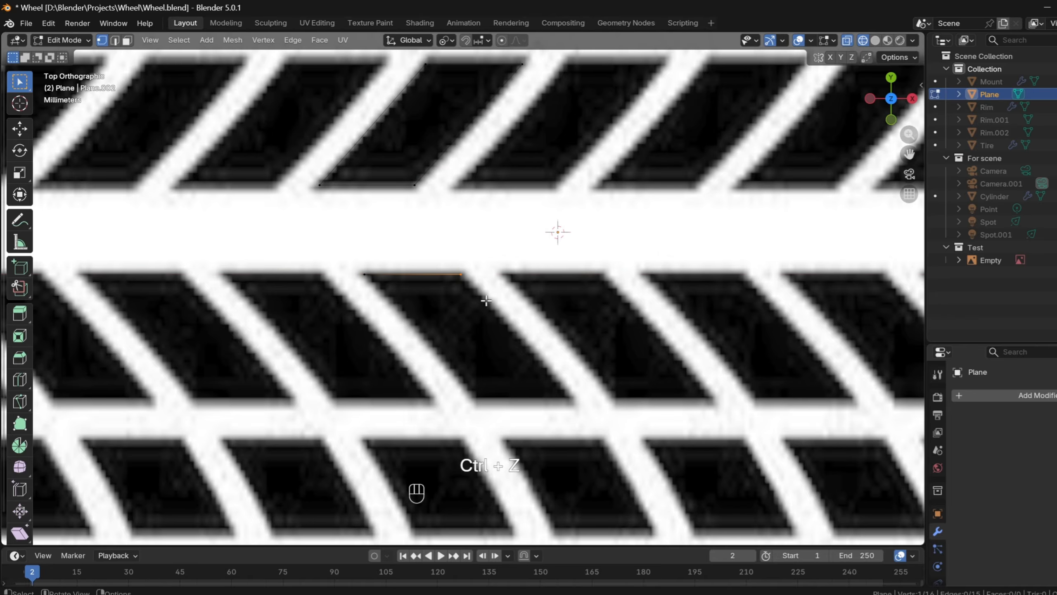
pyautogui.click(487, 301)
pyautogui.press('e')
pyautogui.click(596, 420)
pyautogui.click(500, 423)
pyautogui.press('f')
# - Duplicate a vertex onto the fifth-row block and extrude it around the four corners into a closed outline
pyautogui.scroll(2, 493, 431)
pyautogui.keyDown('shift'); pyautogui.moveTo(482, 434); pyautogui.dragTo(403, 204, button='middle'); pyautogui.keyUp('shift')
pyautogui.hotkey('shift', 'd')
pyautogui.click(525, 391)
pyautogui.press('e')
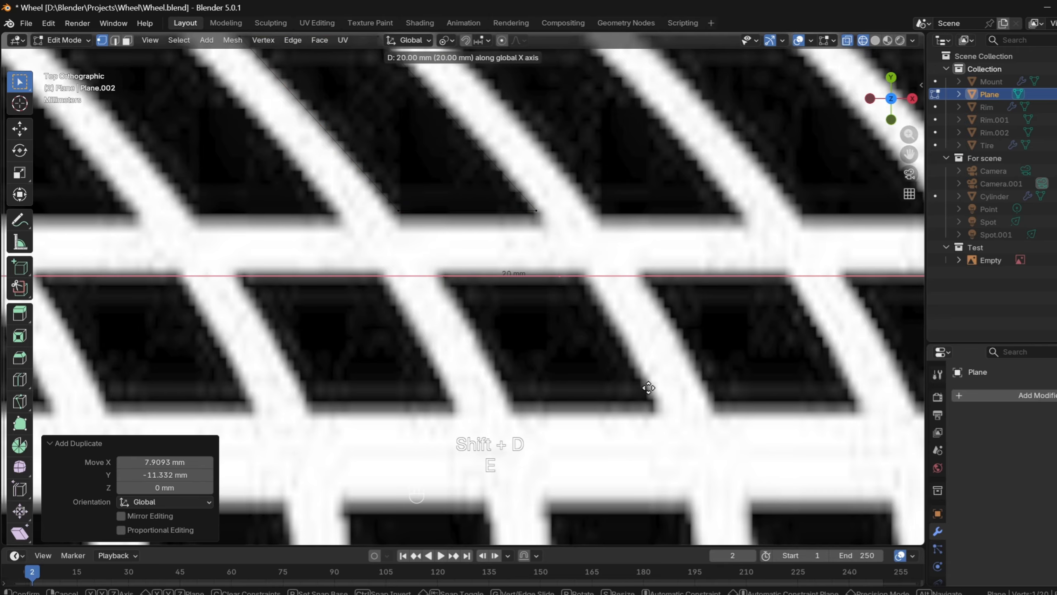
pyautogui.click(654, 394)
pyautogui.hotkey('ctrl', 'z')
pyautogui.press('e')
pyautogui.click(732, 523)
pyautogui.press('e')
pyautogui.click(595, 466)
pyautogui.scroll(-3, 570, 416)
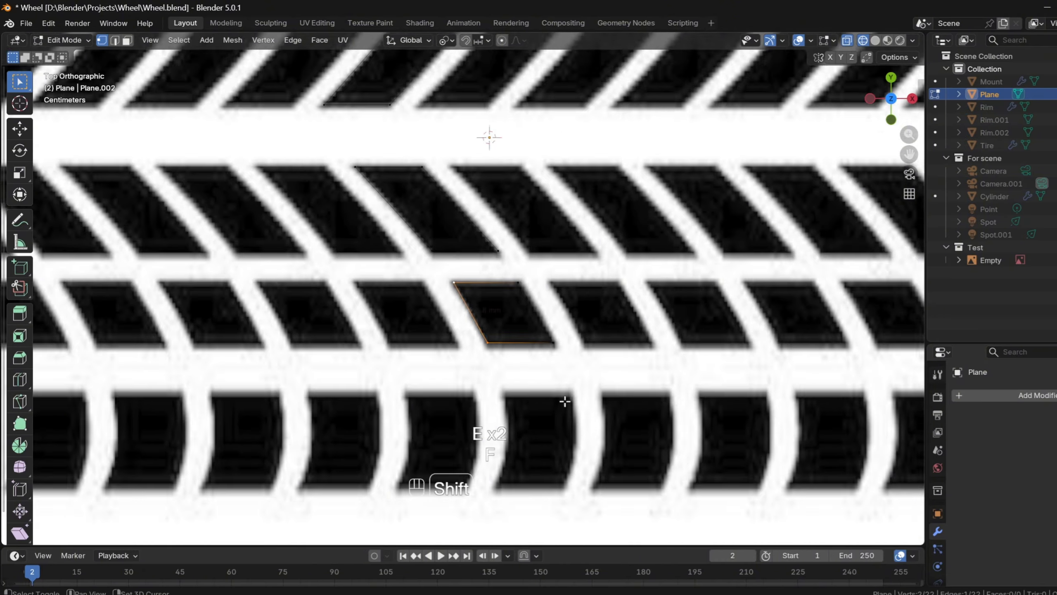
pyautogui.keyDown('shift'); pyautogui.moveTo(564, 401); pyautogui.dragTo(510, 308, button='middle'); pyautogui.keyUp('shift')
pyautogui.press('f')
# - Duplicate a vertex onto the bottom-row block and trace its corners and side bends into a closed outline
pyautogui.hotkey('shift', 'd')
pyautogui.click(533, 415)
pyautogui.press('e')
pyautogui.click(645, 418)
pyautogui.press('e')
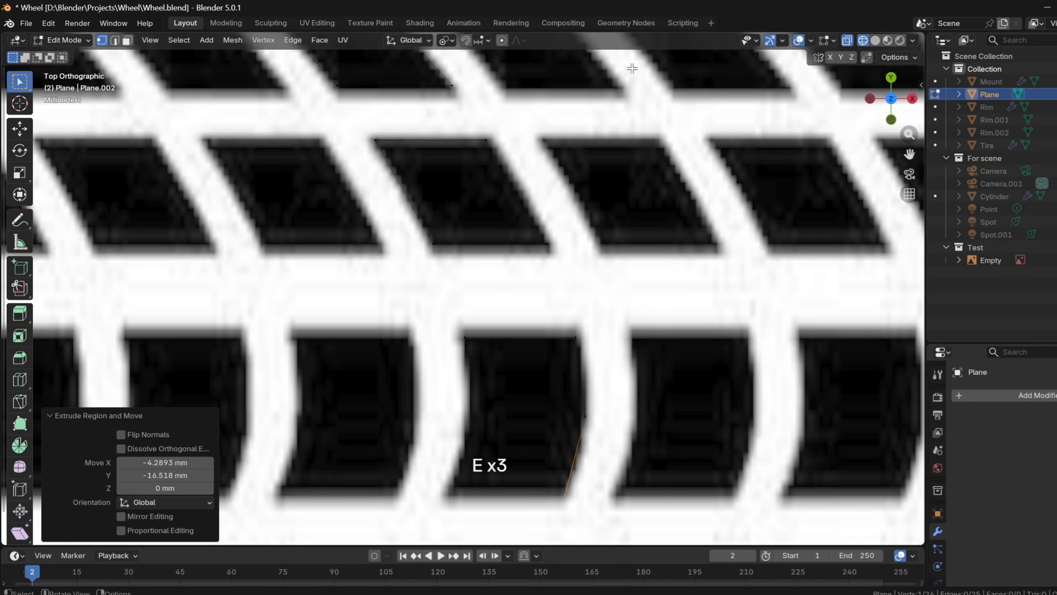
pyautogui.click(565, 495)
pyautogui.press('e')
pyautogui.click(446, 495)
pyautogui.press('e')
pyautogui.click(471, 419)
pyautogui.press('f')
# - Align the bottom block's two side-bend vertices by scaling them to 0 along Y
pyautogui.press('y')
pyautogui.press('0')
pyautogui.press('Return')
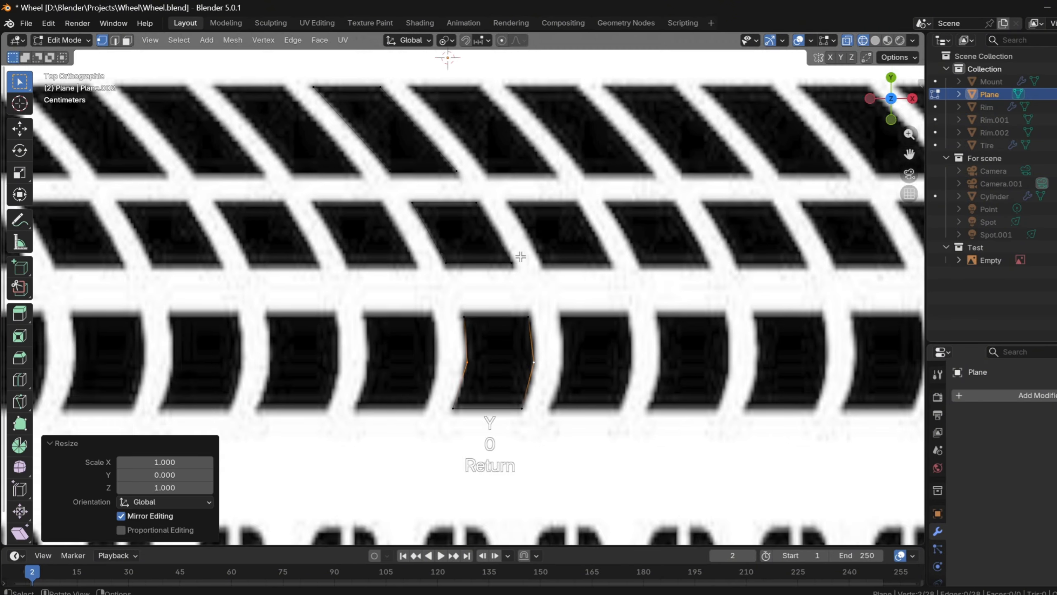
pyautogui.scroll(-6, 479, 271)
pyautogui.scroll(5, 456, 148)
# - Hide the reference image and fill the traced block outlines with faces
pyautogui.hotkey('alt', 'Tab')
pyautogui.press('Tab')
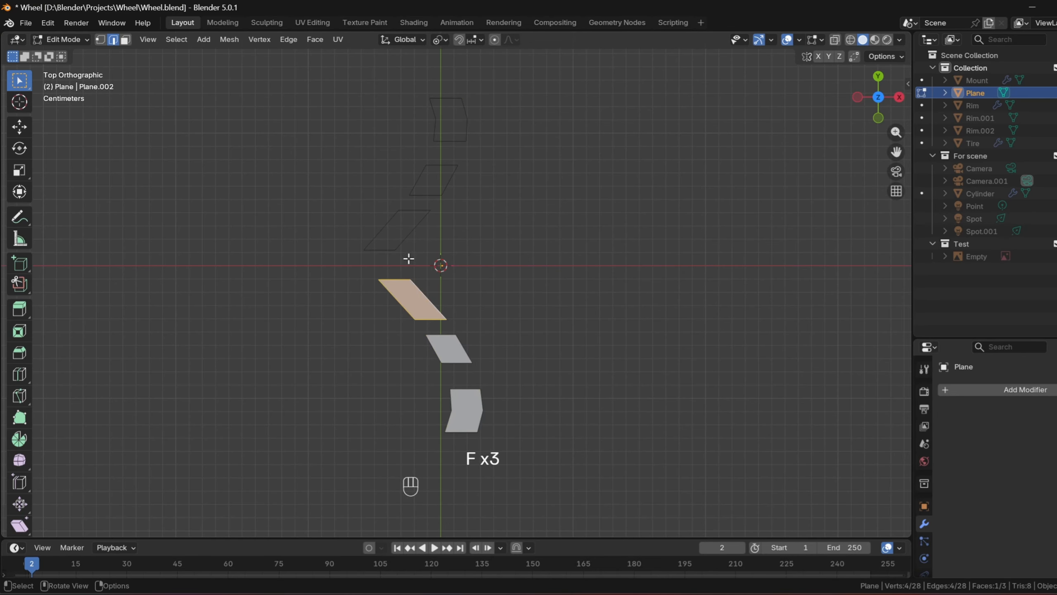
pyautogui.keyDown('shift'); pyautogui.moveTo(457, 273); pyautogui.dragTo(454, 241, button='middle'); pyautogui.keyUp('shift')
# - Show the reference image and move the two center-row blocks along X onto the neighboring blocks of the pattern
pyautogui.click(377, 200)
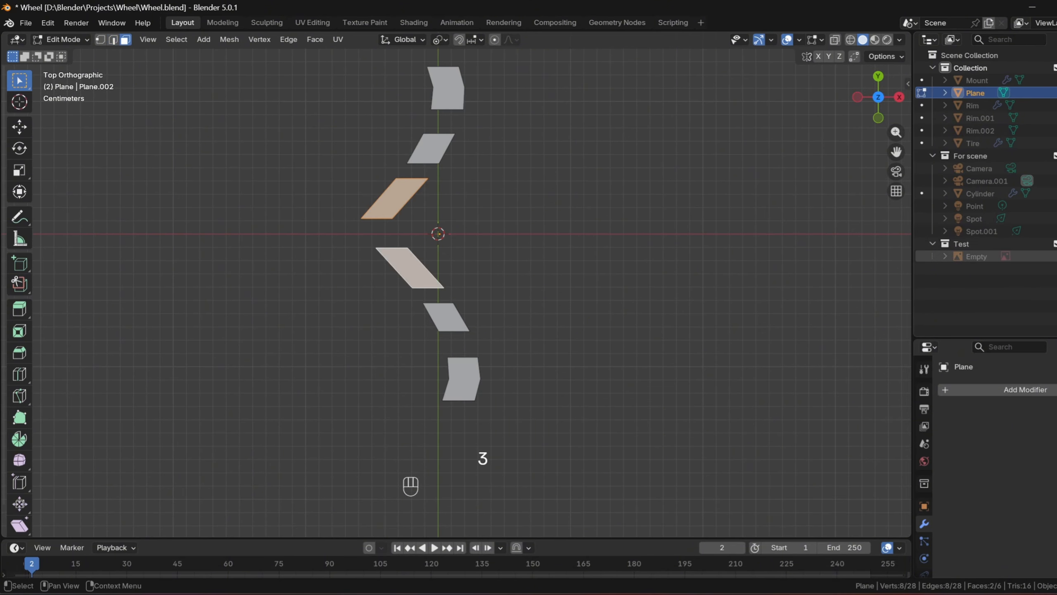
pyautogui.click(1056, 257)
pyautogui.scroll(2, 459, 307)
pyautogui.keyDown('shift'); pyautogui.moveTo(459, 308); pyautogui.dragTo(443, 374, button='middle'); pyautogui.keyUp('shift')
pyautogui.press('g')
pyautogui.press('x')
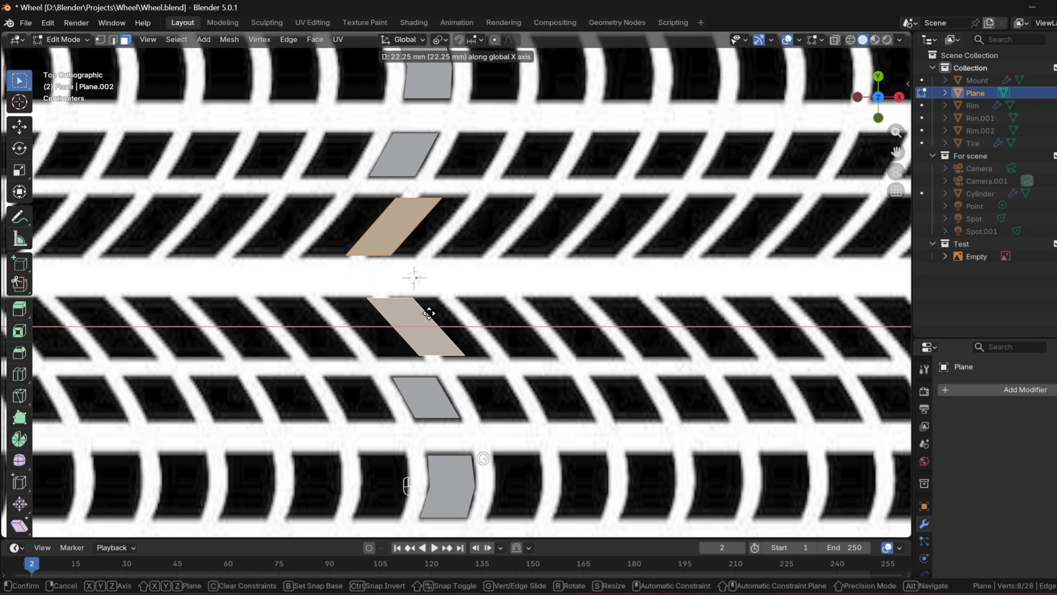
pyautogui.click(454, 310)
# - Select all six tread faces and extrude them about 41 mm upward along Z
pyautogui.press('a')
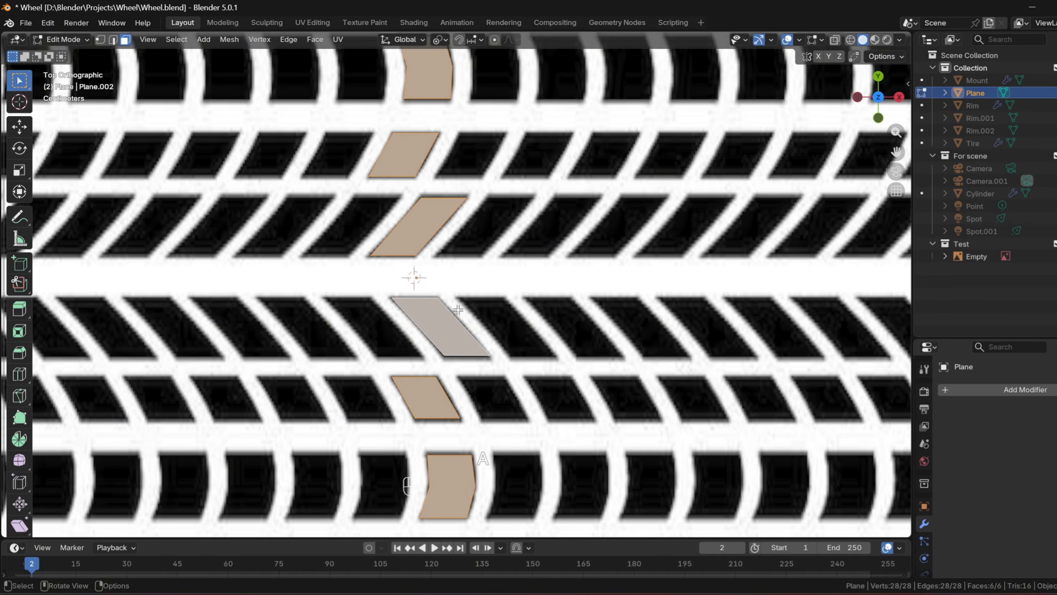
pyautogui.moveTo(454, 311); pyautogui.dragTo(656, 382, button='middle')
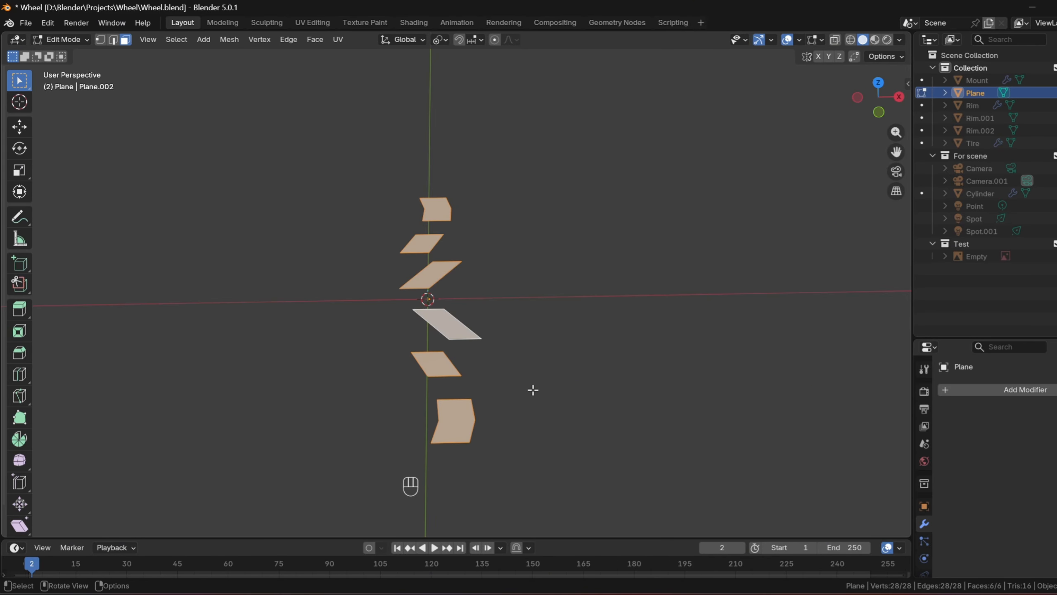
pyautogui.press('e')
pyautogui.press('z')
pyautogui.click(504, 415)
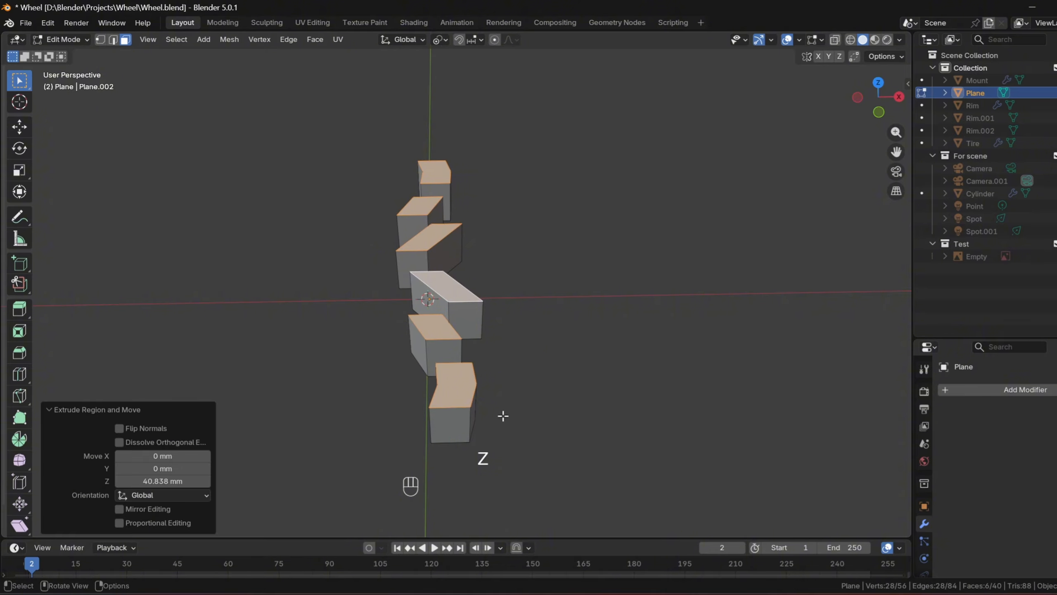
# - Check the face orientation of all tread blocks and correct their normals
pyautogui.press('a')
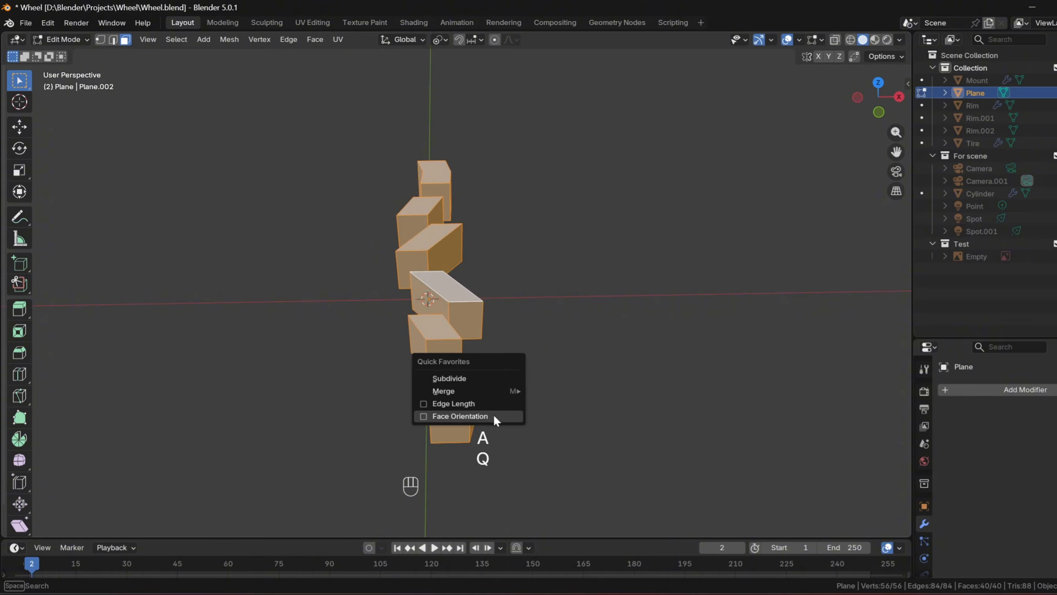
pyautogui.click(494, 417)
pyautogui.hotkey('alt', 'n')
pyautogui.click(498, 403)
pyautogui.click(526, 353)
pyautogui.moveTo(526, 352)
pyautogui.mouseDown(button='middle')
pyautogui.moveTo(566, 357)
pyautogui.moveTo(508, 348)
pyautogui.mouseUp(button='middle')
# - Move the whole tread block object about 20 mm down along Z so it passes through the flat strip
pyautogui.press('Tab')
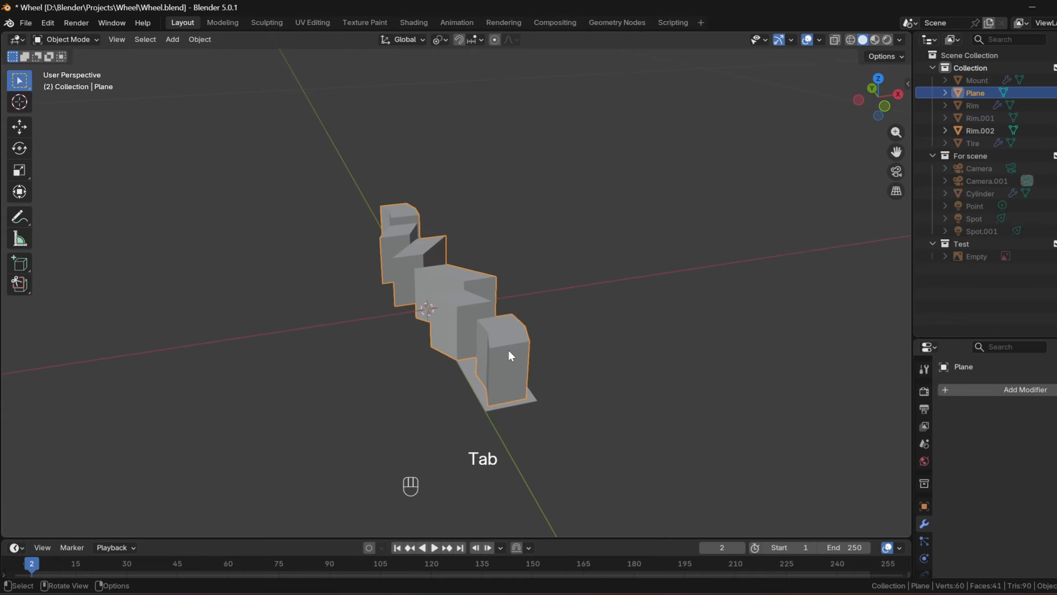
pyautogui.press('g')
pyautogui.press('z')
pyautogui.click(517, 352)
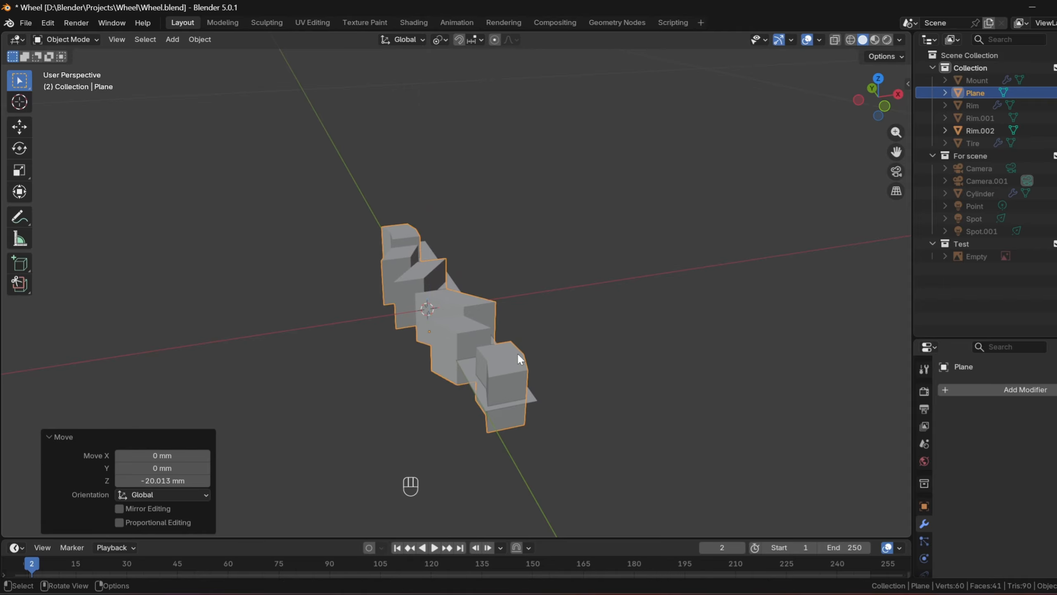
# - Edit the strip and tread blocks together and knife-cut through the blocks along the strip's left edge from the top view
pyautogui.press('KP_7')
pyautogui.keyDown('shift'); pyautogui.click(456, 280); pyautogui.keyUp('shift')
pyautogui.press('Tab')
pyautogui.press('1')
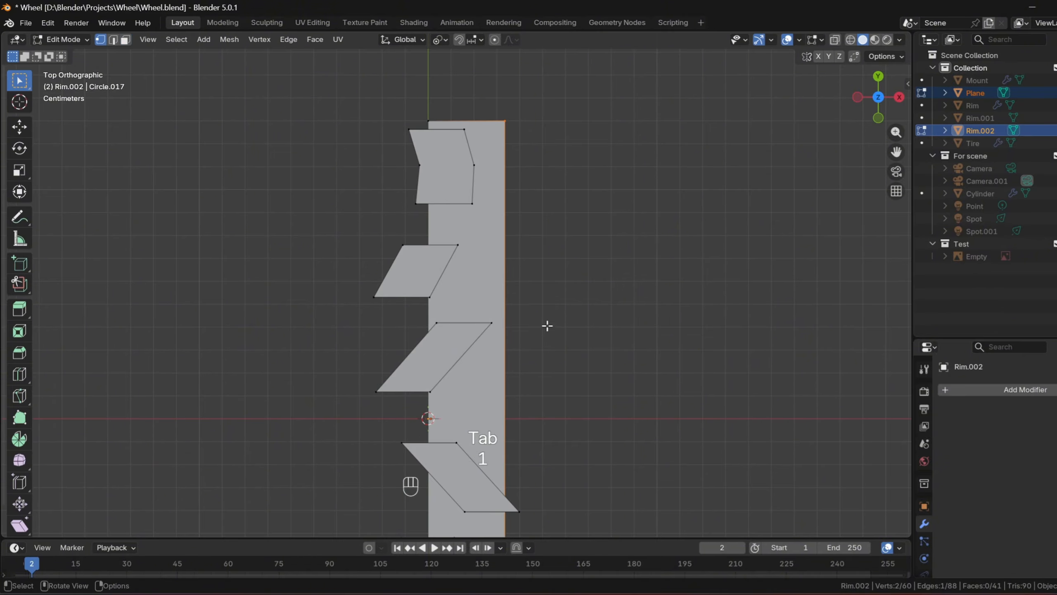
pyautogui.scroll(-2, 546, 315)
pyautogui.keyDown('shift'); pyautogui.moveTo(544, 376); pyautogui.dragTo(568, 289, button='middle'); pyautogui.keyUp('shift')
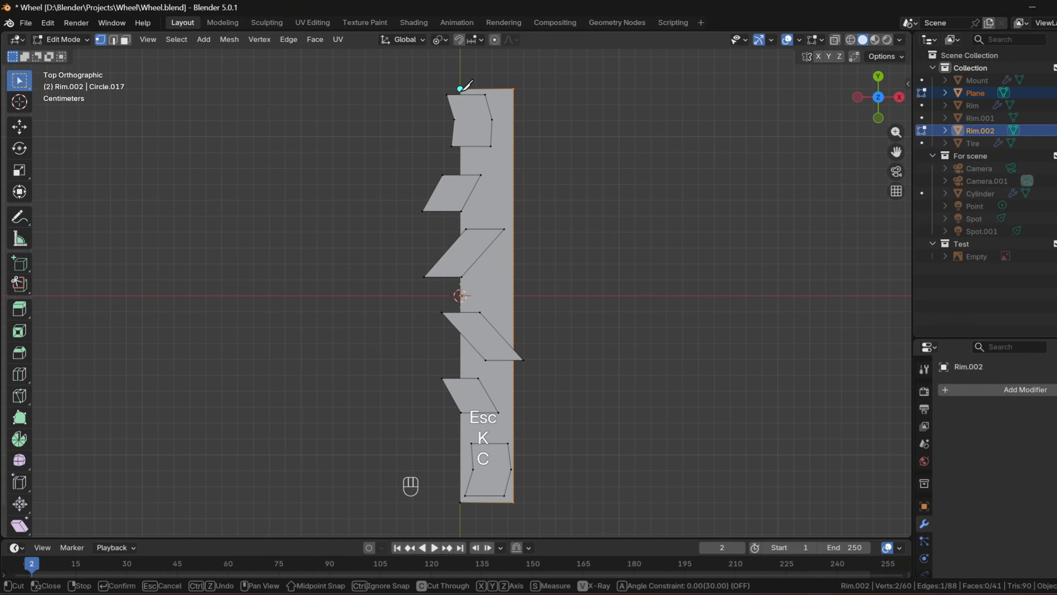
pyautogui.click(462, 501)
pyautogui.press('Return')
pyautogui.keyDown('shift'); pyautogui.moveTo(461, 500); pyautogui.dragTo(461, 469, button='middle'); pyautogui.keyUp('shift')
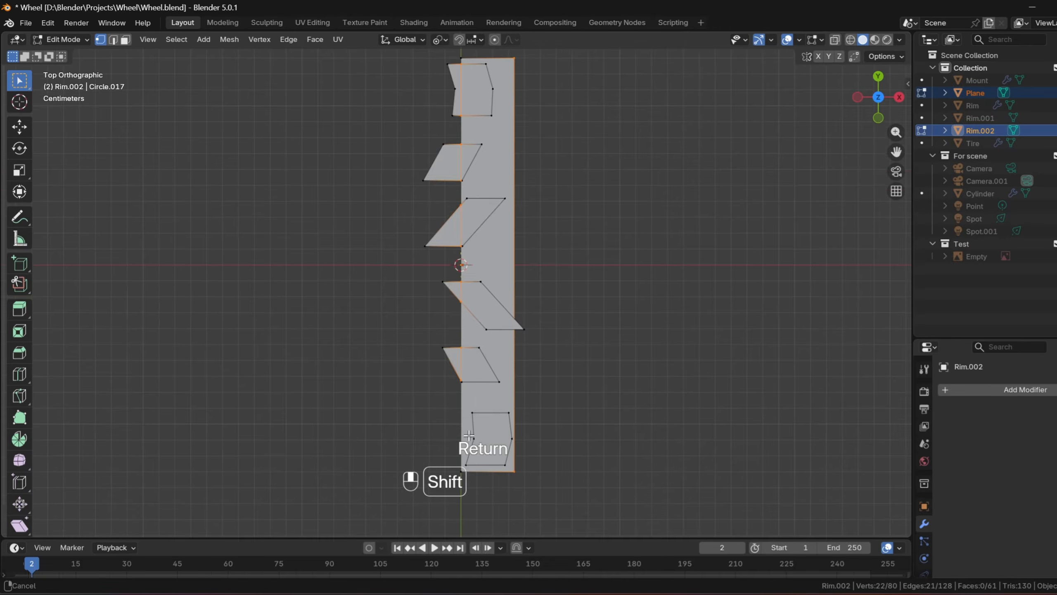
# - Inspect the left cut and knife-cut through the blocks along the strip's right edge from the top view
pyautogui.moveTo(423, 400); pyautogui.dragTo(595, 295, button='middle')
pyautogui.scroll(5, 455, 352)
pyautogui.scroll(-4, 679, 227)
pyautogui.press('KP_7')
pyautogui.keyDown('shift'); pyautogui.moveTo(567, 198); pyautogui.dragTo(507, 154, button='middle'); pyautogui.keyUp('shift')
pyautogui.click(486, 114)
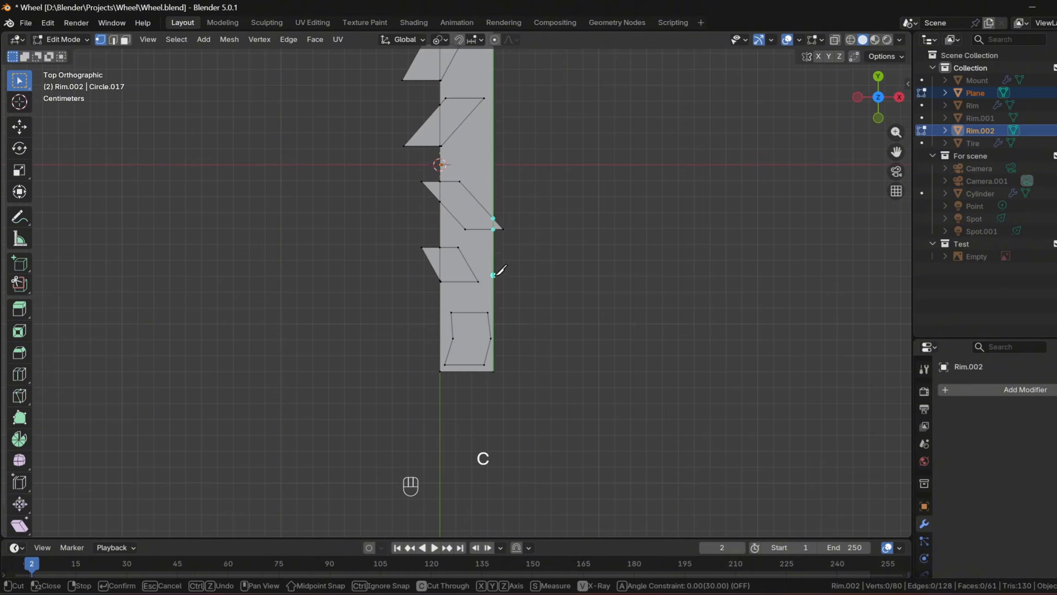
pyautogui.scroll(5, 519, 358)
pyautogui.moveTo(519, 340); pyautogui.dragTo(487, 266, button='middle')
pyautogui.scroll(-3, 487, 267)
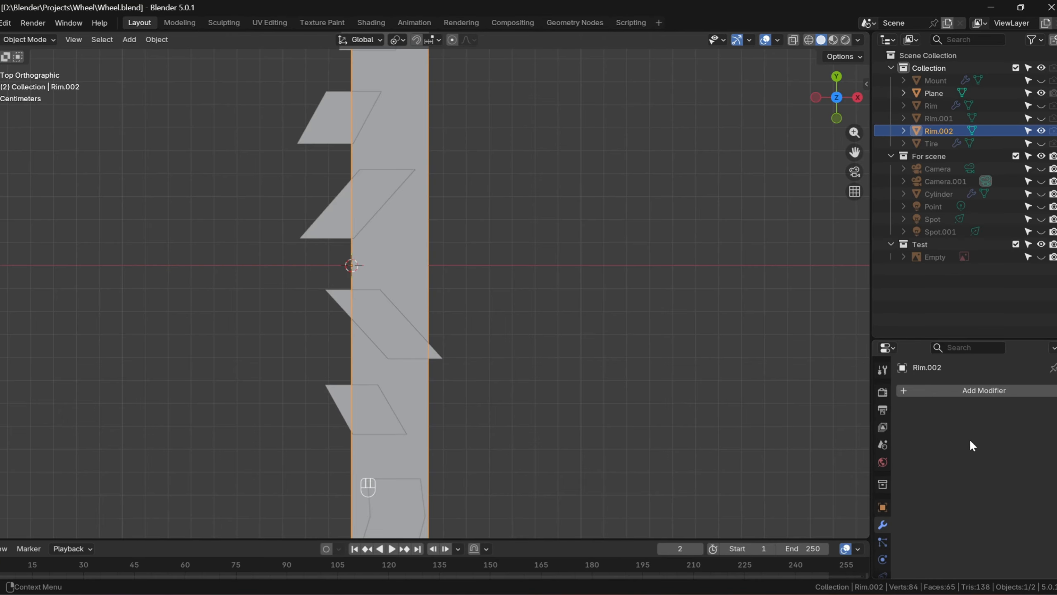
# - Add a generate-type modifier to the Rim.002 strip
pyautogui.click(976, 391)
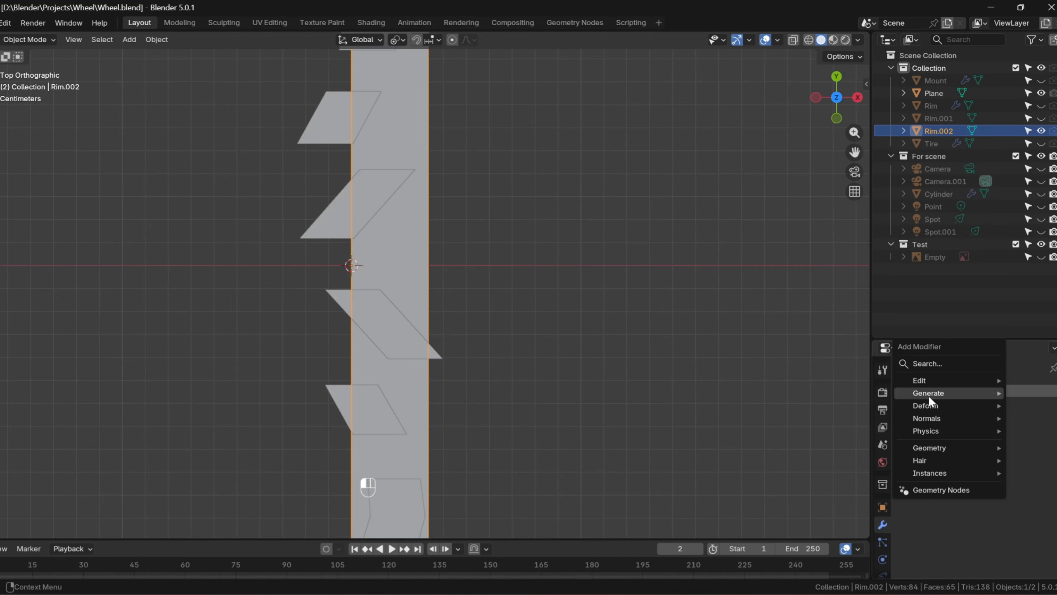
pyautogui.moveTo(928, 395)
pyautogui.click(833, 175)
# - Open the tread block object for face editing in wireframe shading
pyautogui.click(318, 221)
pyautogui.press('z')
pyautogui.moveTo(352, 230)
pyautogui.keyDown('shift'); pyautogui.mouseDown(button='middle')
pyautogui.moveTo(404, 240)
pyautogui.moveTo(436, 322)
pyautogui.mouseUp(button='middle'); pyautogui.keyUp('shift')
pyautogui.click(366, 245)
pyautogui.press('Tab')
pyautogui.click(422, 227)
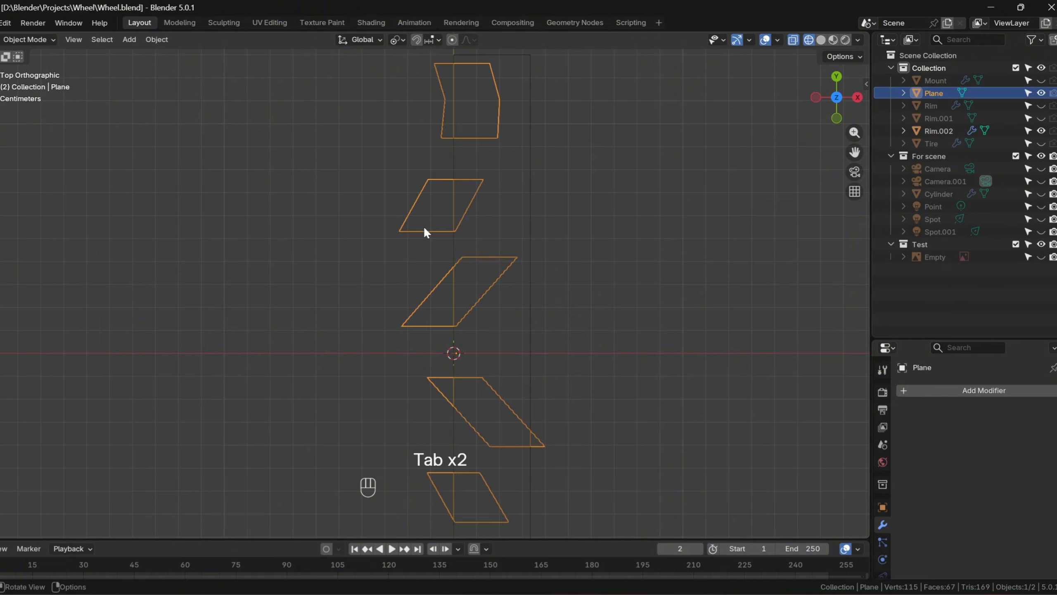
pyautogui.press('Tab')
pyautogui.press('3')
# - Select the cut-off block portions that overhang the strip's left edge in the upper five rows
pyautogui.keyDown('shift'); pyautogui.moveTo(422, 180); pyautogui.dragTo(411, 271, button='middle'); pyautogui.keyUp('shift')
pyautogui.moveTo(439, 245); pyautogui.dragTo(439, 246)
pyautogui.keyDown('shift'); pyautogui.moveTo(354, 260); pyautogui.dragTo(441, 351); pyautogui.keyUp('shift')
pyautogui.keyDown('shift'); pyautogui.moveTo(381, 348); pyautogui.dragTo(381, 210, button='middle'); pyautogui.keyUp('shift')
pyautogui.keyDown('shift'); pyautogui.moveTo(438, 316); pyautogui.dragTo(425, 173, button='middle'); pyautogui.keyUp('shift')
pyautogui.scroll(2, 422, 170)
pyautogui.keyDown('shift'); pyautogui.moveTo(381, 124); pyautogui.dragTo(455, 290); pyautogui.keyUp('shift')
pyautogui.keyDown('shift'); pyautogui.moveTo(455, 290); pyautogui.dragTo(457, 188, button='middle'); pyautogui.keyUp('shift')
pyautogui.keyDown('shift'); pyautogui.moveTo(428, 264); pyautogui.dragTo(429, 265); pyautogui.keyUp('shift')
pyautogui.keyDown('shift'); pyautogui.moveTo(414, 146); pyautogui.dragTo(391, 318, button='middle'); pyautogui.keyUp('shift')
pyautogui.scroll(3, 393, 318)
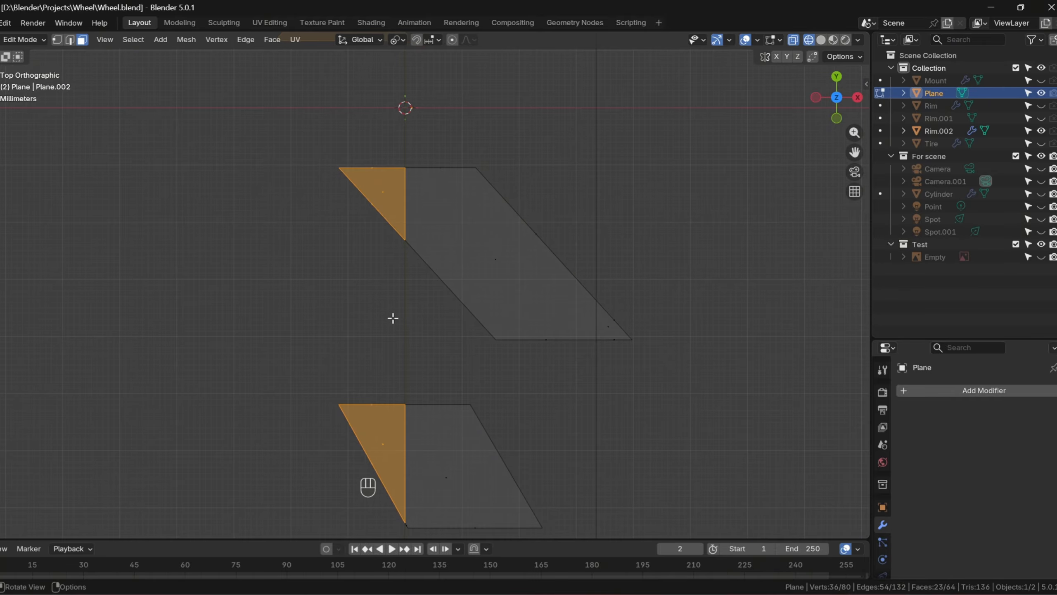
# - Return to solid shading and duplicate the selected overhanging portions about 34.4 mm along X
pyautogui.scroll(4, 395, 315)
pyautogui.press('z')
pyautogui.moveTo(484, 297); pyautogui.dragTo(491, 246, button='middle')
pyautogui.scroll(-4, 492, 246)
pyautogui.keyDown('shift'); pyautogui.moveTo(471, 112); pyautogui.dragTo(387, 250, button='middle'); pyautogui.keyUp('shift')
pyautogui.press('KP_7')
pyautogui.scroll(-3, 411, 329)
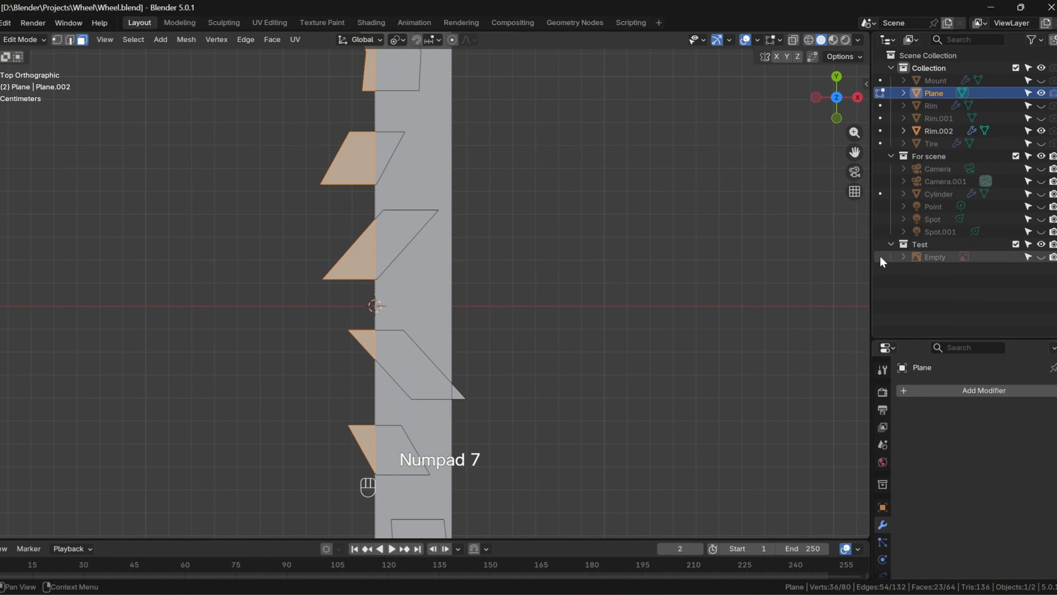
pyautogui.hotkey('shift', 'd')
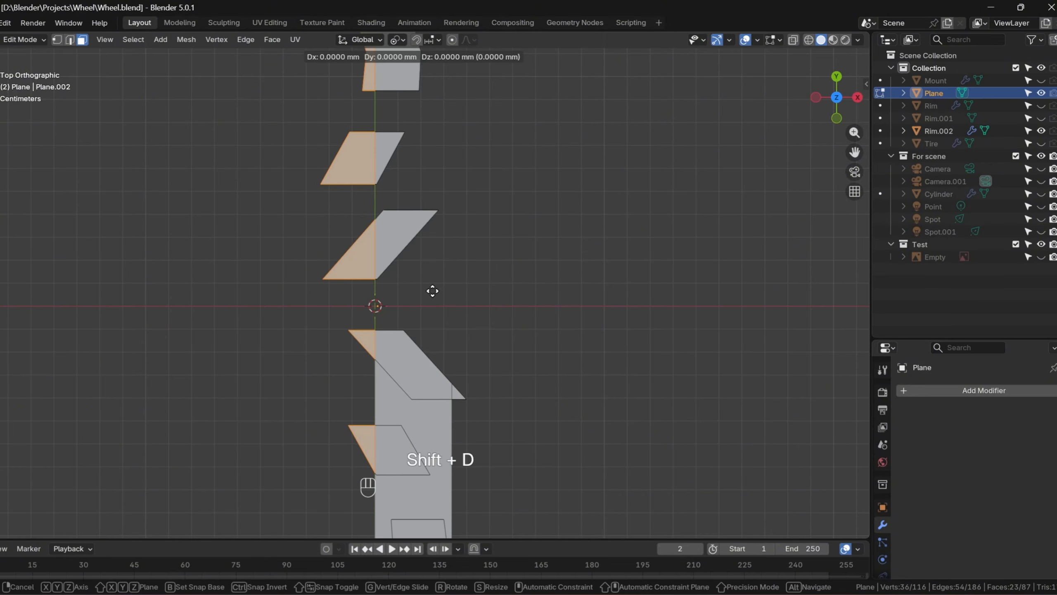
pyautogui.click(512, 300)
# - Fine-tune the duplicated portions along X so their cut sides line up with the strip's right edge
pyautogui.moveTo(533, 307); pyautogui.dragTo(595, 413, button='middle')
pyautogui.press('g')
pyautogui.press('x')
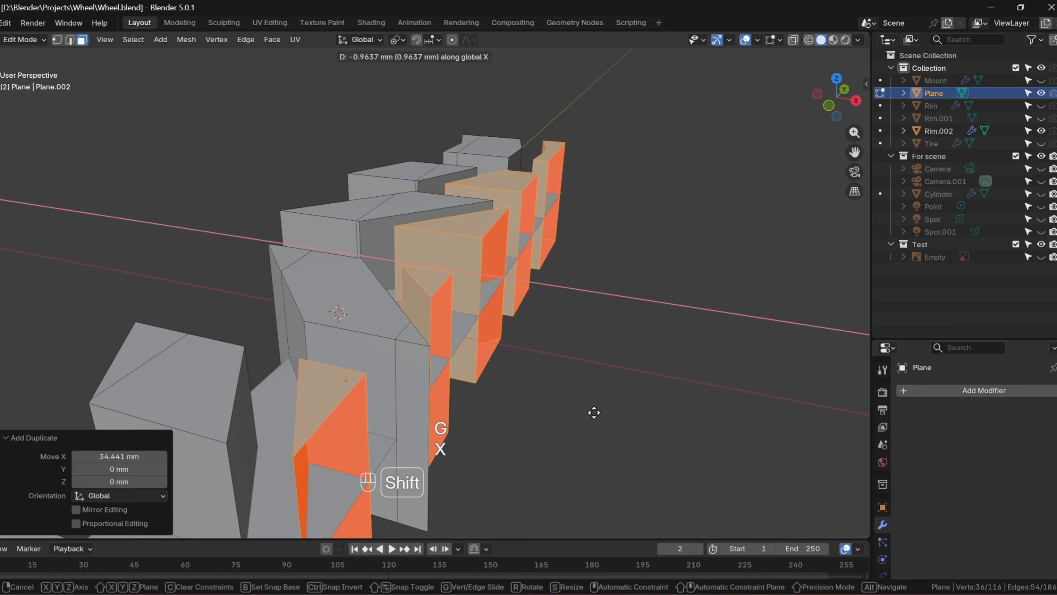
pyautogui.keyDown('shift'); pyautogui.click(596, 412); pyautogui.keyUp('shift')
pyautogui.moveTo(458, 378); pyautogui.dragTo(581, 377, button='middle')
pyautogui.click(582, 377)
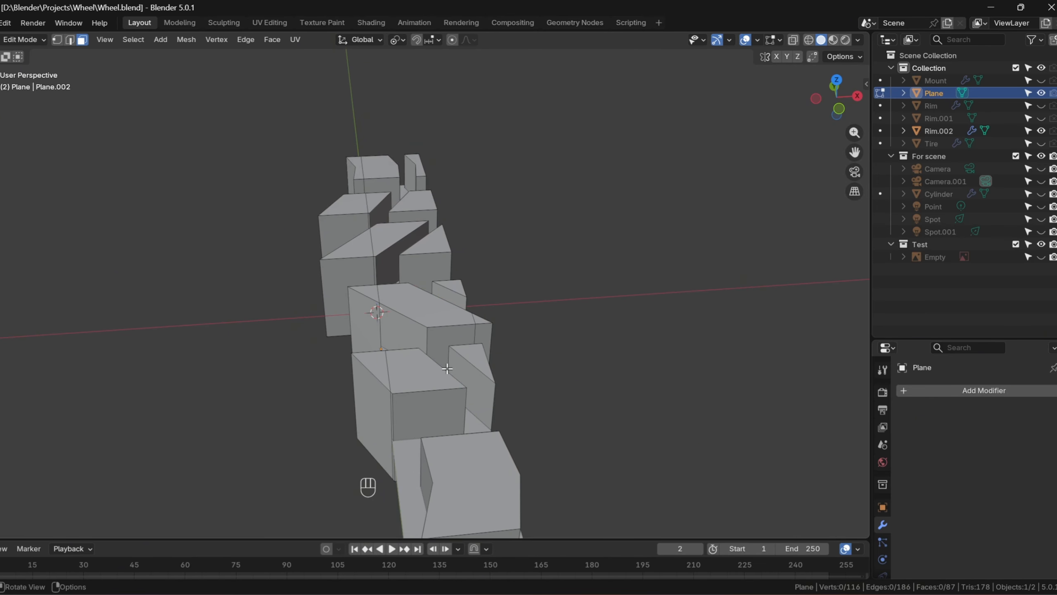
# - Delete the faces of the original overhanging portions left of the strip in the second to fifth rows
pyautogui.press('KP_7')
pyautogui.click(275, 279)
pyautogui.moveTo(339, 292); pyautogui.dragTo(372, 353)
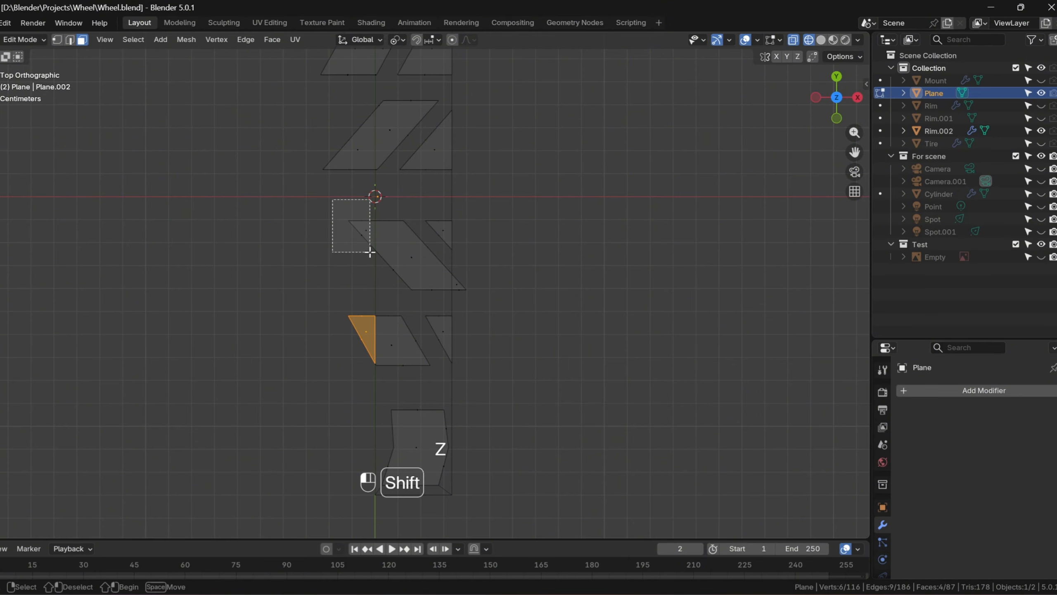
pyautogui.keyDown('shift'); pyautogui.moveTo(370, 252); pyautogui.dragTo(373, 256); pyautogui.keyUp('shift')
pyautogui.keyDown('shift'); pyautogui.moveTo(370, 200); pyautogui.dragTo(386, 351, button='middle'); pyautogui.keyUp('shift')
pyautogui.keyDown('shift'); pyautogui.moveTo(320, 256); pyautogui.dragTo(385, 346); pyautogui.keyUp('shift')
pyautogui.keyDown('shift'); pyautogui.moveTo(325, 157); pyautogui.dragTo(359, 213); pyautogui.keyUp('shift')
pyautogui.press('x')
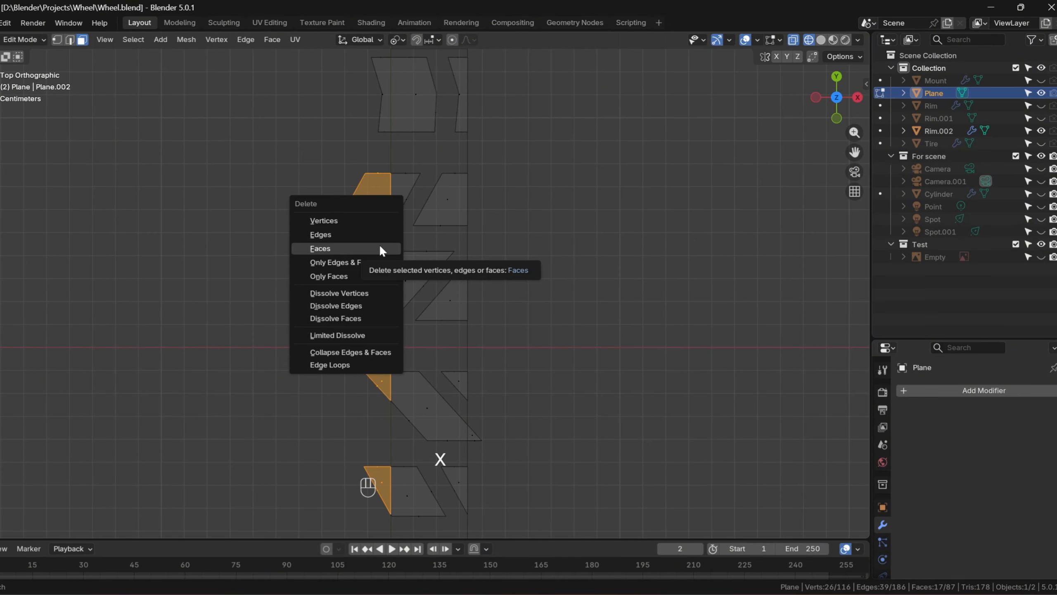
pyautogui.click(379, 245)
pyautogui.keyDown('shift'); pyautogui.moveTo(380, 239); pyautogui.dragTo(379, 297, button='middle'); pyautogui.keyUp('shift')
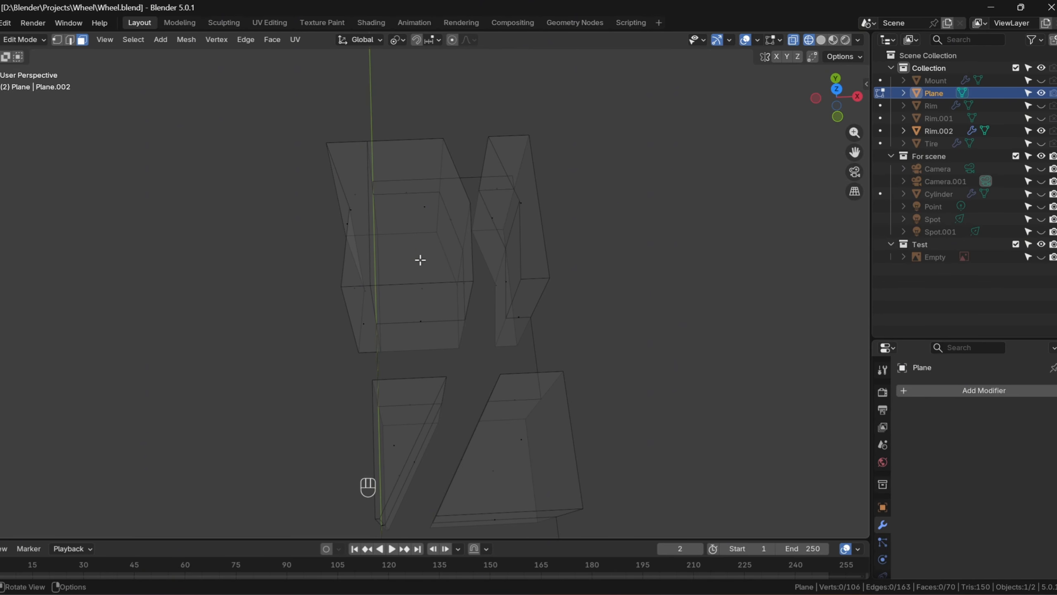
# - Select the entire linked left block of the top row and move it about -0.26 mm along X
pyautogui.click(420, 206)
pyautogui.press('z')
pyautogui.press('l')
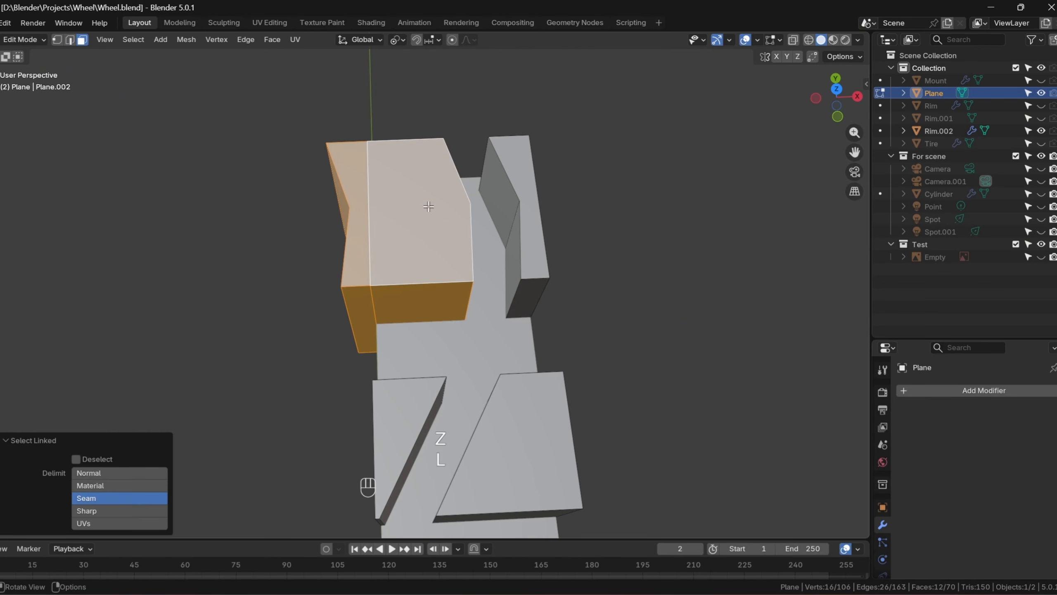
pyautogui.press('g')
pyautogui.press('x')
pyautogui.click(425, 230)
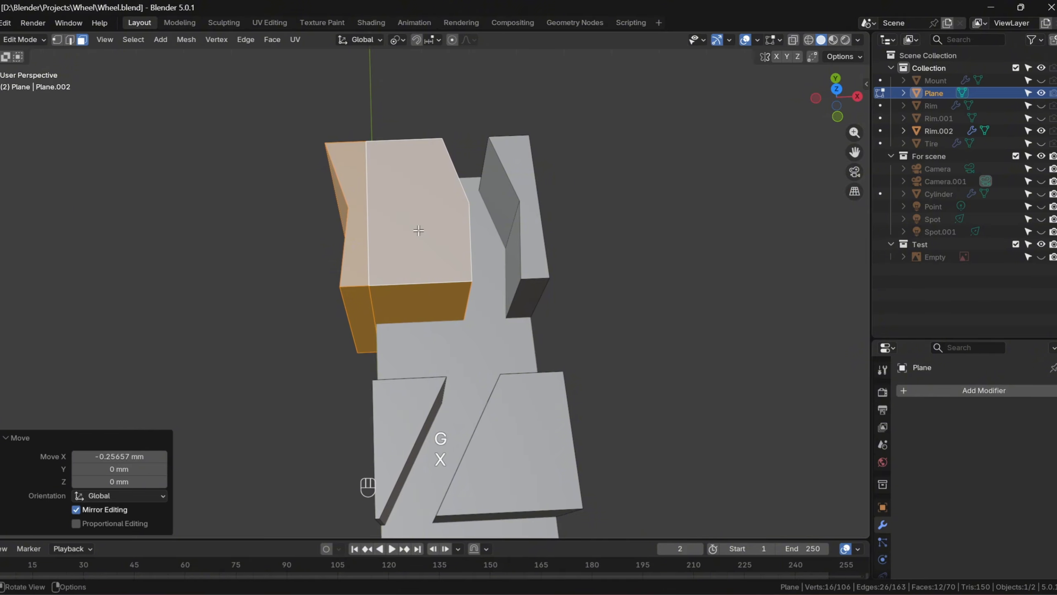
# - Delete the faces of the top row's left block that overhang the strip's left edge
pyautogui.press('KP_7')
pyautogui.press('z')
pyautogui.click(293, 227)
pyautogui.moveTo(281, 112); pyautogui.dragTo(373, 337)
pyautogui.press('x')
pyautogui.click(368, 332)
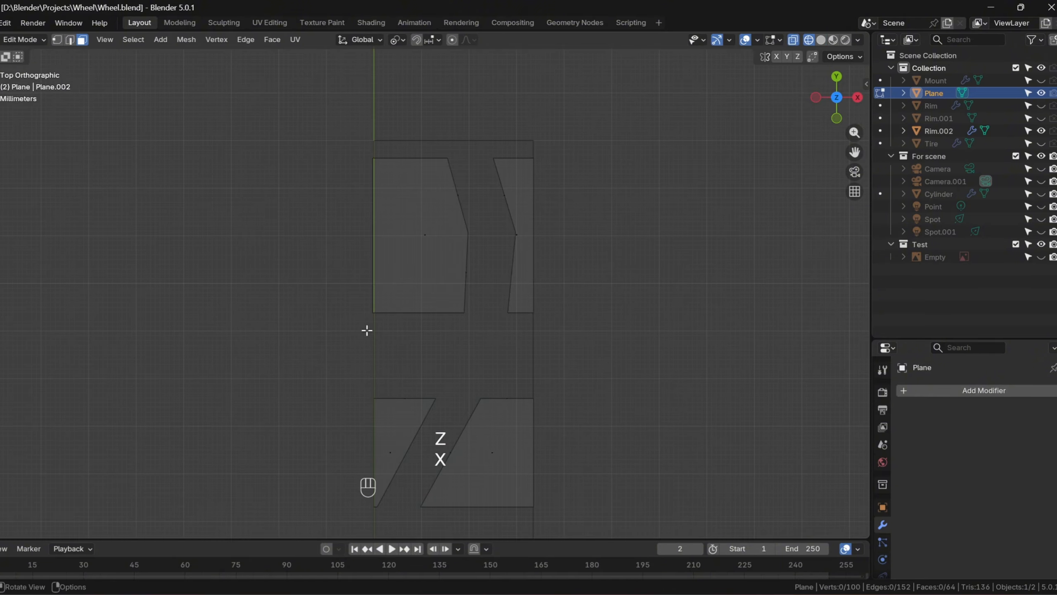
# - Select the trimmed left block of the top row and adjust its position at the strip's left edge
pyautogui.press('z')
pyautogui.moveTo(401, 246)
pyautogui.mouseDown(button='middle')
pyautogui.moveTo(411, 214)
pyautogui.moveTo(405, 235)
pyautogui.mouseUp(button='middle')
pyautogui.press('l')
pyautogui.press('g')
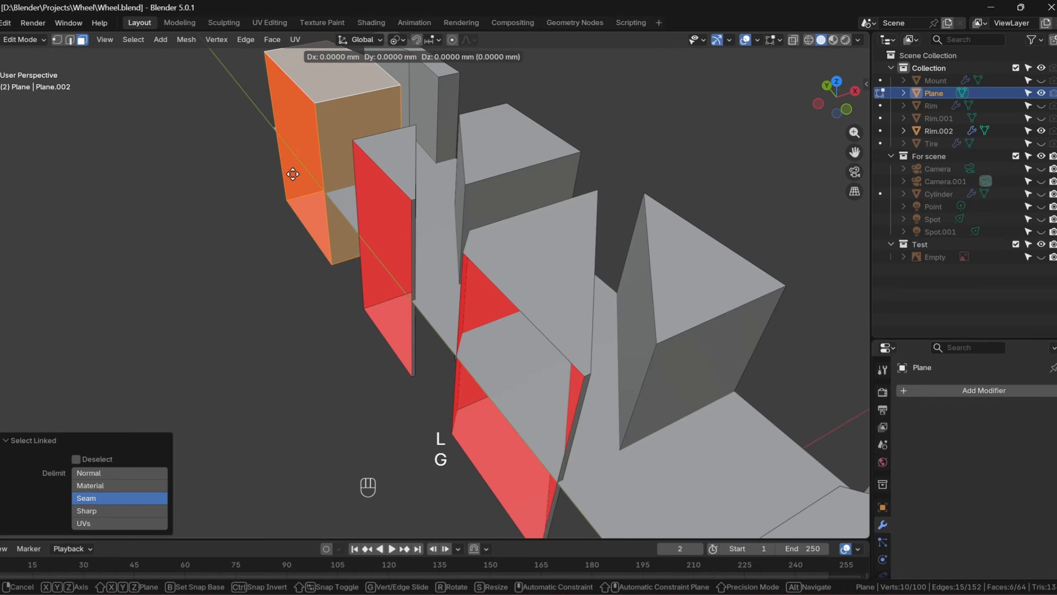
pyautogui.click(303, 170)
# - Select the left blocks of the third and fourth rows and nudge them together along X at the strip's edge
pyautogui.scroll(-3, 304, 170)
pyautogui.keyDown('shift'); pyautogui.moveTo(470, 314); pyautogui.dragTo(367, 167, button='middle'); pyautogui.keyUp('shift')
pyautogui.click(369, 142)
pyautogui.press('l')
pyautogui.keyDown('shift'); pyautogui.click(495, 246); pyautogui.keyUp('shift')
pyautogui.press('l')
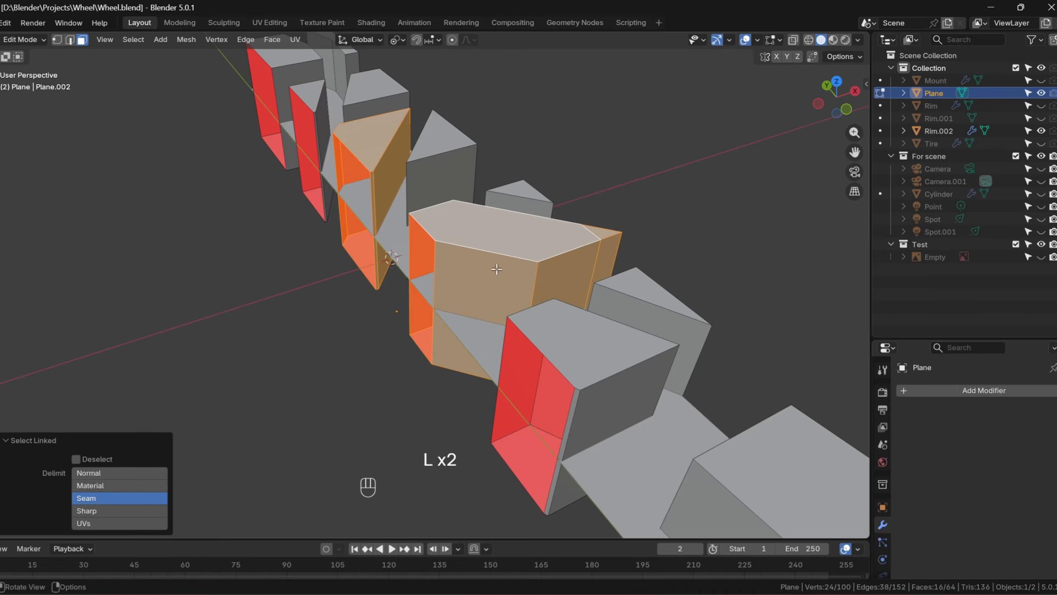
pyautogui.press('g')
pyautogui.press('x')
pyautogui.click(536, 338)
# - Select the triangular part of the fourth-row block overhanging the strip's right edge and duplicate it along X to the left edge
pyautogui.scroll(-2, 538, 345)
pyautogui.click(538, 345)
pyautogui.moveTo(538, 345); pyautogui.dragTo(532, 308, button='middle')
pyautogui.scroll(3, 532, 308)
pyautogui.press('l')
pyautogui.press('KP_7')
pyautogui.hotkey('shift', 'z')
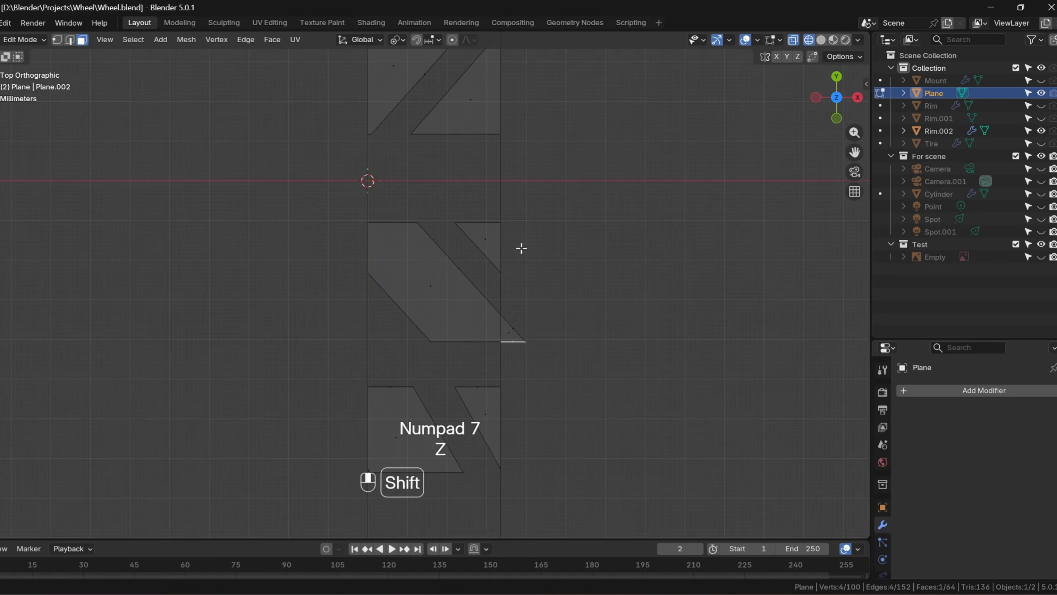
pyautogui.hotkey('shift', 'd')
pyautogui.press('x')
pyautogui.click(459, 365)
# - Fine-tune the duplicated triangular portion along X so its cut side lines up with the strip's left edge
pyautogui.moveTo(459, 365); pyautogui.dragTo(616, 330, button='middle')
pyautogui.scroll(3, 616, 329)
pyautogui.press('z')
pyautogui.press('g')
pyautogui.press('x')
pyautogui.click(440, 423)
# - Delete the original faces of the fourth-row block that overhang the strip's right edge
pyautogui.moveTo(439, 423); pyautogui.dragTo(517, 253, button='middle')
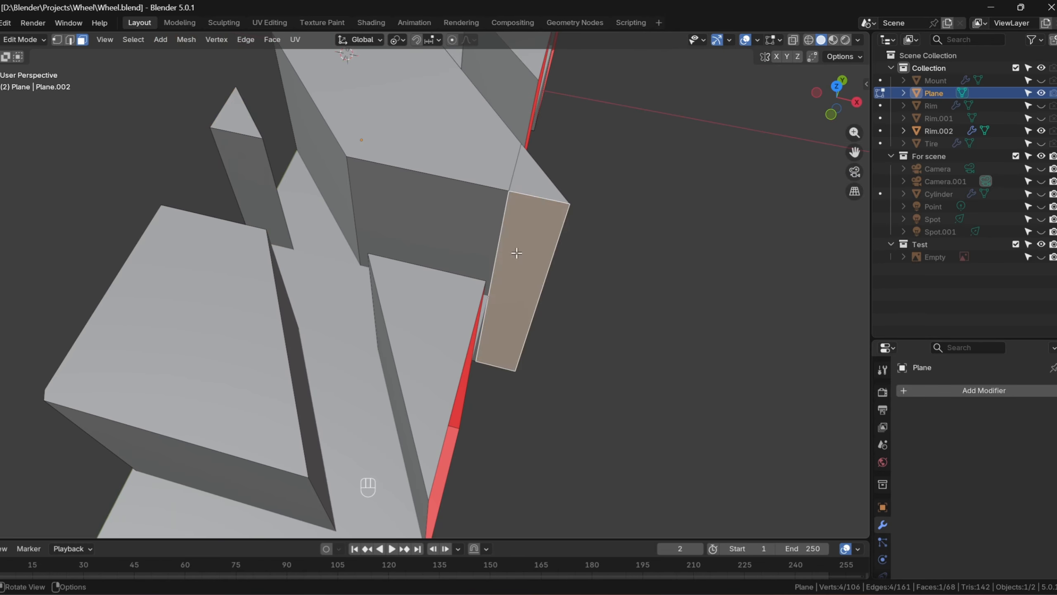
pyautogui.press('x')
pyautogui.click(517, 253)
pyautogui.keyDown('shift'); pyautogui.click(503, 374); pyautogui.keyUp('shift')
pyautogui.press('x')
pyautogui.moveTo(503, 373); pyautogui.dragTo(354, 292, button='middle')
pyautogui.keyDown('shift'); pyautogui.moveTo(354, 292); pyautogui.dragTo(344, 304, button='middle'); pyautogui.keyUp('shift')
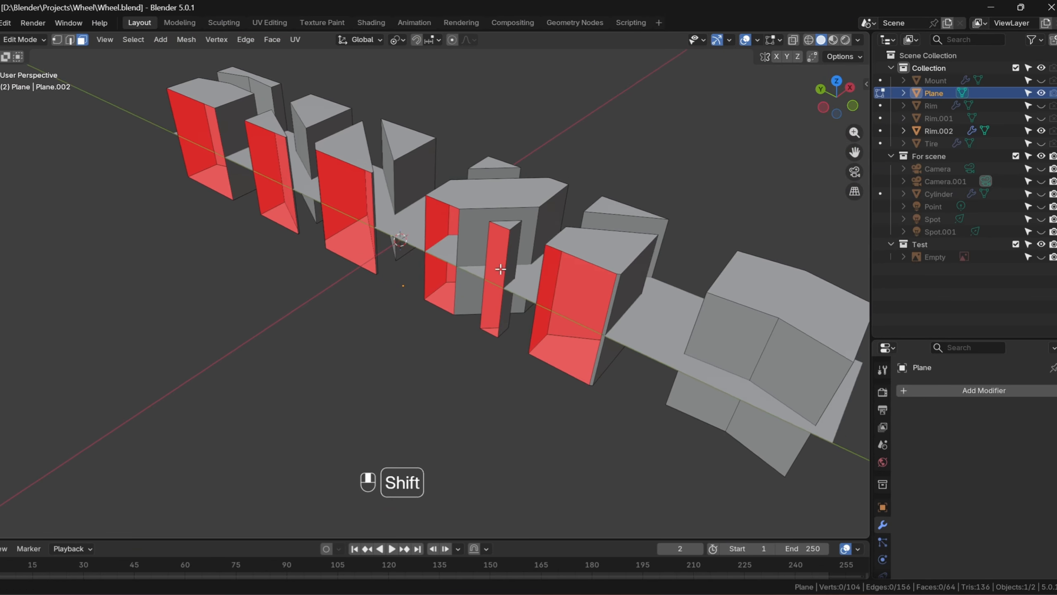
pyautogui.scroll(3, 250, 288)
pyautogui.moveTo(166, 275); pyautogui.dragTo(299, 281, button='middle')
pyautogui.click(300, 280)
pyautogui.press('2')
pyautogui.click(368, 327)
pyautogui.keyDown('shift'); pyautogui.click(389, 316); pyautogui.keyUp('shift')
pyautogui.moveTo(390, 316); pyautogui.dragTo(499, 375, button='middle')
pyautogui.click(367, 316)
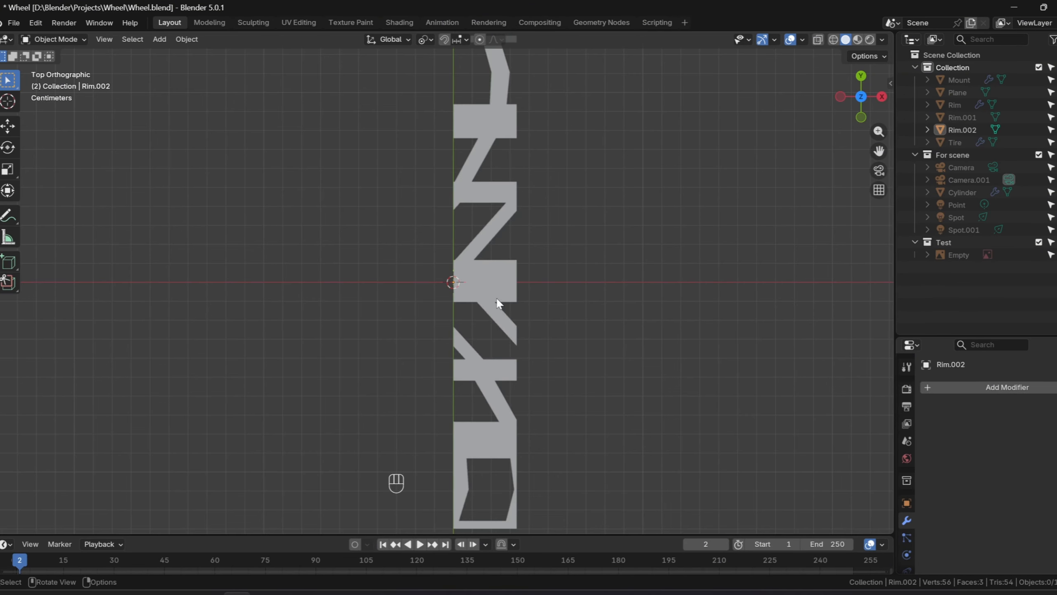
# - Narrow the cross band between the first and second tread rows by moving the vertices on both its sides inward 4 mm along Y
pyautogui.press('Tab')
pyautogui.keyDown('shift'); pyautogui.moveTo(498, 233); pyautogui.dragTo(488, 295, button='middle'); pyautogui.keyUp('shift')
pyautogui.scroll(2, 423, 153)
pyautogui.press('1')
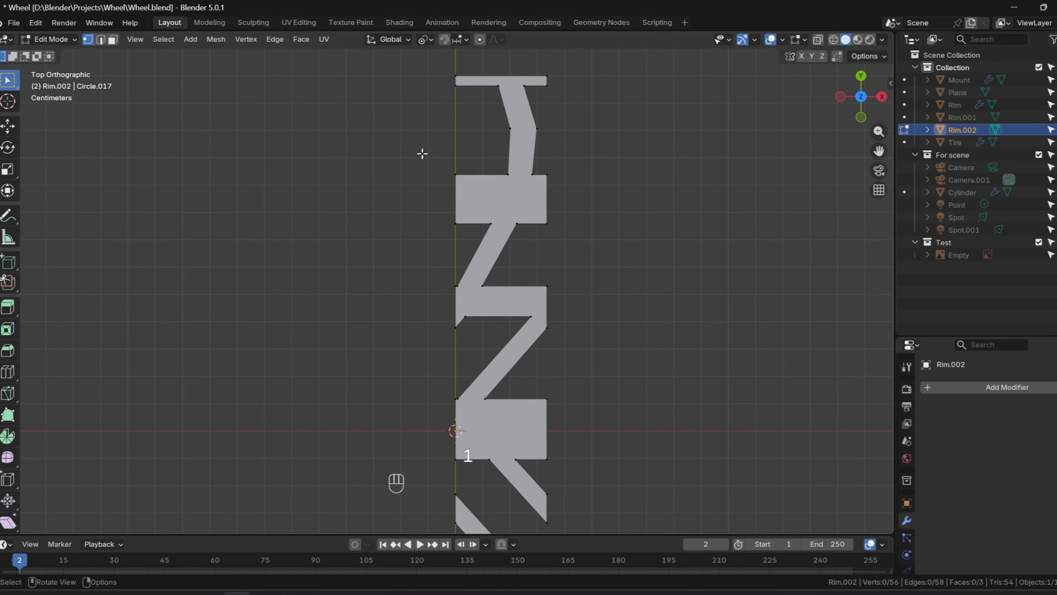
pyautogui.moveTo(422, 153); pyautogui.dragTo(570, 188)
pyautogui.press('g')
pyautogui.press('y')
pyautogui.press('Return')
pyautogui.moveTo(429, 210); pyautogui.dragTo(601, 241)
pyautogui.press('g')
pyautogui.press('4')
pyautogui.press('Return')
# - Narrow the band above the lowest block by moving its lower vertices 4 mm up and its upper vertices 4 mm down along Y
pyautogui.keyDown('shift'); pyautogui.moveTo(578, 428); pyautogui.dragTo(566, 50, button='middle'); pyautogui.keyUp('shift')
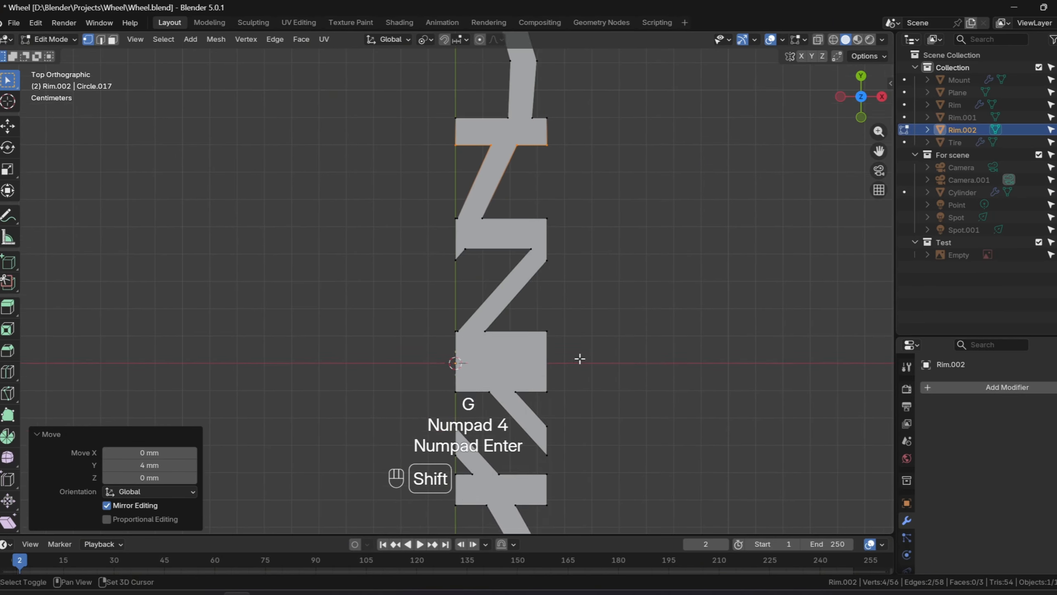
pyautogui.moveTo(429, 288); pyautogui.dragTo(567, 328)
pyautogui.press('g')
pyautogui.press('4')
pyautogui.press('Return')
pyautogui.moveTo(414, 230); pyautogui.dragTo(592, 276)
pyautogui.press('g')
pyautogui.press('-')
pyautogui.press('4')
pyautogui.press('Return')
# - Shift the top and middle vertices of the lowest block's opening slightly toward the strip's left edge
pyautogui.moveTo(432, 280); pyautogui.dragTo(583, 312)
pyautogui.press('g')
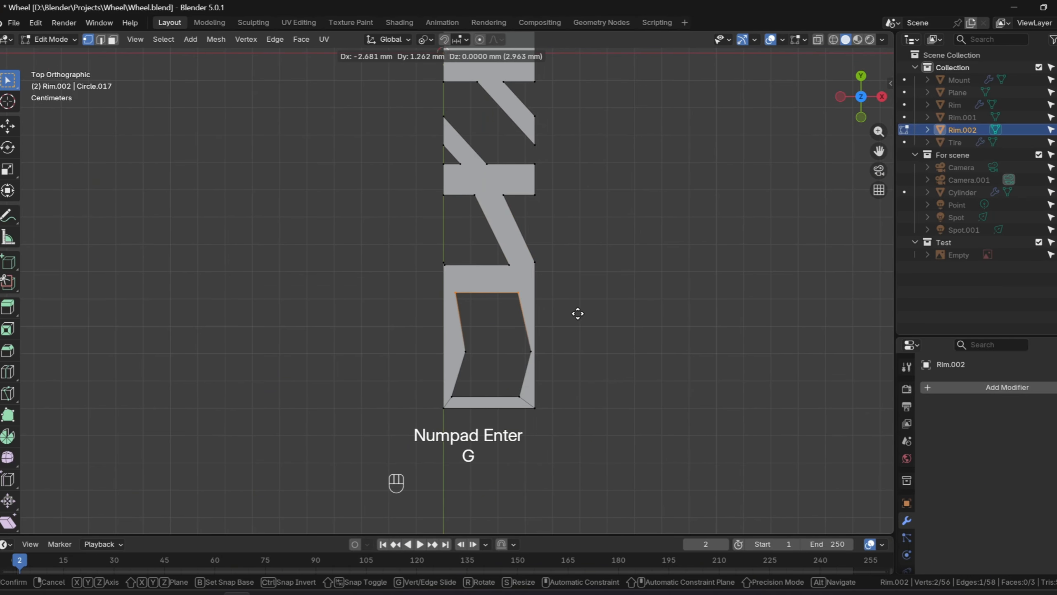
pyautogui.click(573, 314)
pyautogui.moveTo(432, 331); pyautogui.dragTo(570, 368)
pyautogui.press('g')
pyautogui.keyDown('shift'); pyautogui.moveTo(547, 251); pyautogui.dragTo(547, 263, button='middle'); pyautogui.keyUp('shift')
# - Move the upper vertices of the fourth-row openings, just below the origin band, 4 mm up along Y
pyautogui.moveTo(582, 372); pyautogui.dragTo(583, 373)
pyautogui.keyDown('shift'); pyautogui.click(445, 394); pyautogui.keyUp('shift')
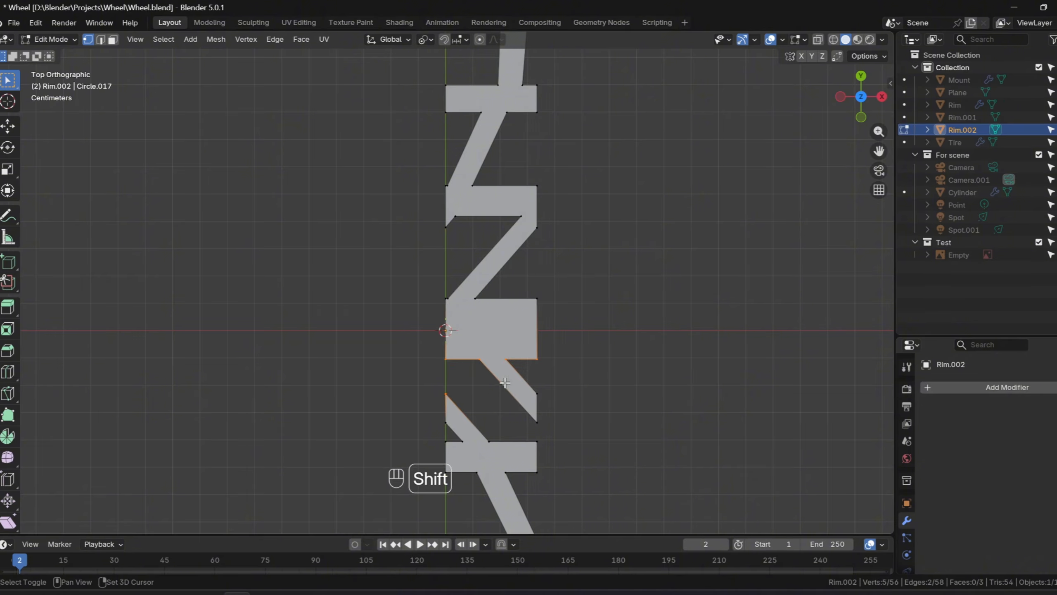
pyautogui.keyDown('shift'); pyautogui.moveTo(505, 384); pyautogui.dragTo(563, 432); pyautogui.keyUp('shift')
pyautogui.press('g')
pyautogui.moveTo(564, 433); pyautogui.dragTo(567, 423, button='middle')
pyautogui.press('KP_4')
pyautogui.press('KP_Enter')
# - Move the lower vertices of the third-row openings, including both side corners of the diagonal, -4 mm along Y
pyautogui.moveTo(429, 318); pyautogui.dragTo(588, 283)
pyautogui.keyDown('shift'); pyautogui.click(537, 228); pyautogui.keyUp('shift')
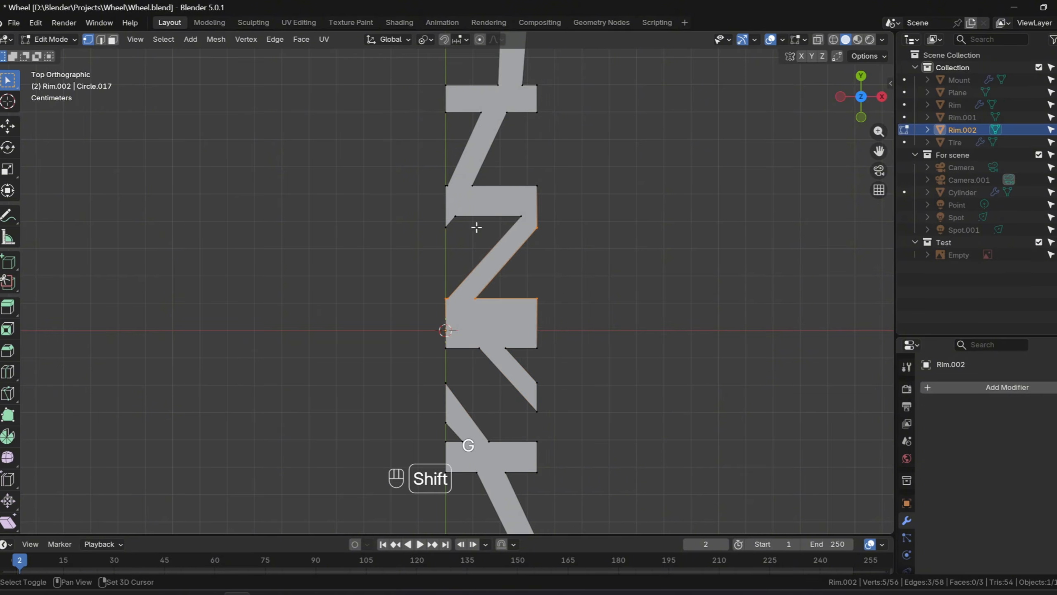
pyautogui.keyDown('shift'); pyautogui.click(445, 228); pyautogui.keyUp('shift')
pyautogui.press('g')
pyautogui.press('g')
pyautogui.press('KP_Subtract')
pyautogui.press('KP_4')
pyautogui.press('KP_Enter')
# - Move the lower vertices of the fourth-row openings down along Y to narrow the band beneath them
pyautogui.scroll(1, 465, 460)
pyautogui.keyDown('shift'); pyautogui.moveTo(466, 460); pyautogui.dragTo(441, 320, button='middle'); pyautogui.keyUp('shift')
pyautogui.moveTo(399, 285); pyautogui.dragTo(566, 306)
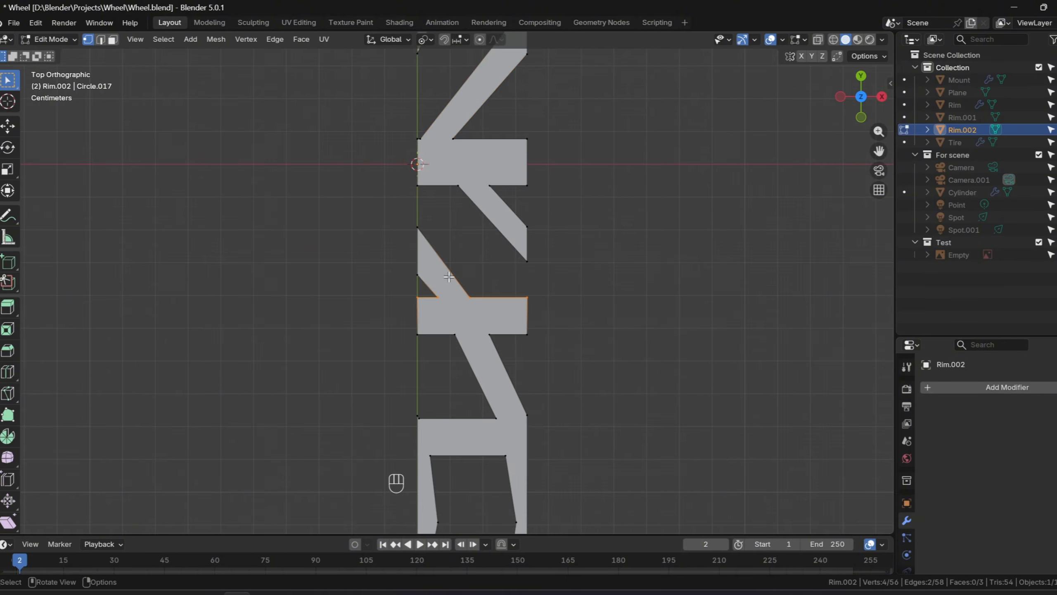
pyautogui.keyDown('shift'); pyautogui.click(425, 276); pyautogui.keyUp('shift')
pyautogui.press('g')
pyautogui.moveTo(582, 288); pyautogui.dragTo(587, 294, button='middle')
pyautogui.press('KP_Enter')
# - Move the upper vertices of the fifth-row openings 2 mm up along Y
pyautogui.keyDown('shift'); pyautogui.moveTo(534, 374); pyautogui.dragTo(534, 314, button='middle'); pyautogui.keyUp('shift')
pyautogui.moveTo(393, 259); pyautogui.dragTo(566, 321)
pyautogui.press('g')
pyautogui.moveTo(585, 334); pyautogui.dragTo(592, 325, button='middle')
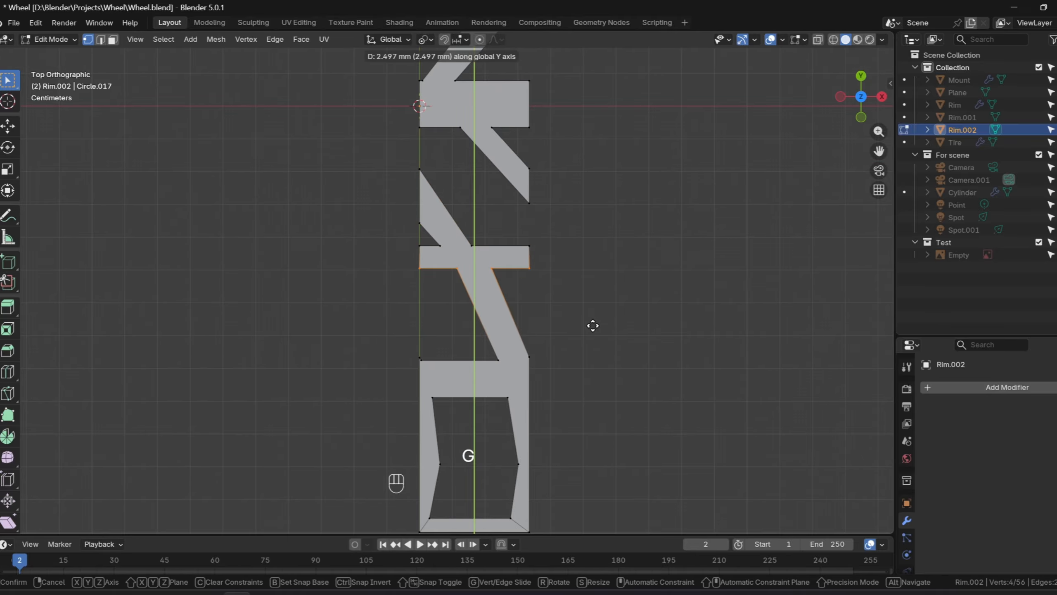
pyautogui.press('KP_2')
pyautogui.press('KP_Enter')
# - Narrow the band between the second and third rows by moving its lower vertices 2 mm up and upper vertices 2 mm down along Y
pyautogui.keyDown('shift'); pyautogui.moveTo(554, 63); pyautogui.dragTo(547, 351, button='middle'); pyautogui.keyUp('shift')
pyautogui.moveTo(388, 290); pyautogui.dragTo(556, 348)
pyautogui.press('g')
pyautogui.press('KP_2')
pyautogui.press('KP_Enter')
pyautogui.moveTo(391, 249); pyautogui.dragTo(562, 283)
pyautogui.press('g')
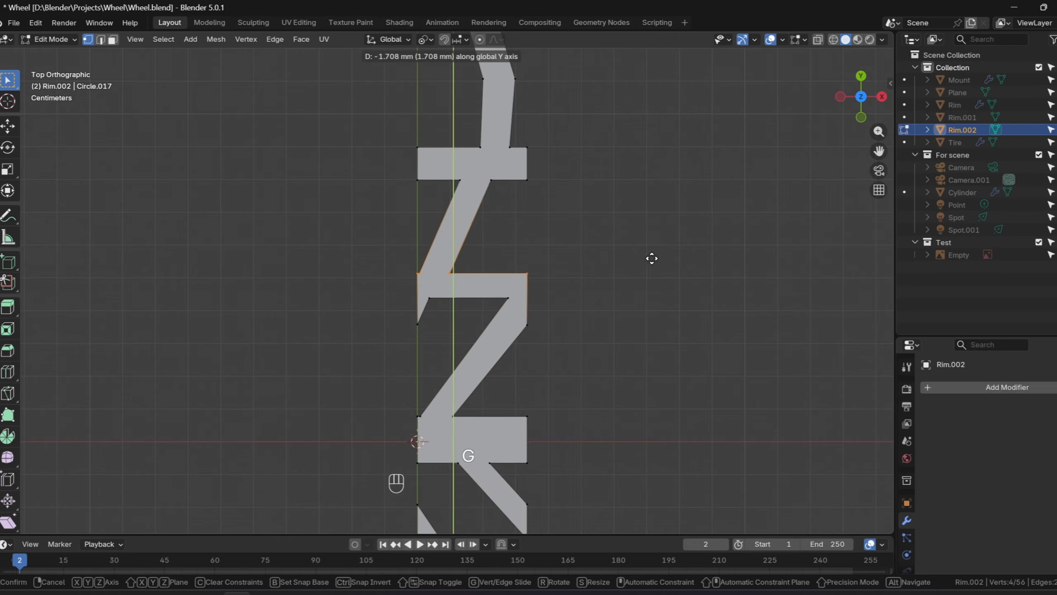
pyautogui.press('KP_2')
pyautogui.press('KP_Subtract')
pyautogui.press('KP_Enter')
# - Fill the opening of the lowest block and the openings of the fifth row with faces
pyautogui.scroll(-5, 583, 316)
pyautogui.keyDown('shift'); pyautogui.moveTo(543, 337); pyautogui.dragTo(571, 234, button='middle'); pyautogui.keyUp('shift')
pyautogui.click(572, 234)
pyautogui.keyDown('shift'); pyautogui.moveTo(554, 297); pyautogui.dragTo(534, 202, button='middle'); pyautogui.keyUp('shift')
pyautogui.scroll(6, 532, 229)
pyautogui.press('2')
pyautogui.moveTo(535, 266); pyautogui.dragTo(516, 379, button='middle')
pyautogui.keyDown('alt'); pyautogui.click(521, 230); pyautogui.keyUp('alt')
pyautogui.press('f')
pyautogui.keyDown('alt'); pyautogui.click(440, 308); pyautogui.keyUp('alt')
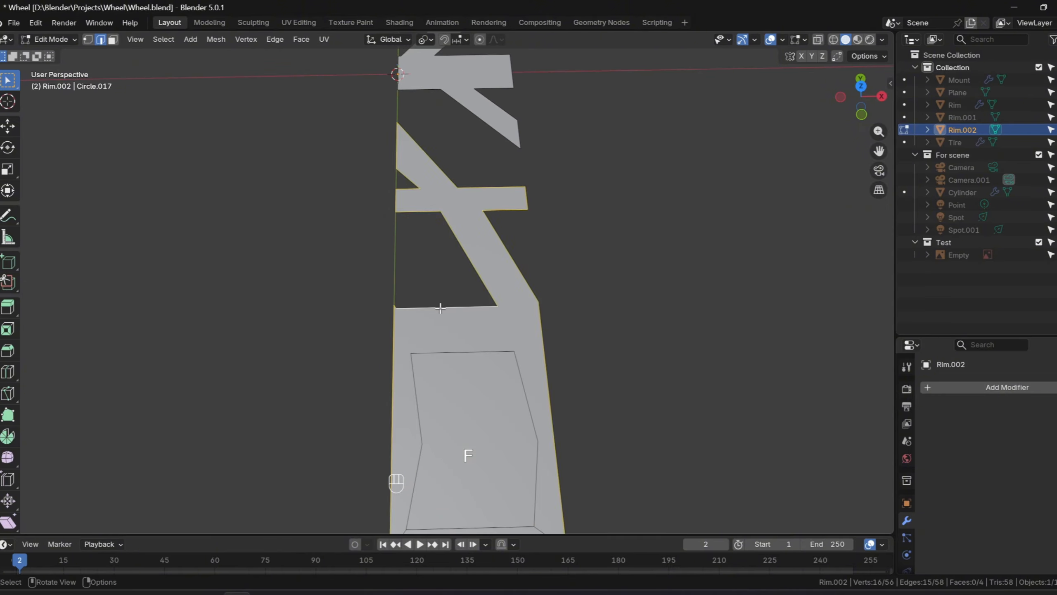
pyautogui.press('f')
pyautogui.keyDown('shift'); pyautogui.click(505, 210); pyautogui.keyUp('shift')
pyautogui.hotkey('shift', 'f')
pyautogui.press('f')
# - Fill the remaining block openings from the fourth row up to the top row with faces
pyautogui.keyDown('shift'); pyautogui.moveTo(505, 187); pyautogui.dragTo(527, 387, button='middle'); pyautogui.keyUp('shift')
pyautogui.press('f')
pyautogui.press('f')
pyautogui.press('f')
pyautogui.keyDown('shift'); pyautogui.click(449, 218); pyautogui.keyUp('shift')
pyautogui.press('f')
pyautogui.press('f')
pyautogui.keyDown('shift'); pyautogui.moveTo(553, 244); pyautogui.dragTo(556, 367, button='middle'); pyautogui.keyUp('shift')
pyautogui.press('f')
pyautogui.keyDown('shift'); pyautogui.moveTo(485, 160); pyautogui.dragTo(486, 280, button='middle'); pyautogui.keyUp('shift')
pyautogui.keyDown('alt'); pyautogui.click(487, 281); pyautogui.keyUp('alt')
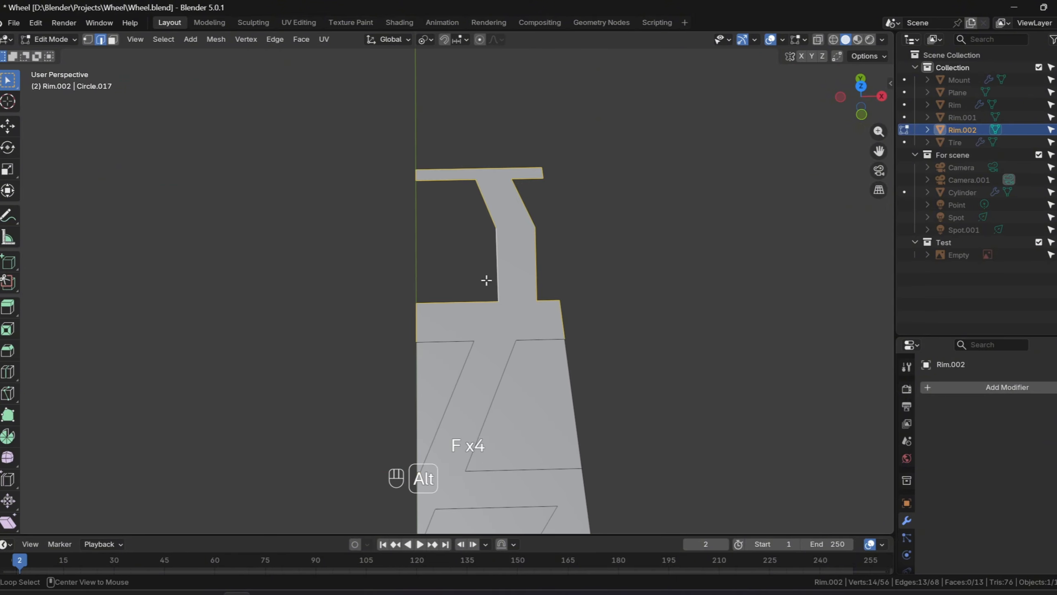
pyautogui.press('f')
# - Select all the filled tread block faces on the strip and extrude them upward along Z
pyautogui.scroll(-3, 546, 309)
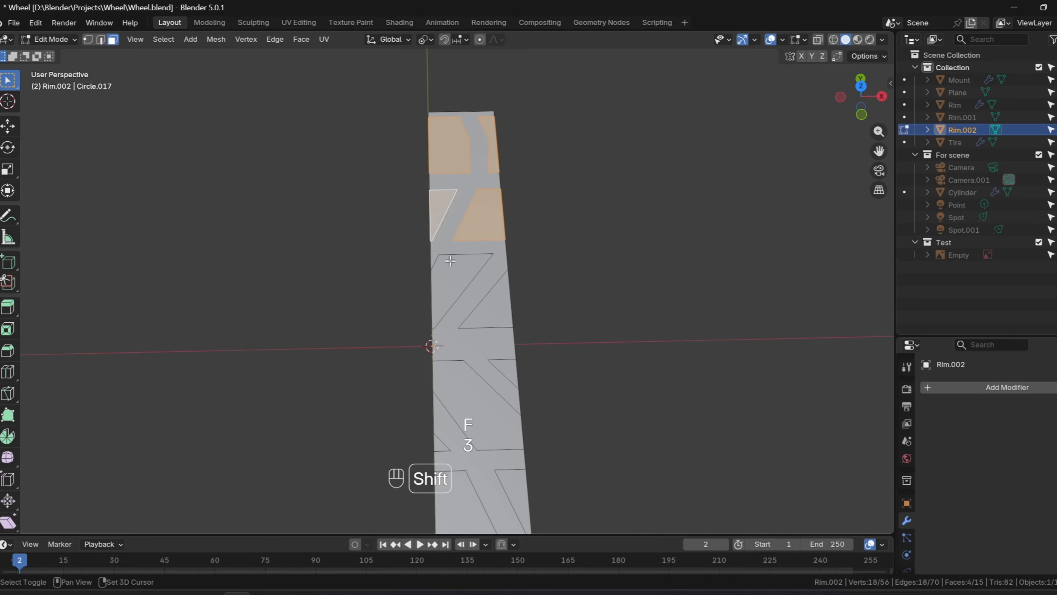
pyautogui.keyDown('shift'); pyautogui.click(506, 329); pyautogui.keyUp('shift')
pyautogui.keyDown('shift'); pyautogui.click(458, 348); pyautogui.keyUp('shift')
pyautogui.keyDown('shift'); pyautogui.click(512, 277); pyautogui.keyUp('shift')
pyautogui.moveTo(479, 350); pyautogui.dragTo(516, 366, button='middle')
pyautogui.moveTo(583, 412); pyautogui.dragTo(591, 436, button='middle')
pyautogui.press('e')
pyautogui.moveTo(627, 442); pyautogui.dragTo(629, 434, button='middle')
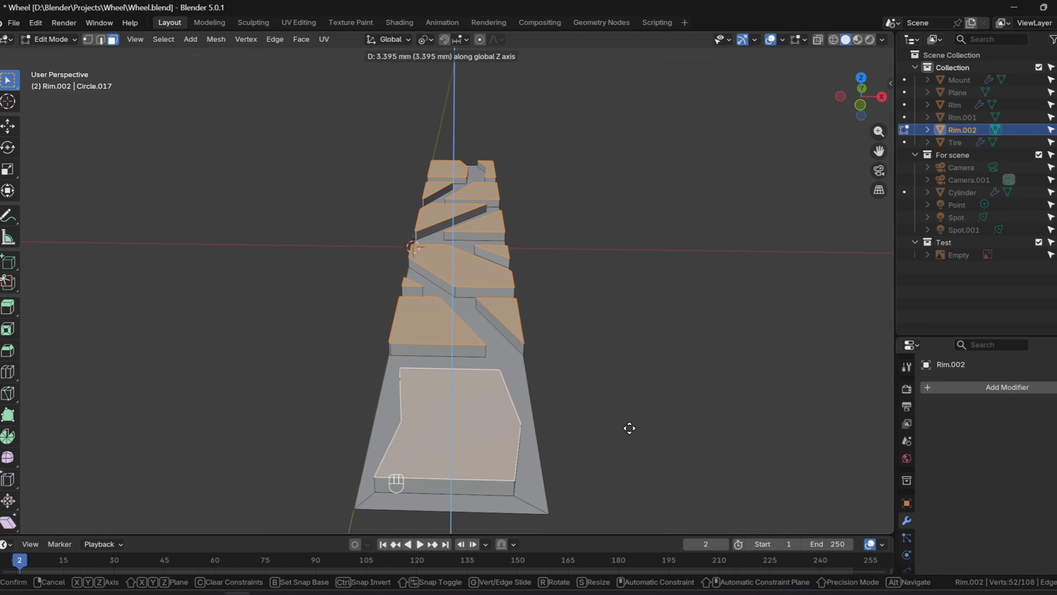
pyautogui.write('.5')
pyautogui.press('Return')
# - Add an Array modifier to the tread strip with a line shape, a count of 71 and a relative X offset of 1.000
pyautogui.scroll(-3, 599, 330)
pyautogui.moveTo(597, 325); pyautogui.dragTo(582, 403, button='middle')
pyautogui.click(591, 402)
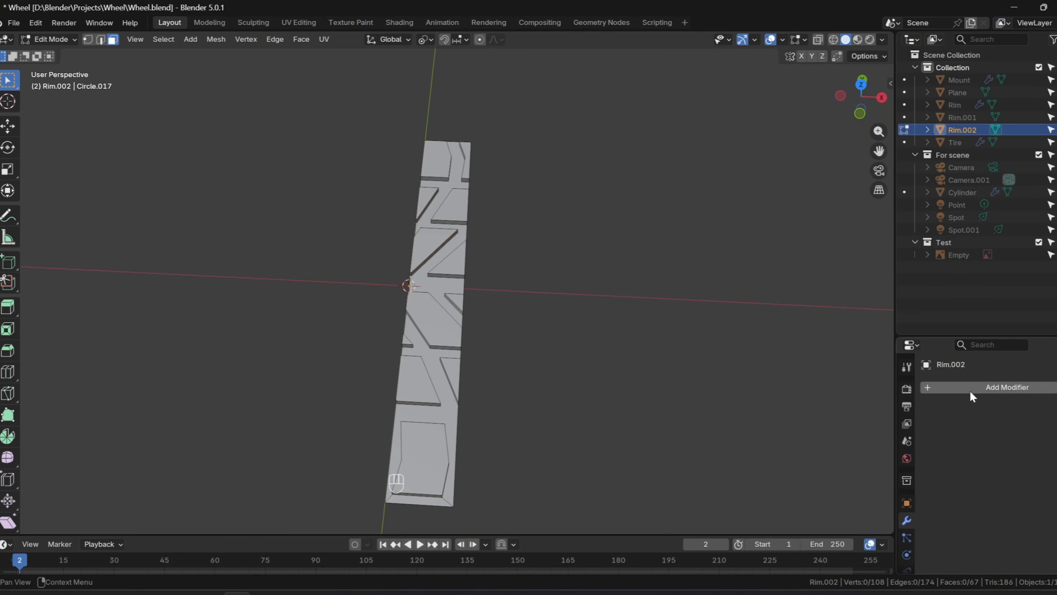
pyautogui.click(970, 390)
pyautogui.click(811, 147)
pyautogui.press('Return')
pyautogui.press('Tab')
pyautogui.press('Tab')
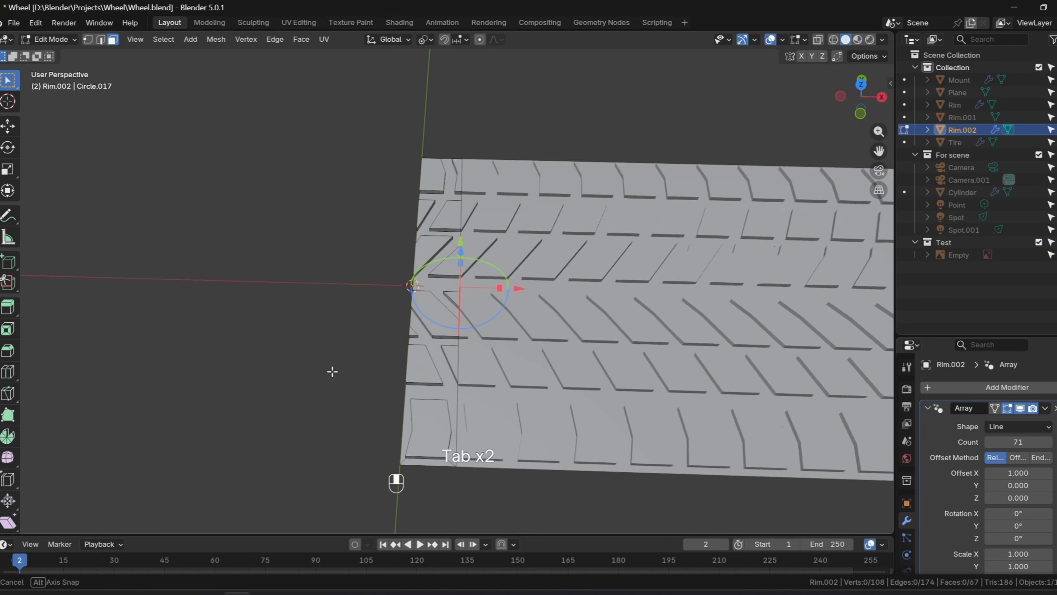
# - Align the seam vertices of the diagonal block edge just below the X axis by scaling them to 0 along Y
pyautogui.press('KP_7')
pyautogui.moveTo(330, 383); pyautogui.dragTo(366, 316, button='middle')
pyautogui.press('1')
pyautogui.click(366, 316)
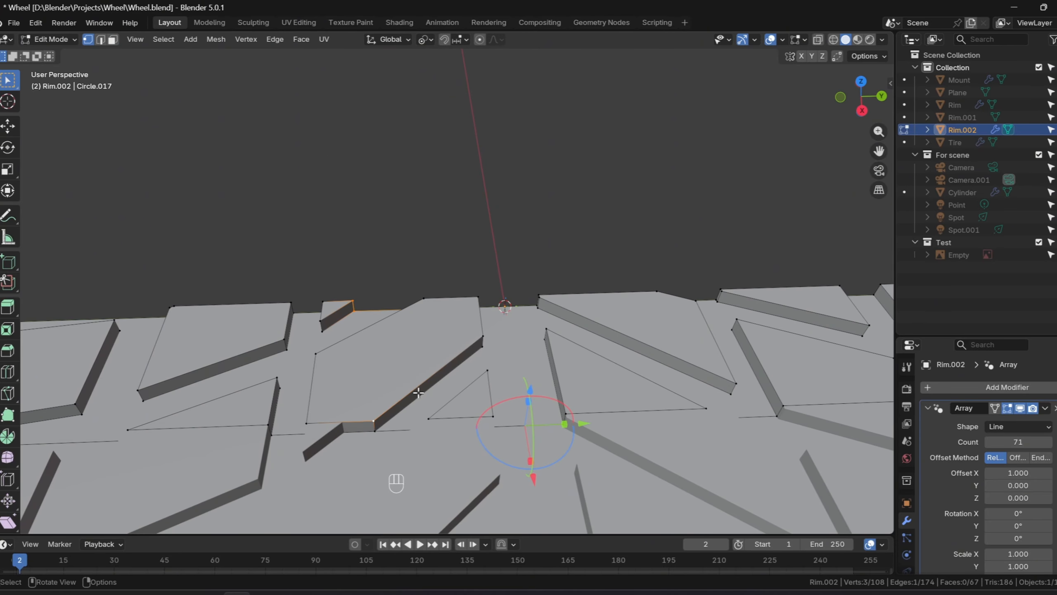
pyautogui.press('s')
pyautogui.press('y')
pyautogui.press('0')
pyautogui.press('Return')
# - In the top view with X-ray on, move the seam vertices of the block row just above the X axis along Z
pyautogui.moveTo(413, 390); pyautogui.dragTo(479, 392, button='middle')
pyautogui.press('KP_7')
pyautogui.hotkey('alt', 'z')
pyautogui.press('g')
pyautogui.press('z')
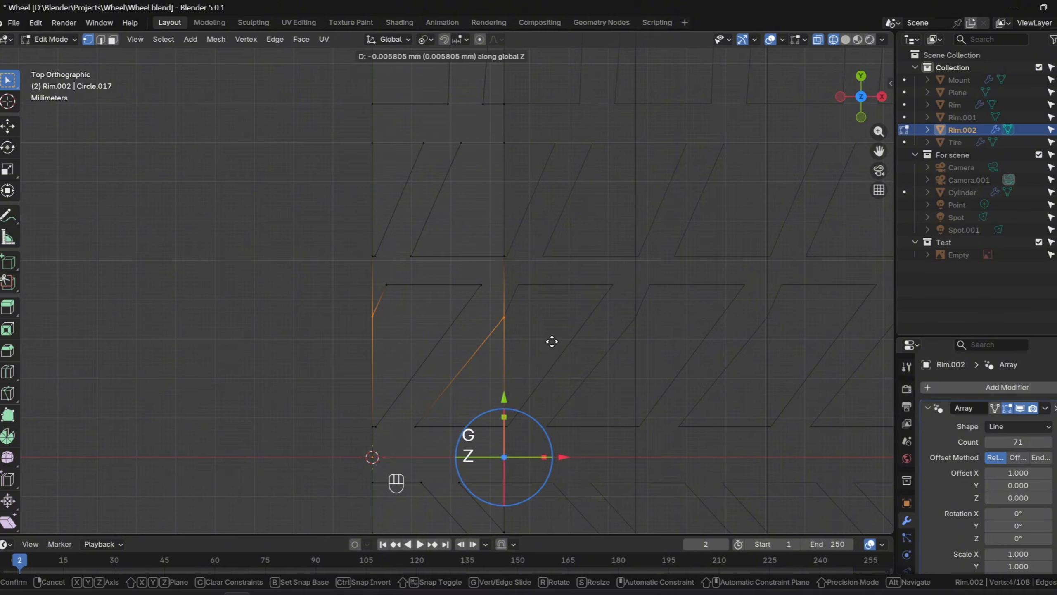
pyautogui.click(550, 333)
# - Move both sets of seam vertices in the block row just below the X axis along Y
pyautogui.keyDown('shift'); pyautogui.moveTo(546, 109); pyautogui.dragTo(476, 312, button='middle'); pyautogui.keyUp('shift')
pyautogui.scroll(2, 469, 279)
pyautogui.moveTo(315, 287); pyautogui.dragTo(566, 349)
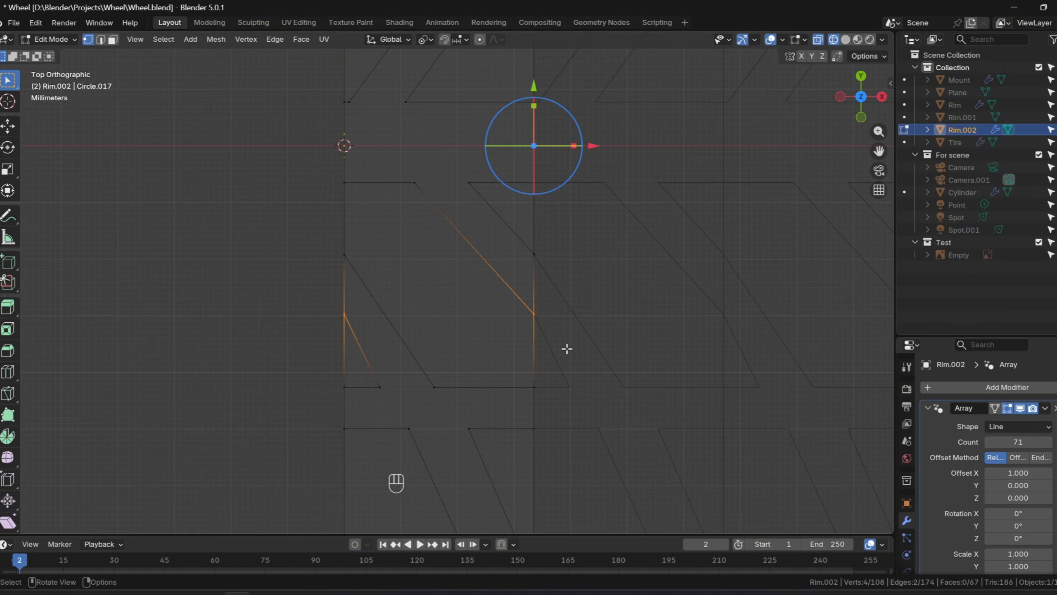
pyautogui.press('g')
pyautogui.press('y')
pyautogui.click(564, 366)
pyautogui.moveTo(309, 234); pyautogui.dragTo(636, 284)
pyautogui.press('g')
pyautogui.press('y')
pyautogui.click(642, 297)
# - Return to solid shading, switch to face selection and turn off the Array modifier's display in Edit Mode
pyautogui.scroll(-4, 633, 325)
pyautogui.keyDown('shift'); pyautogui.moveTo(622, 366); pyautogui.dragTo(619, 297, button='middle'); pyautogui.keyUp('shift')
pyautogui.click(616, 297)
pyautogui.hotkey('shift', 'z')
pyautogui.moveTo(416, 306); pyautogui.dragTo(487, 279, button='middle')
pyautogui.scroll(-4, 503, 281)
pyautogui.scroll(4, 487, 279)
pyautogui.press('3')
pyautogui.click(1008, 409)
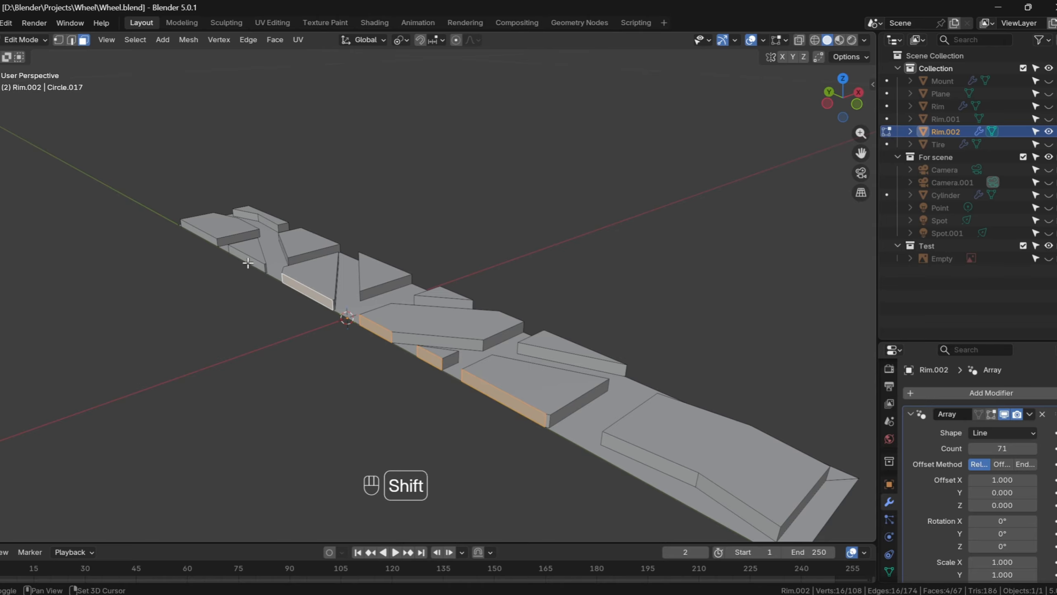
# - Delete the block wall faces that lie on both long edges of the strip
pyautogui.moveTo(578, 328); pyautogui.dragTo(332, 367, button='middle')
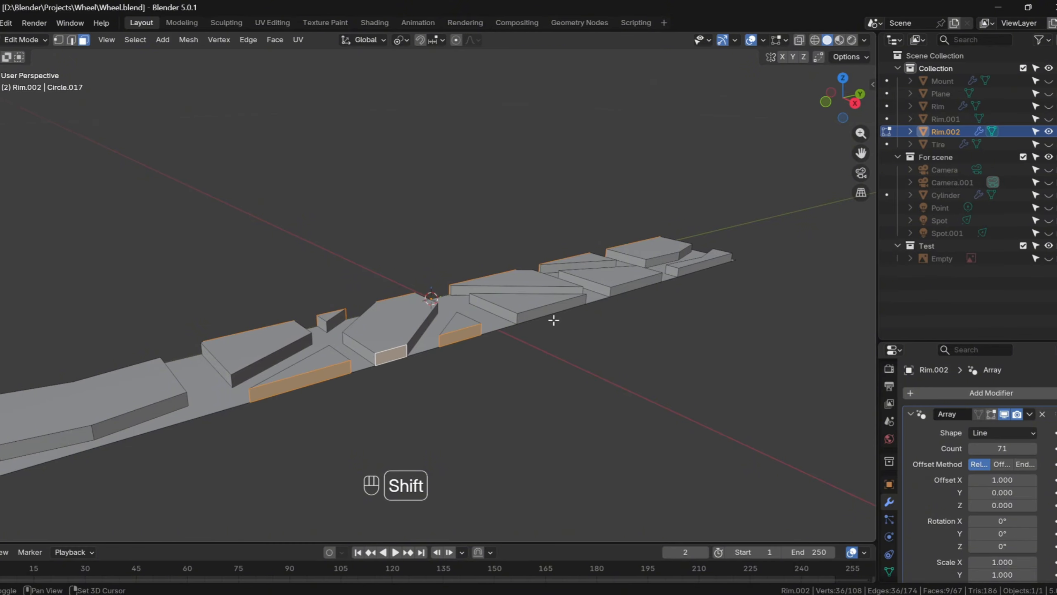
pyautogui.press('x')
pyautogui.click(689, 274)
# - Connect the two middle corner vertices across the top face of the lowest block
pyautogui.moveTo(689, 274); pyautogui.dragTo(427, 370, button='middle')
pyautogui.press('1')
pyautogui.keyDown('shift'); pyautogui.moveTo(470, 415); pyautogui.dragTo(551, 336, button='middle'); pyautogui.keyUp('shift')
pyautogui.click(551, 336)
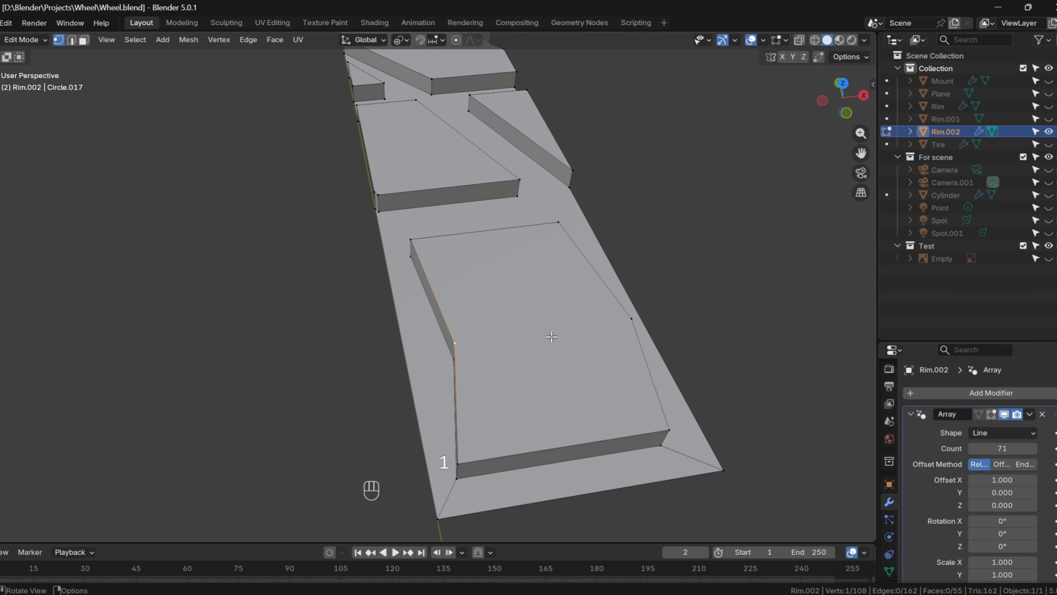
pyautogui.press('j')
# - Knife-cut along X from the lowest block's middle and lower base corners out to both strip edges
pyautogui.keyDown('shift'); pyautogui.moveTo(622, 322); pyautogui.dragTo(540, 361, button='middle'); pyautogui.keyUp('shift')
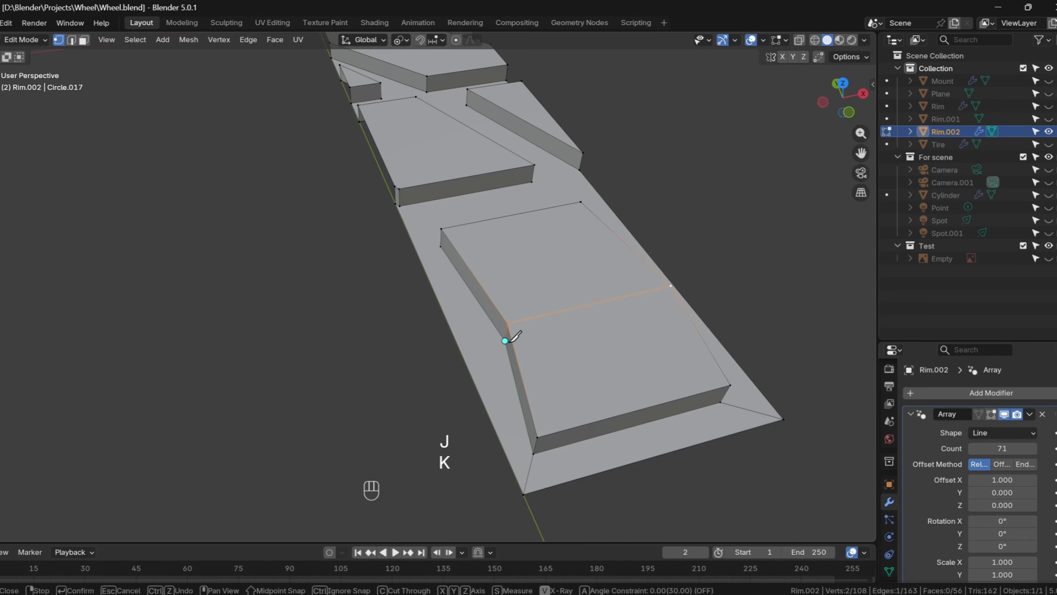
pyautogui.press('Return')
pyautogui.press('k')
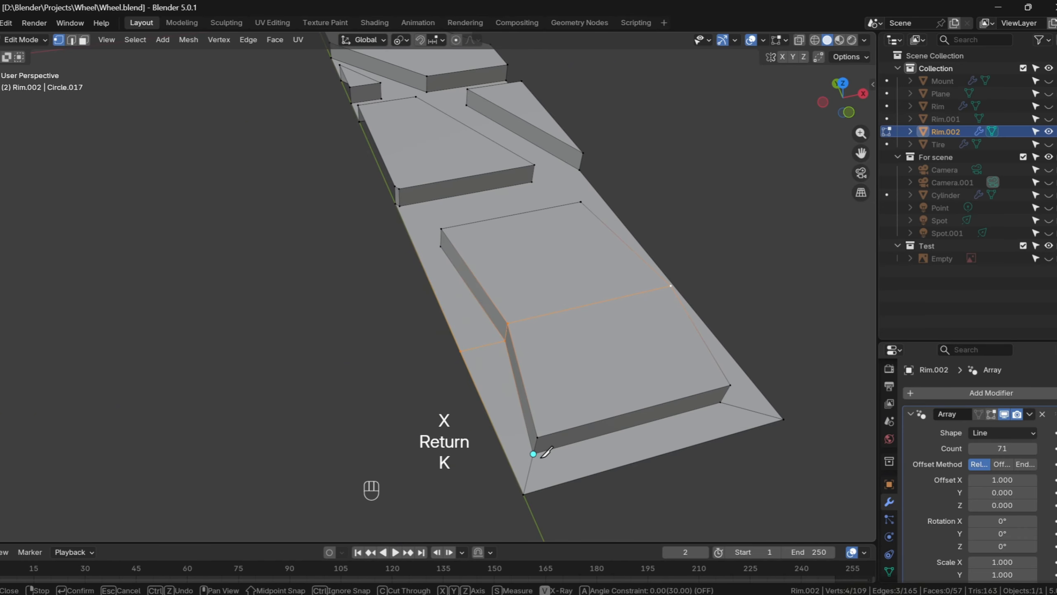
pyautogui.press('Return')
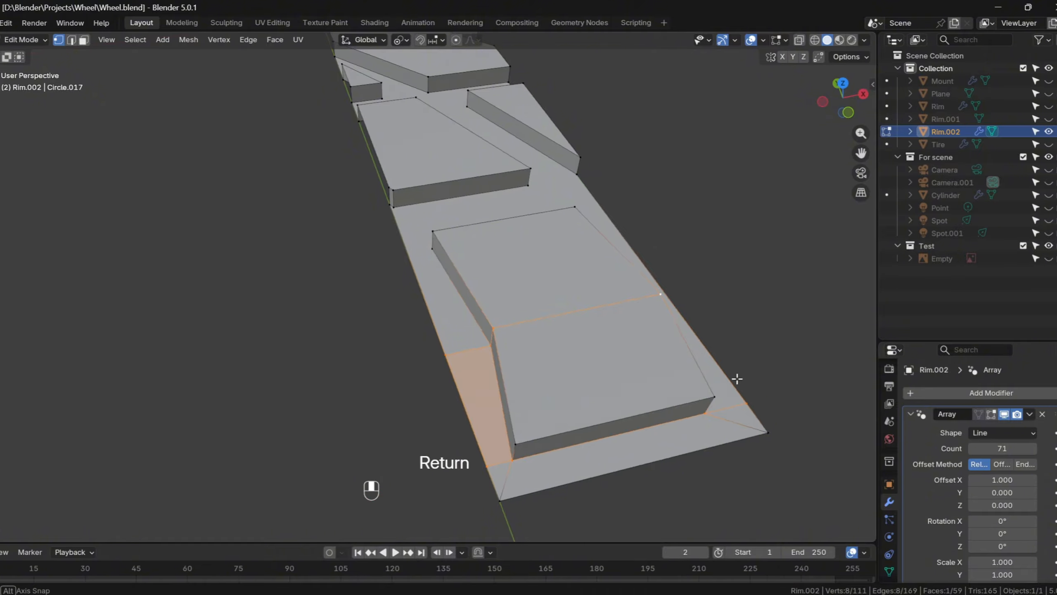
pyautogui.moveTo(739, 378); pyautogui.dragTo(356, 393, button='middle')
pyautogui.press('k')
pyautogui.press('x')
pyautogui.press('Return')
pyautogui.press('Return')
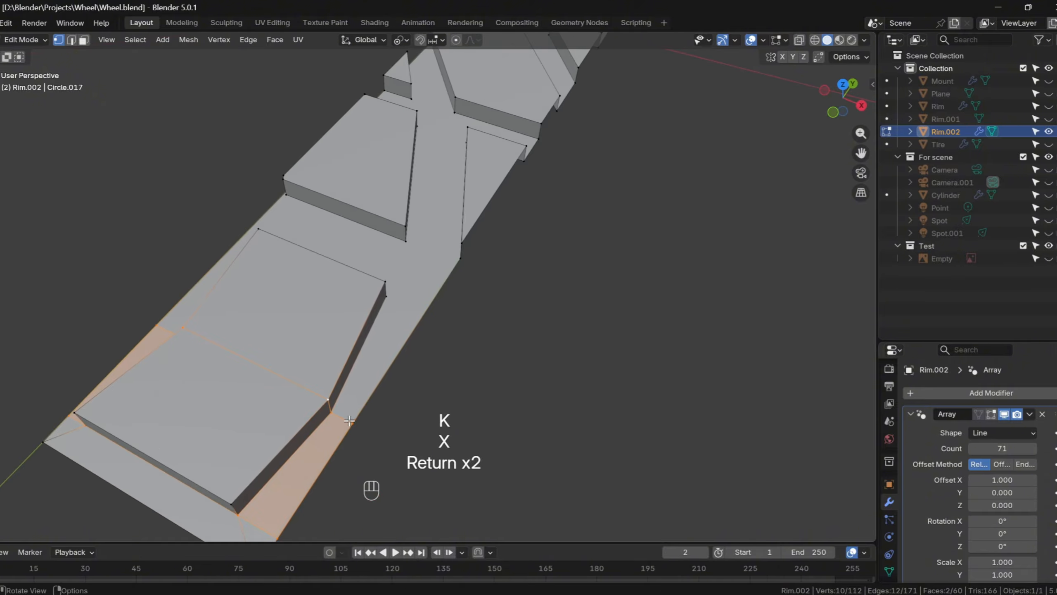
# - Knife-cut along X from the lowest block's upper base corners out to both strip edges
pyautogui.press('k')
pyautogui.click(422, 313)
pyautogui.moveTo(422, 313); pyautogui.dragTo(509, 315, button='middle')
pyautogui.press('Return')
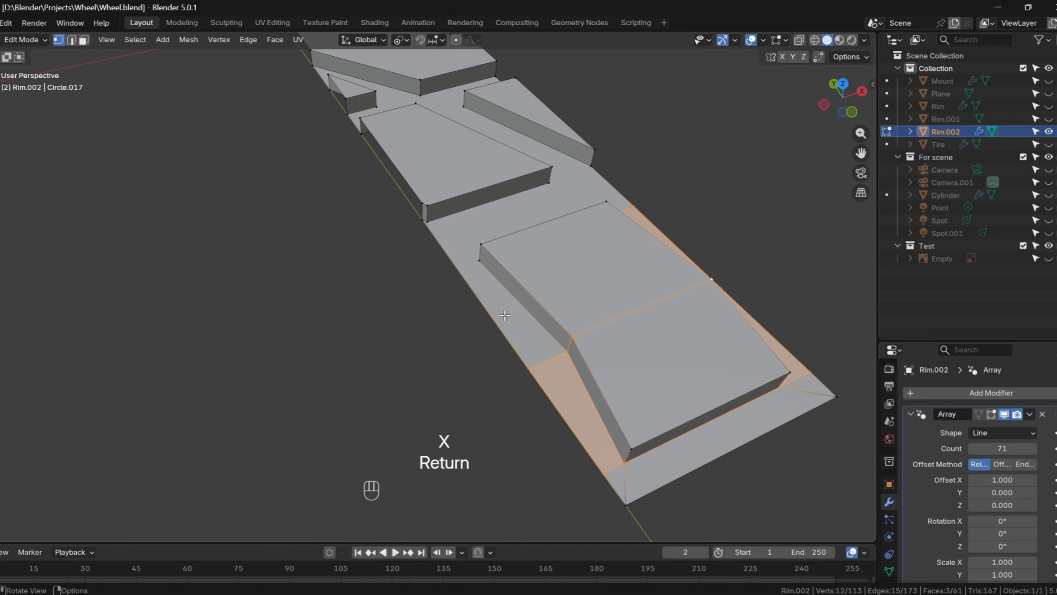
pyautogui.press('k')
pyautogui.click(479, 260)
pyautogui.press('x')
pyautogui.click(454, 269)
pyautogui.press('Return')
# - Connect the two bend vertices across the groove floor between the blocks of the top row
pyautogui.scroll(-6, 417, 245)
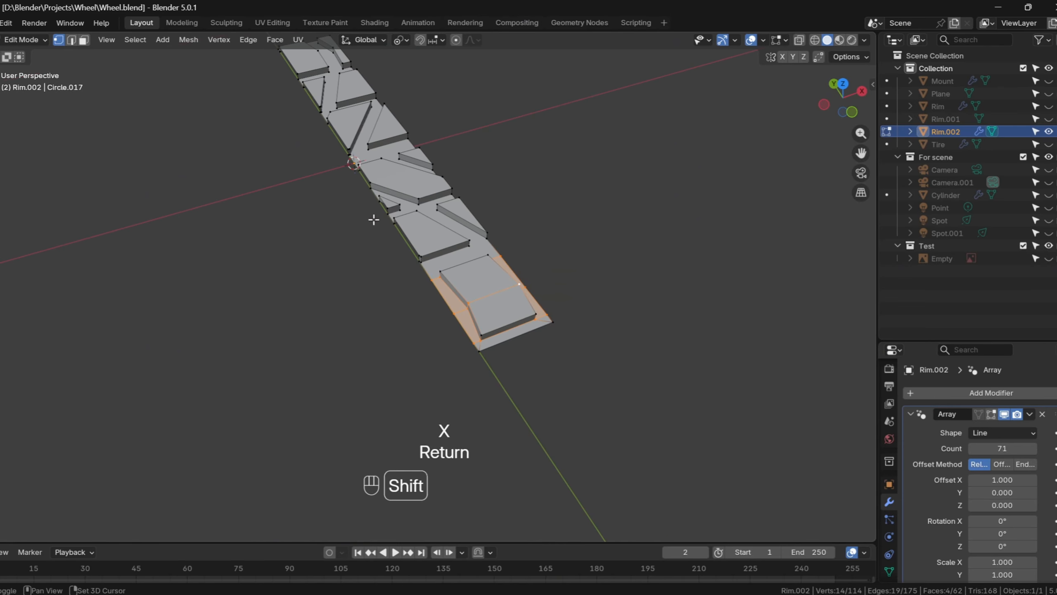
pyautogui.keyDown('shift'); pyautogui.moveTo(479, 187); pyautogui.dragTo(599, 426, button='middle'); pyautogui.keyUp('shift')
pyautogui.keyDown('alt'); pyautogui.middleClick(396, 243); pyautogui.keyUp('alt')
pyautogui.scroll(9, 396, 243)
pyautogui.click(534, 288)
pyautogui.moveTo(535, 289); pyautogui.dragTo(477, 287, button='middle')
pyautogui.keyDown('shift'); pyautogui.click(478, 348); pyautogui.keyUp('shift')
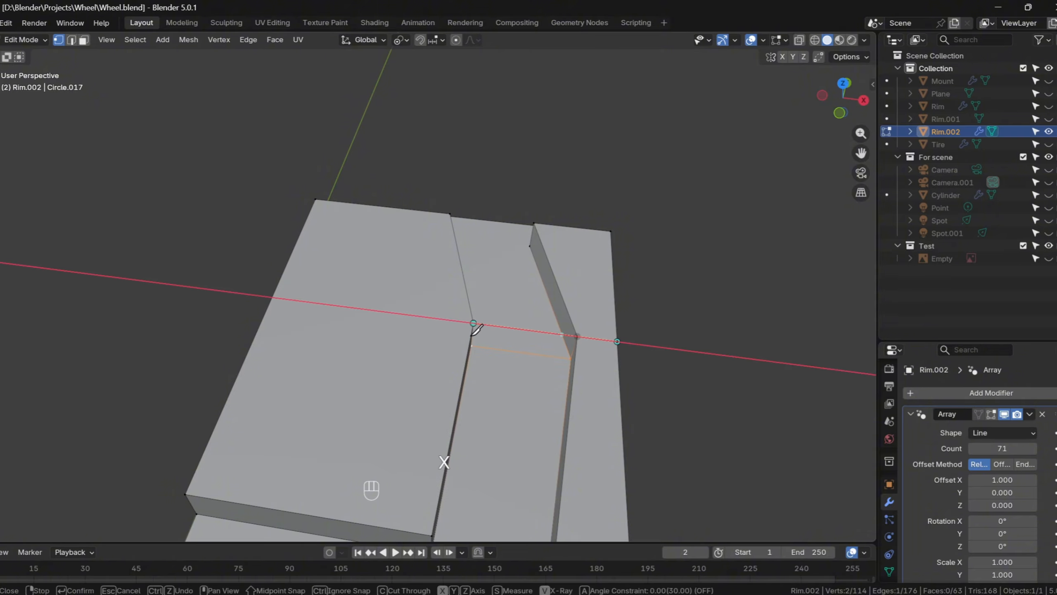
# - Knife-cut along X from the groove bend across both top-row blocks to the strip edges
pyautogui.press('Return')
pyautogui.press('k')
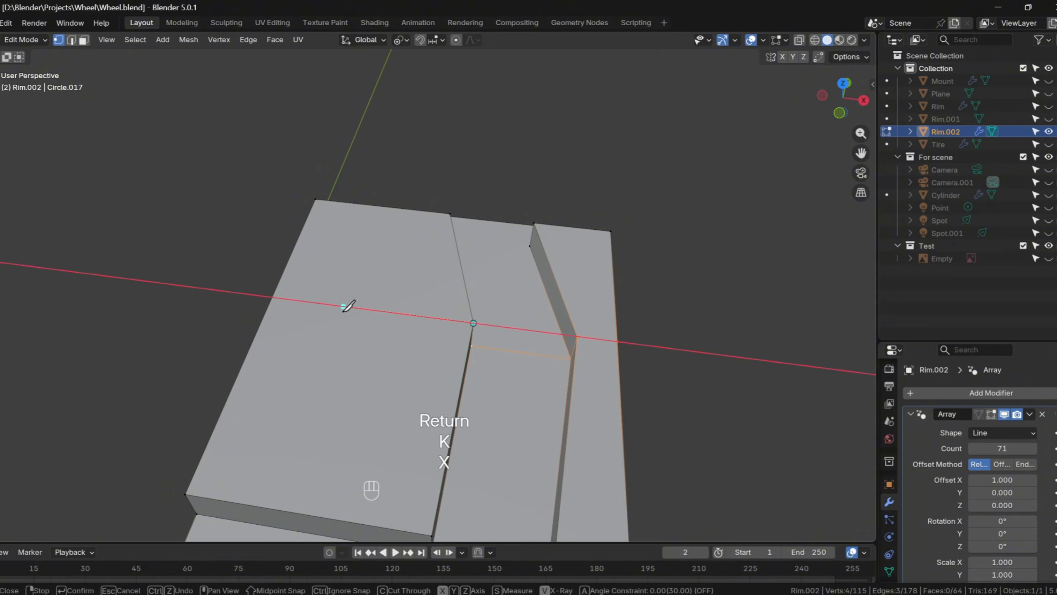
pyautogui.click(272, 297)
pyautogui.press('Return')
# - Connect the base vertices along the lower edge of the top-row blocks and align that edge's vertices by scaling to 0 along Y
pyautogui.moveTo(273, 297); pyautogui.dragTo(525, 390, button='middle')
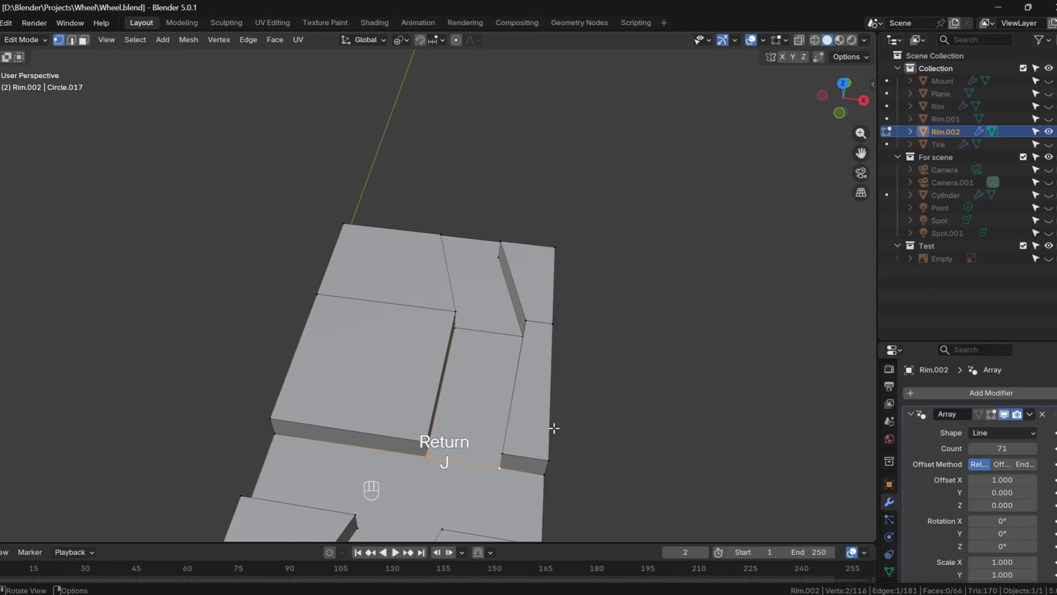
pyautogui.moveTo(554, 429); pyautogui.dragTo(348, 378, button='middle')
pyautogui.press('j')
pyautogui.moveTo(425, 363); pyautogui.dragTo(484, 465, button='middle')
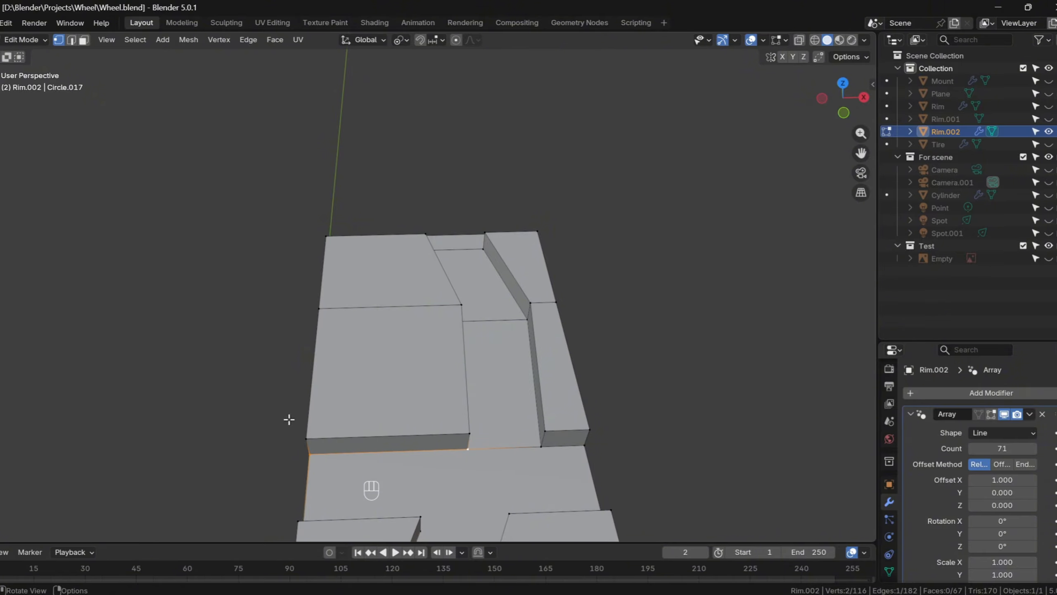
pyautogui.keyDown('shift'); pyautogui.click(306, 438); pyautogui.keyUp('shift')
pyautogui.keyDown('shift'); pyautogui.click(470, 433); pyautogui.keyUp('shift')
pyautogui.moveTo(663, 431); pyautogui.dragTo(585, 385, button='middle')
pyautogui.press('s')
pyautogui.press('y')
pyautogui.press('0')
pyautogui.press('Return')
# - Dissolve the two diagonal corner edges at the lower end of the strip
pyautogui.scroll(-2, 653, 456)
pyautogui.scroll(-3, 587, 388)
pyautogui.click(592, 498)
pyautogui.scroll(4, 544, 235)
pyautogui.keyDown('shift'); pyautogui.moveTo(592, 498); pyautogui.dragTo(548, 327, button='middle'); pyautogui.keyUp('shift')
pyautogui.scroll(4, 546, 333)
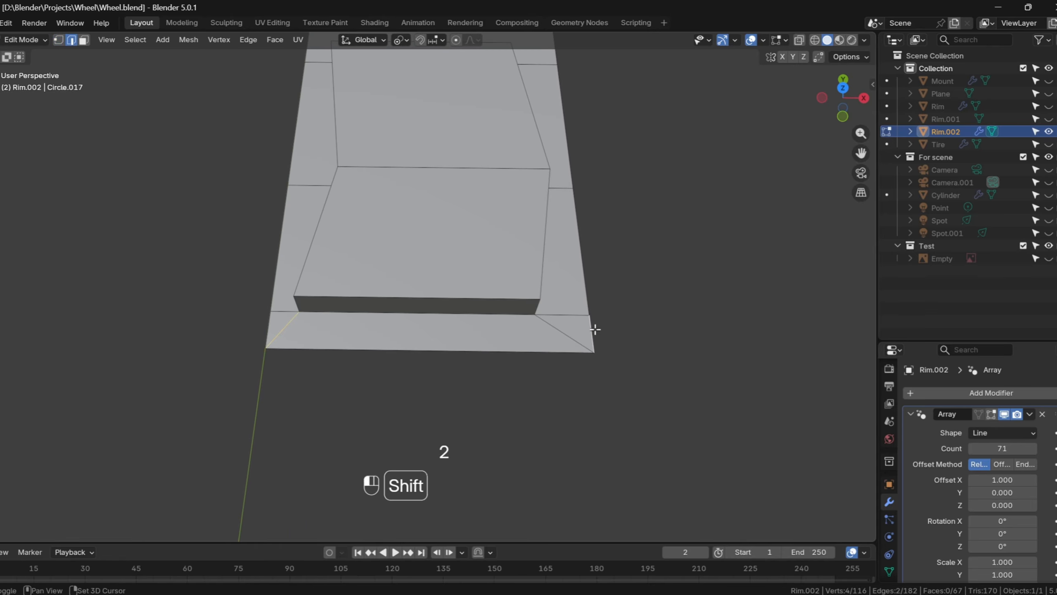
pyautogui.hotkey('ctrl', 'x')
pyautogui.click(354, 389)
# - Unhide the Rim.001 ring object
pyautogui.moveTo(354, 389); pyautogui.dragTo(500, 334, button='middle')
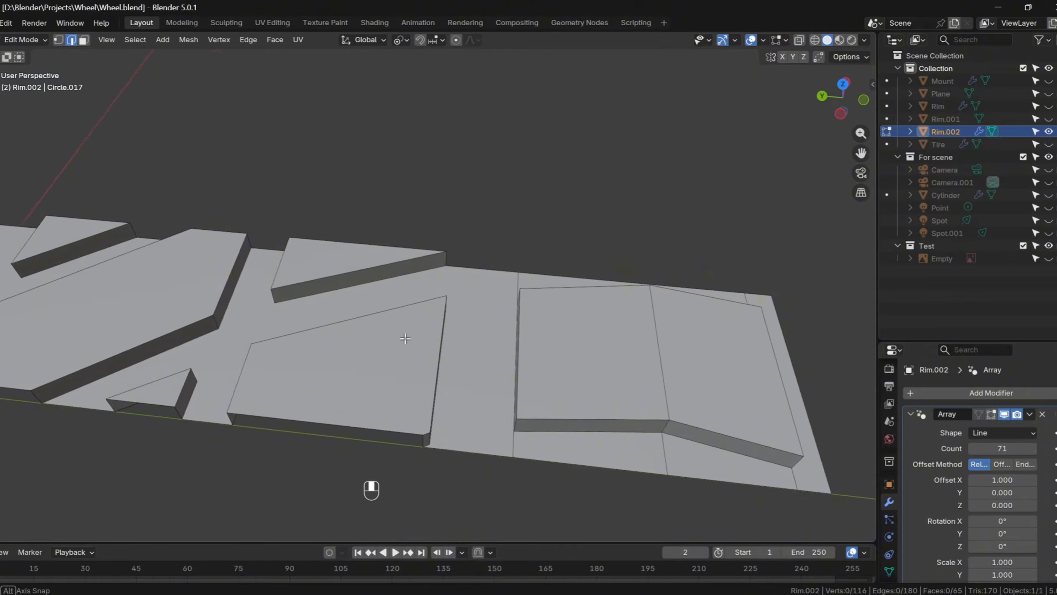
pyautogui.scroll(-2, 408, 338)
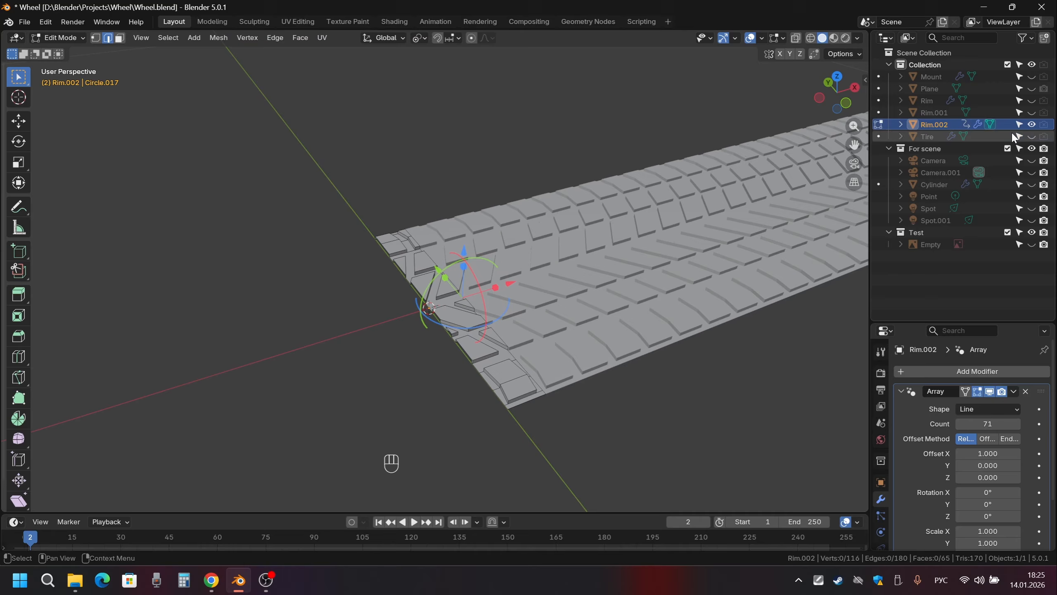
pyautogui.click(1032, 113)
pyautogui.keyDown('shift'); pyautogui.moveTo(437, 46); pyautogui.dragTo(484, 147, button='middle'); pyautogui.keyUp('shift')
pyautogui.scroll(-2, 472, 175)
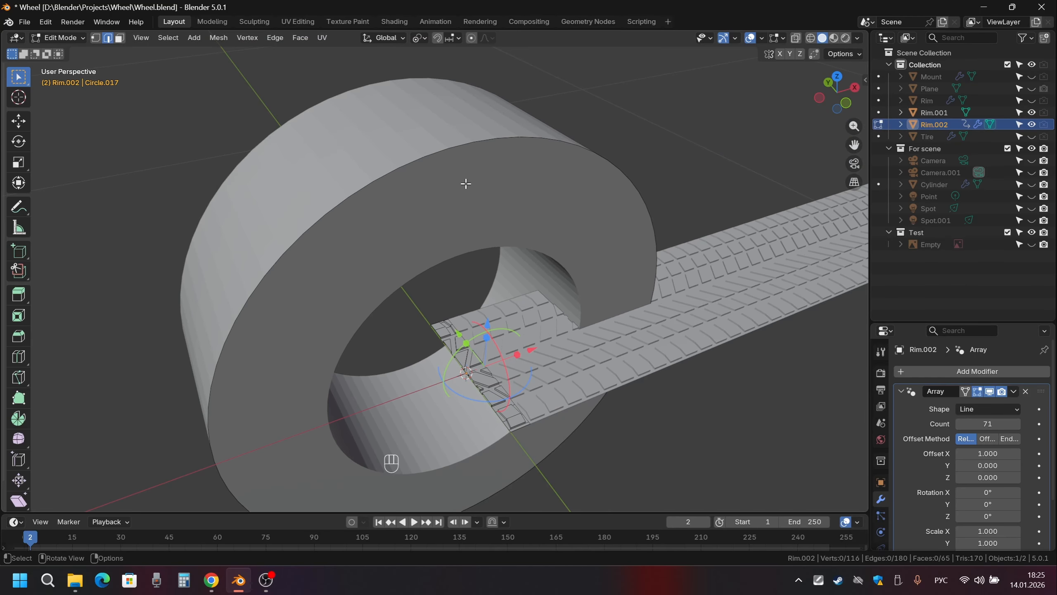
# - Duplicate the outer edge loop of Rim.001 in place and separate it into its own object
pyautogui.press('Tab')
pyautogui.click(466, 190)
pyautogui.press('Tab')
pyautogui.hotkey('shift', 'd')
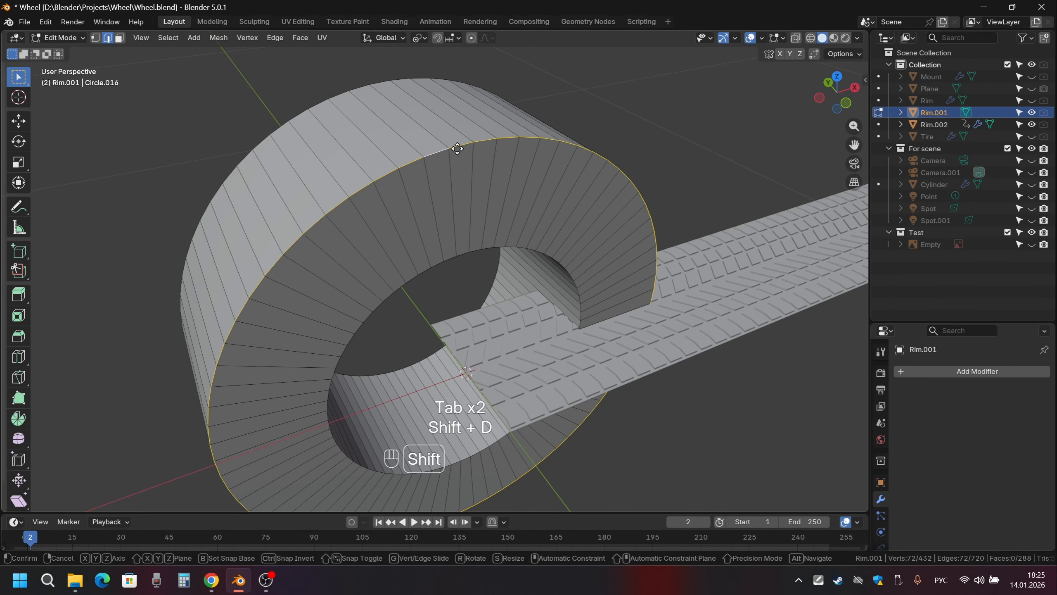
pyautogui.rightClick(660, 100)
pyautogui.press('p')
pyautogui.click(659, 101)
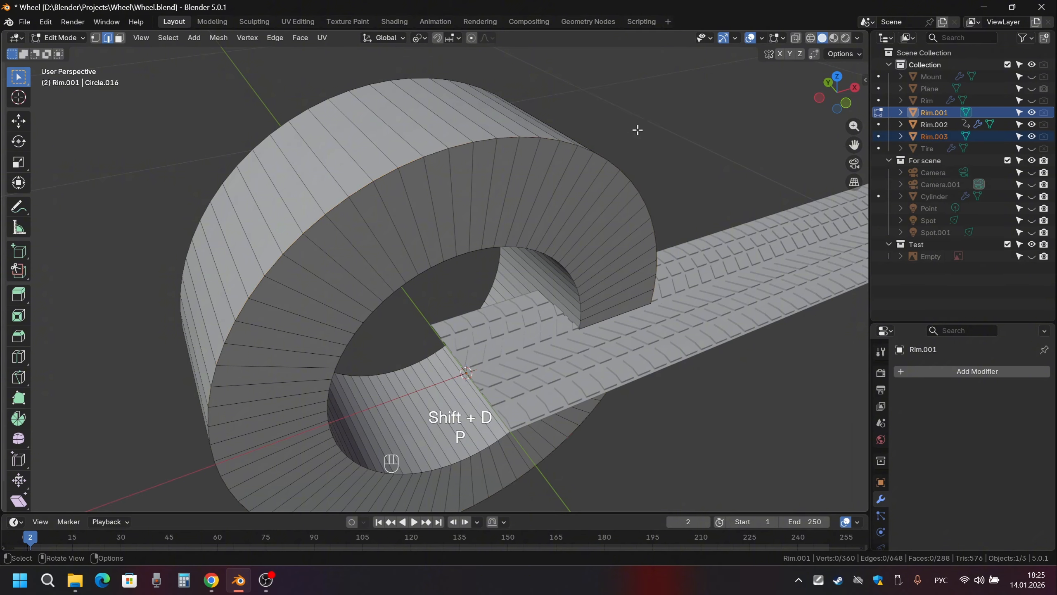
# - Hide Rim.001 and convert the separated edge loop, Rim.003, to a curve
pyautogui.press('Tab')
pyautogui.click(1032, 112)
pyautogui.click(556, 142)
pyautogui.rightClick(556, 141)
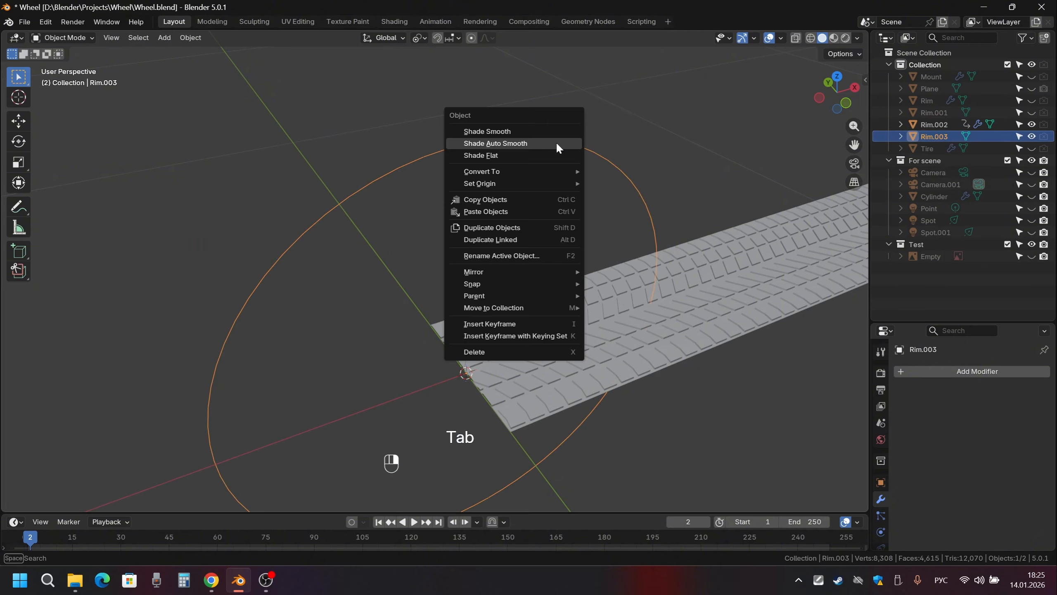
pyautogui.moveTo(565, 173)
pyautogui.click(639, 185)
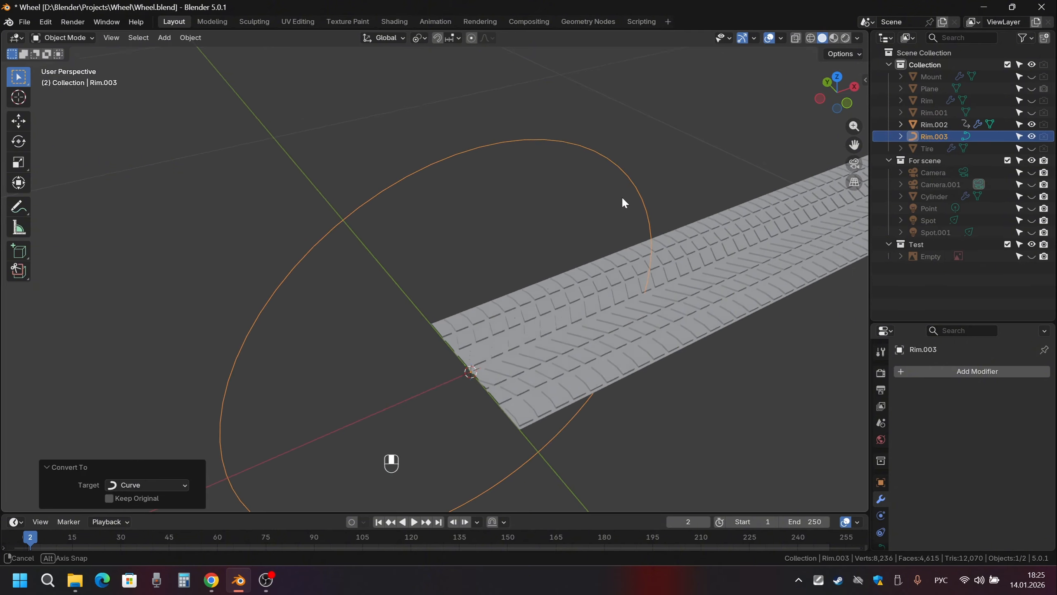
# - Add a Curve modifier to the tread strip Rim.002 with Rim.003 as the curve object and X as the deform axis
pyautogui.click(570, 301)
pyautogui.click(983, 380)
pyautogui.moveTo(980, 374)
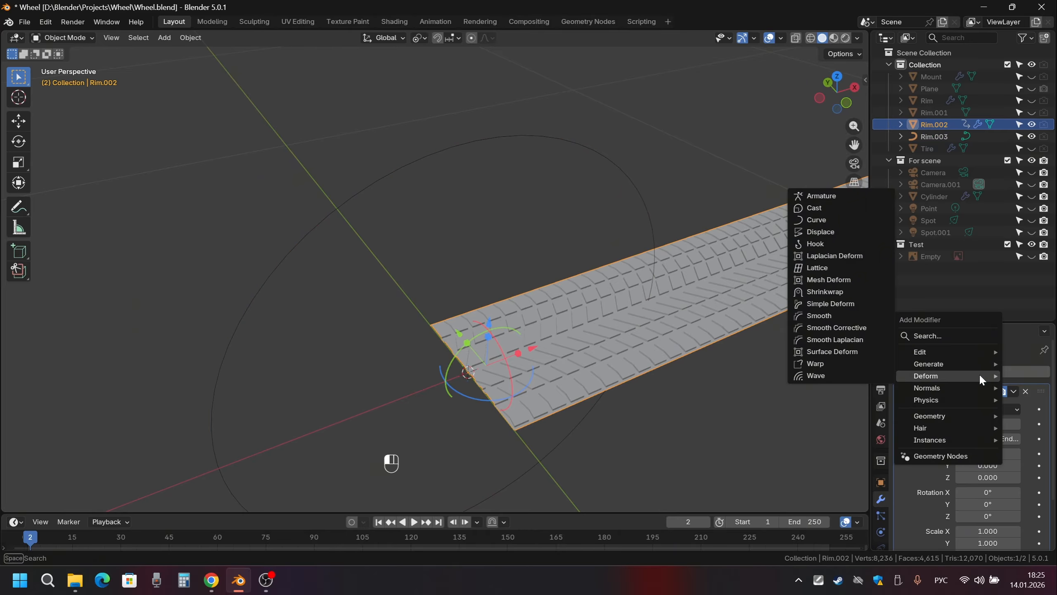
pyautogui.click(805, 220)
pyautogui.scroll(-5, 1021, 494)
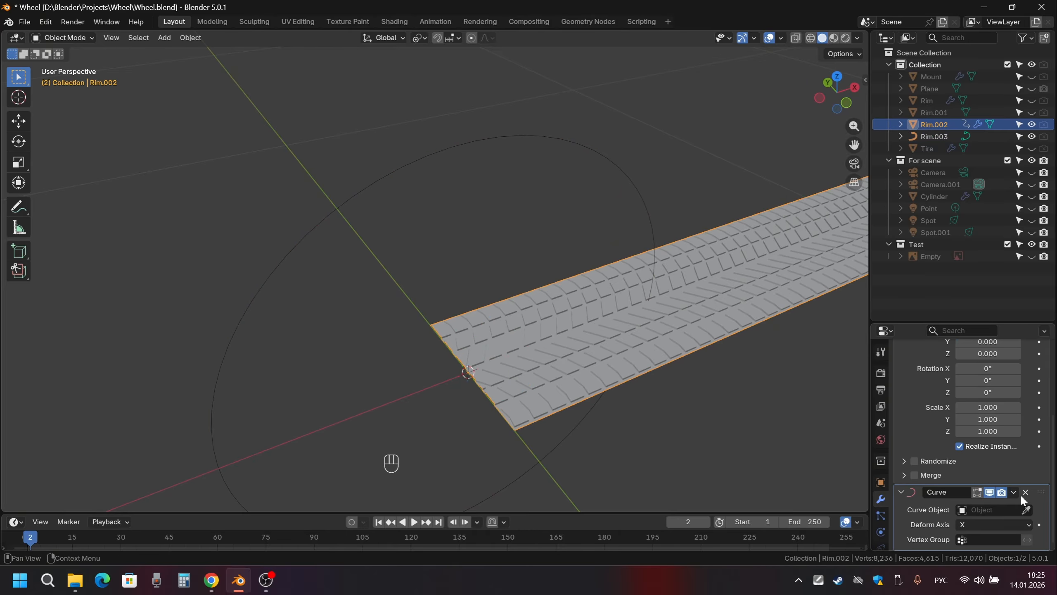
pyautogui.click(598, 149)
pyautogui.moveTo(537, 292); pyautogui.dragTo(567, 246, button='middle')
pyautogui.scroll(-2, 569, 246)
# - Set the tread strip's Array count to 72
pyautogui.scroll(3, 983, 442)
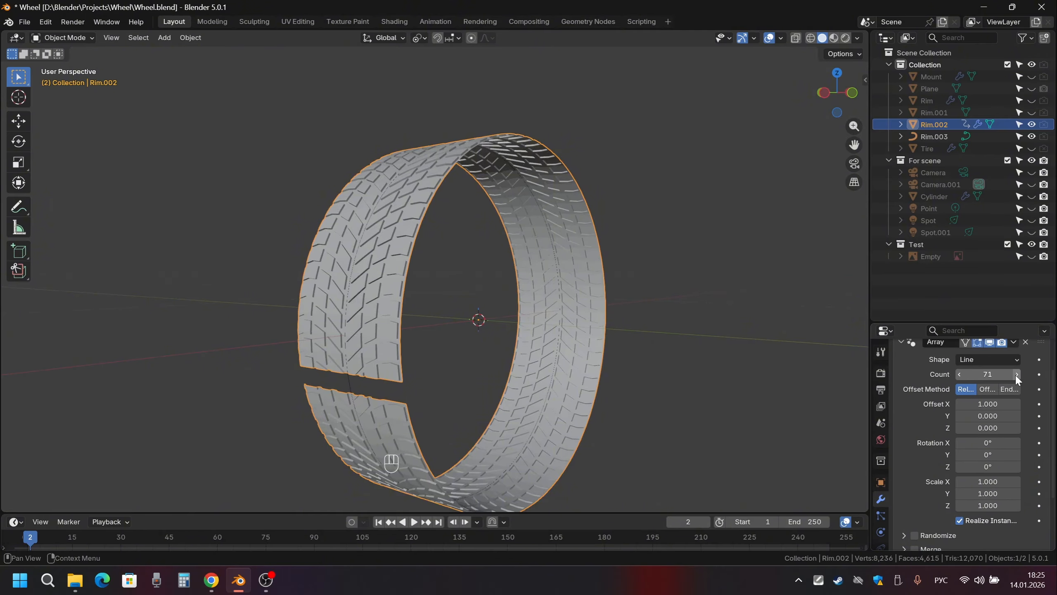
pyautogui.click(1017, 374)
pyautogui.moveTo(658, 342); pyautogui.dragTo(642, 361, button='middle')
pyautogui.scroll(2, 642, 380)
# - Remove the Curve modifier from the tread strip and delete the circular curve object Rim.003
pyautogui.scroll(-3, 1043, 354)
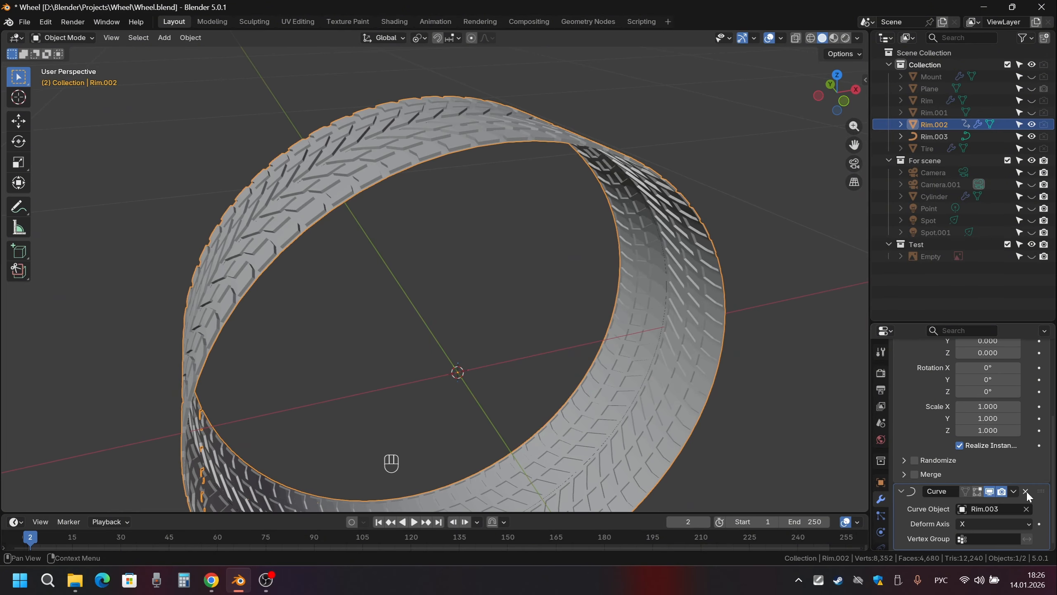
pyautogui.click(1024, 489)
pyautogui.click(656, 212)
pyautogui.press('x')
pyautogui.click(656, 212)
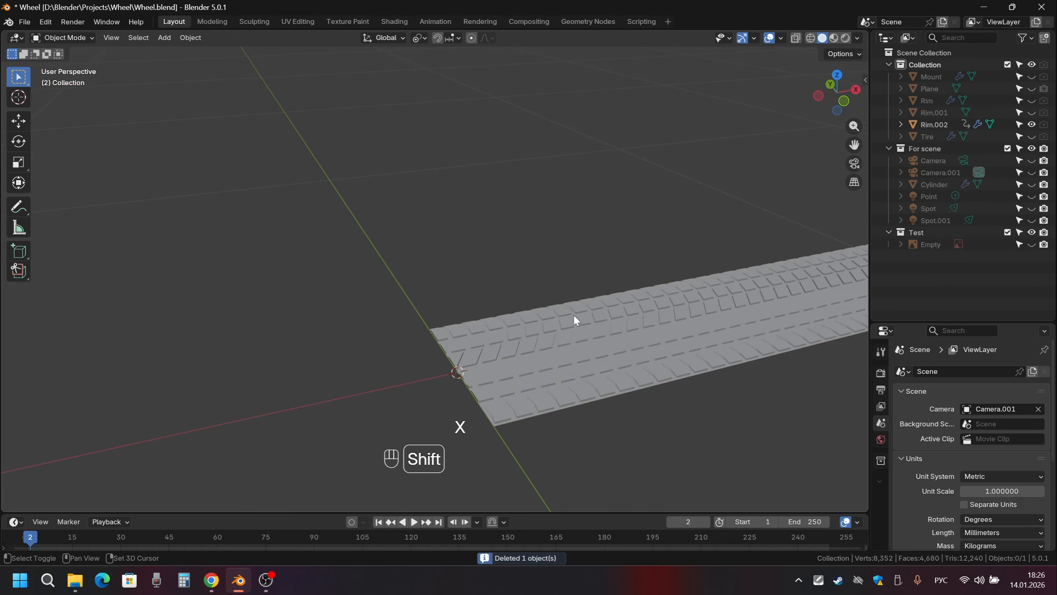
# - Add a Simple Deform modifier to the arrayed tread strip Rim.002
pyautogui.keyDown('shift'); pyautogui.moveTo(573, 313); pyautogui.dragTo(591, 267, button='middle'); pyautogui.keyUp('shift')
pyautogui.click(592, 267)
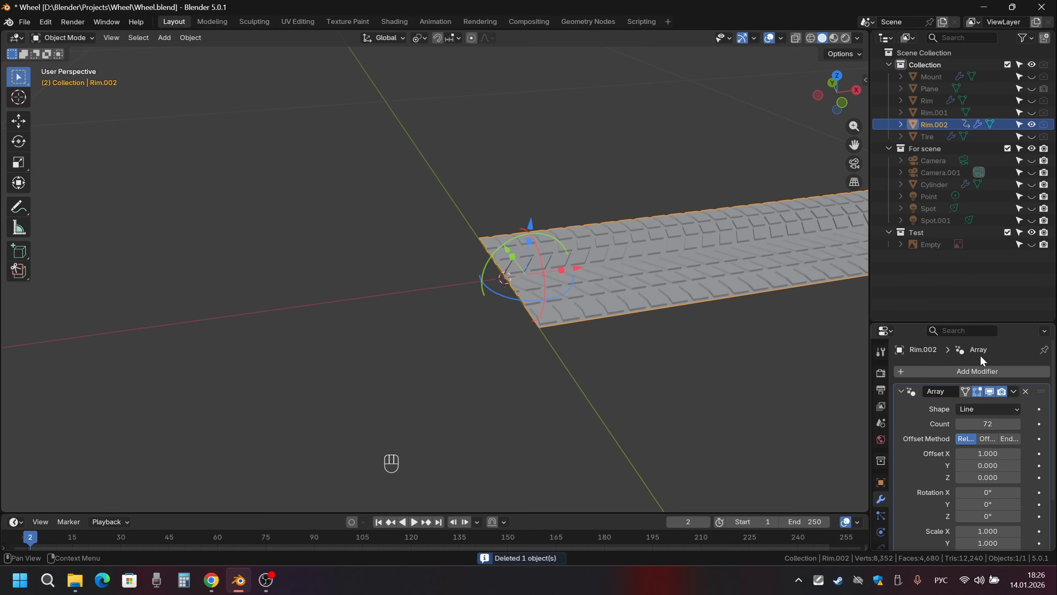
pyautogui.click(980, 369)
pyautogui.moveTo(981, 369)
pyautogui.click(832, 297)
pyautogui.keyDown('shift'); pyautogui.moveTo(783, 381); pyautogui.dragTo(709, 356, button='middle'); pyautogui.keyUp('shift')
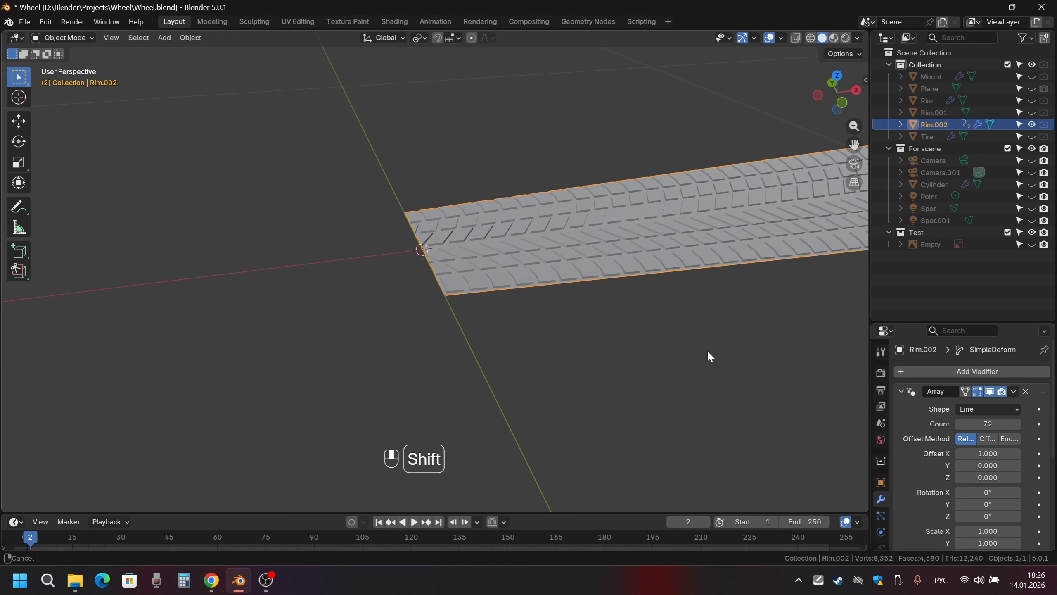
# - Set the tread strip's Simple Deform modifier to Bend about the Z axis with an angle of -360°
pyautogui.click(901, 391)
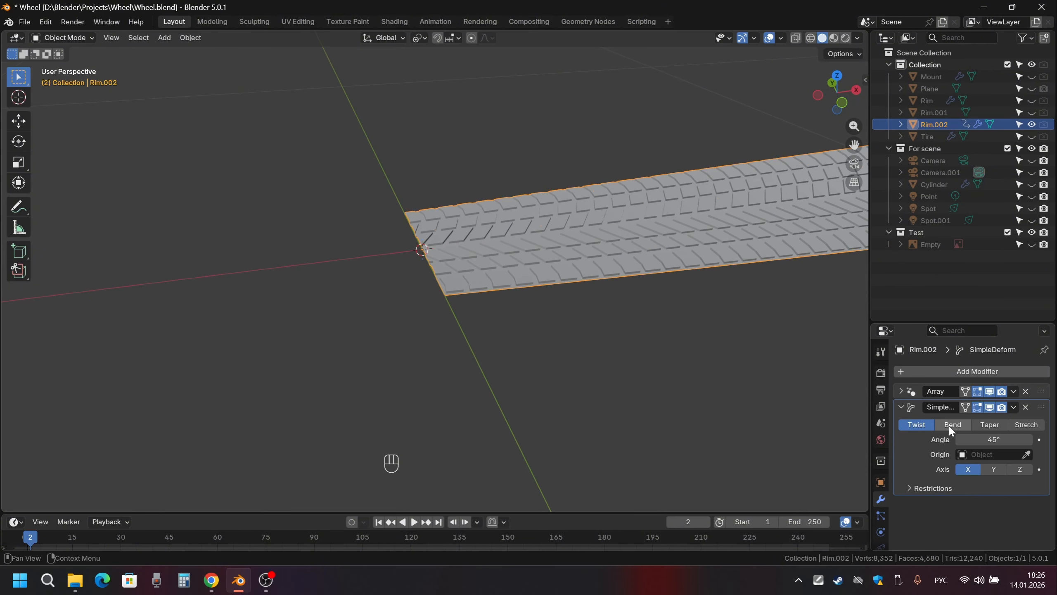
pyautogui.click(1020, 465)
pyautogui.click(999, 424)
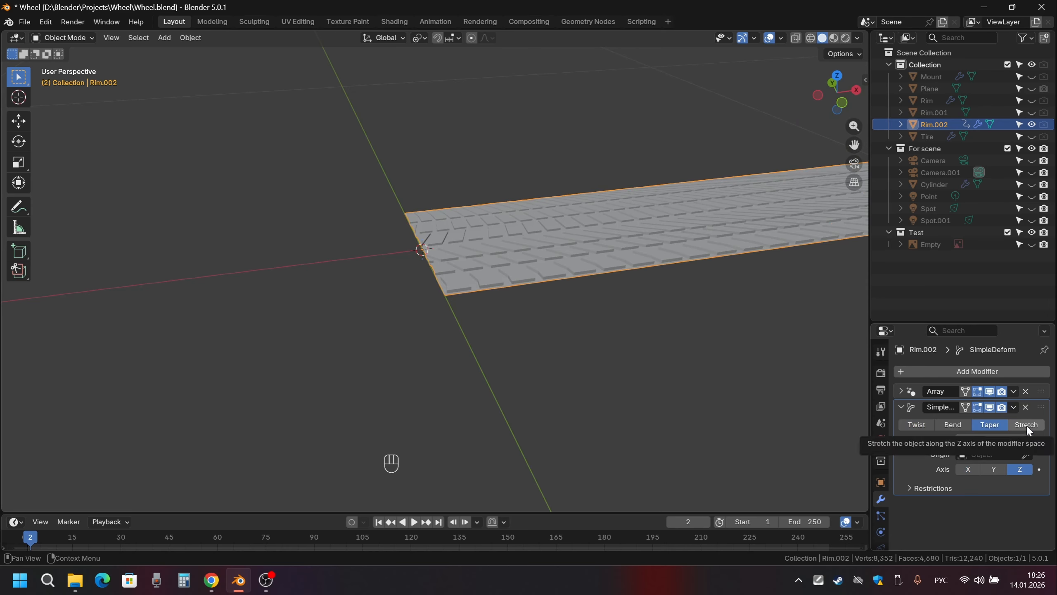
pyautogui.click(954, 424)
pyautogui.keyDown('shift'); pyautogui.moveTo(766, 403); pyautogui.dragTo(688, 442, button='middle'); pyautogui.keyUp('shift')
pyautogui.click(992, 441)
pyautogui.write('-36')
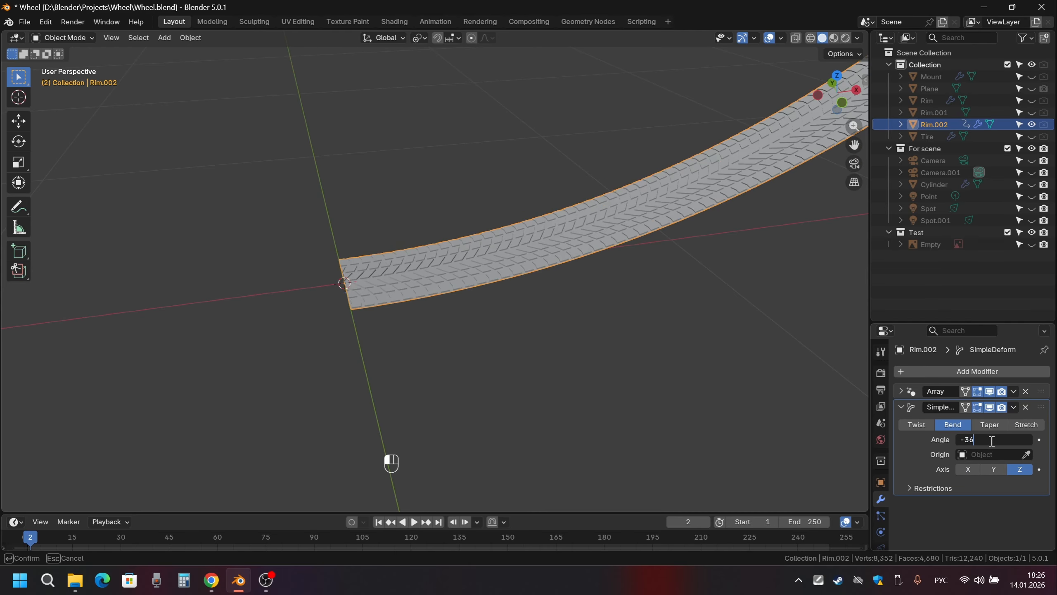
pyautogui.write('0')
pyautogui.press('Return')
pyautogui.keyDown('shift'); pyautogui.moveTo(411, 395); pyautogui.dragTo(470, 235, button='middle'); pyautogui.keyUp('shift')
pyautogui.scroll(-3, 436, 290)
pyautogui.moveTo(470, 235); pyautogui.dragTo(447, 273, button='middle')
pyautogui.keyDown('shift'); pyautogui.moveTo(447, 273); pyautogui.dragTo(521, 224, button='middle'); pyautogui.keyUp('shift')
pyautogui.scroll(-4, 569, 219)
pyautogui.scroll(5, 527, 202)
# - Apply the Array modifier and the Simple Deform modifier on the tread ring Rim.002
pyautogui.press('Tab')
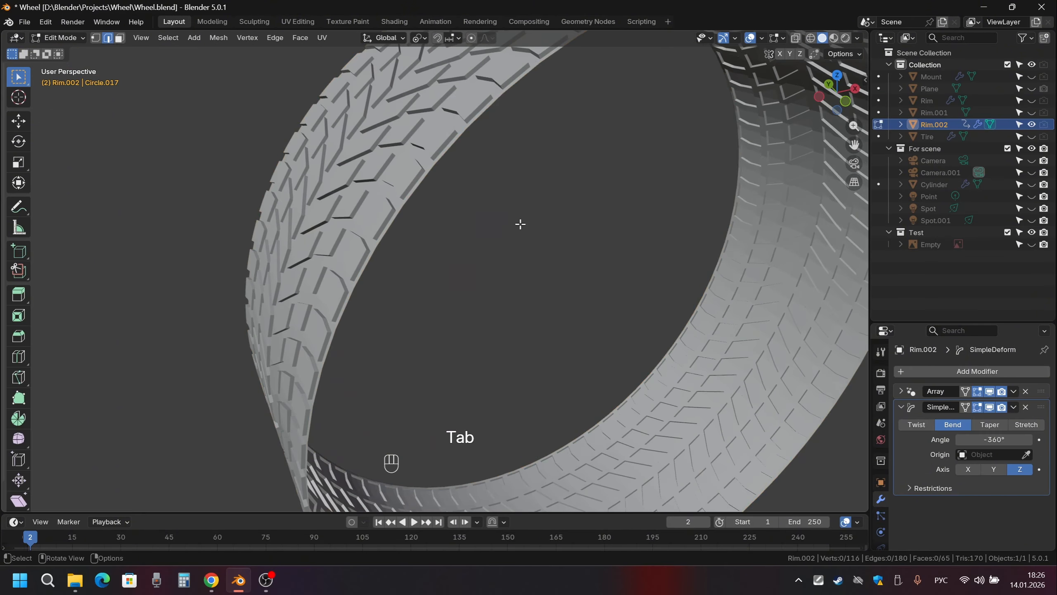
pyautogui.scroll(-5, 461, 337)
pyautogui.moveTo(457, 322); pyautogui.dragTo(751, 400, button='middle')
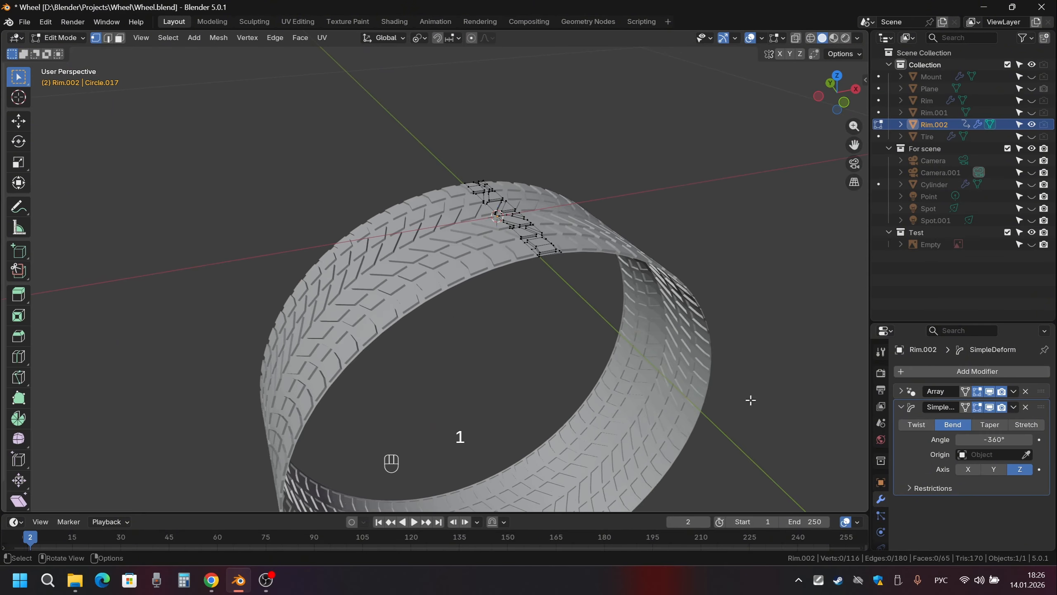
pyautogui.click(901, 391)
pyautogui.click(1013, 390)
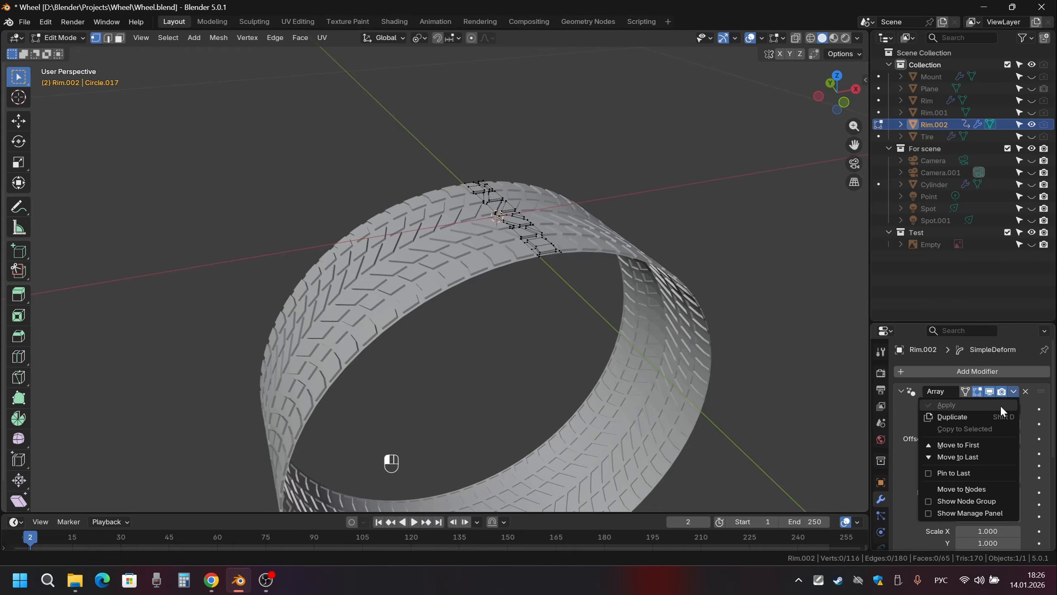
pyautogui.press('Tab')
pyautogui.click(1013, 391)
pyautogui.click(992, 405)
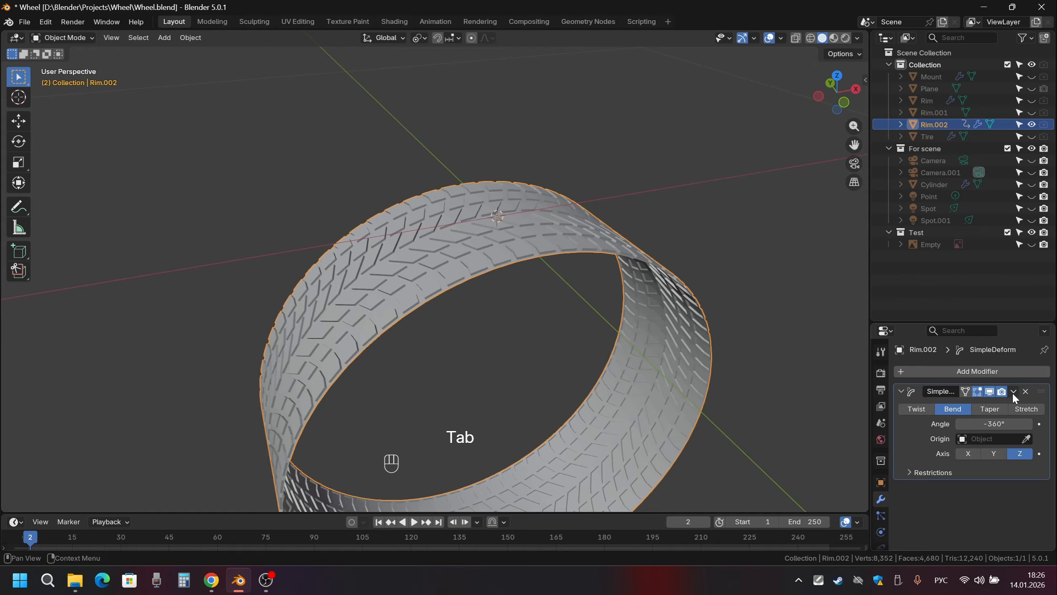
pyautogui.click(1014, 392)
pyautogui.click(1001, 404)
# - Select all of the tread ring's vertices, merge them by distance and clear the selection
pyautogui.press('Tab')
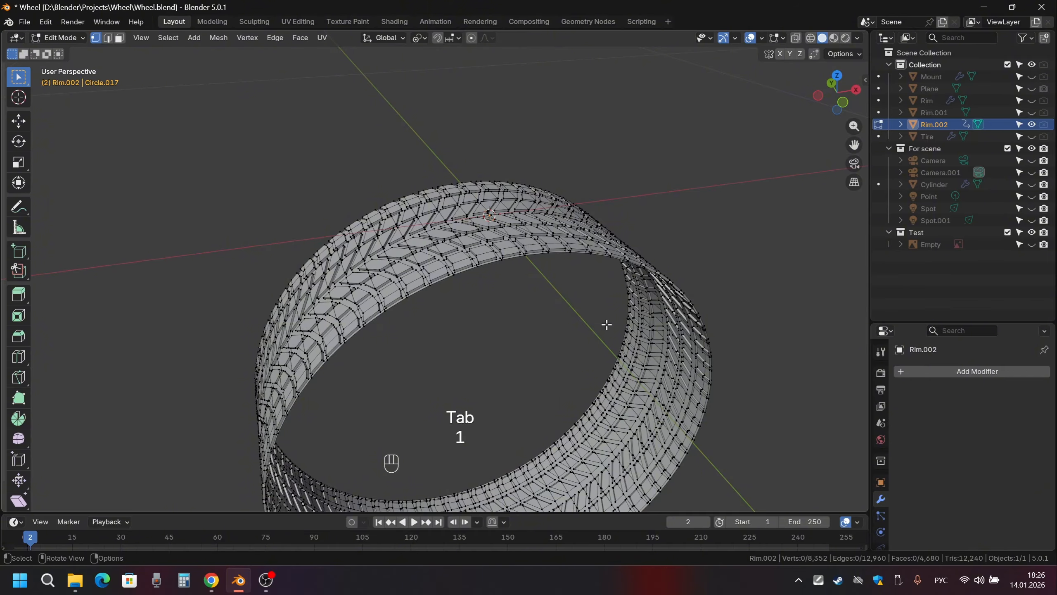
pyautogui.press('a')
pyautogui.press('q')
pyautogui.moveTo(606, 325)
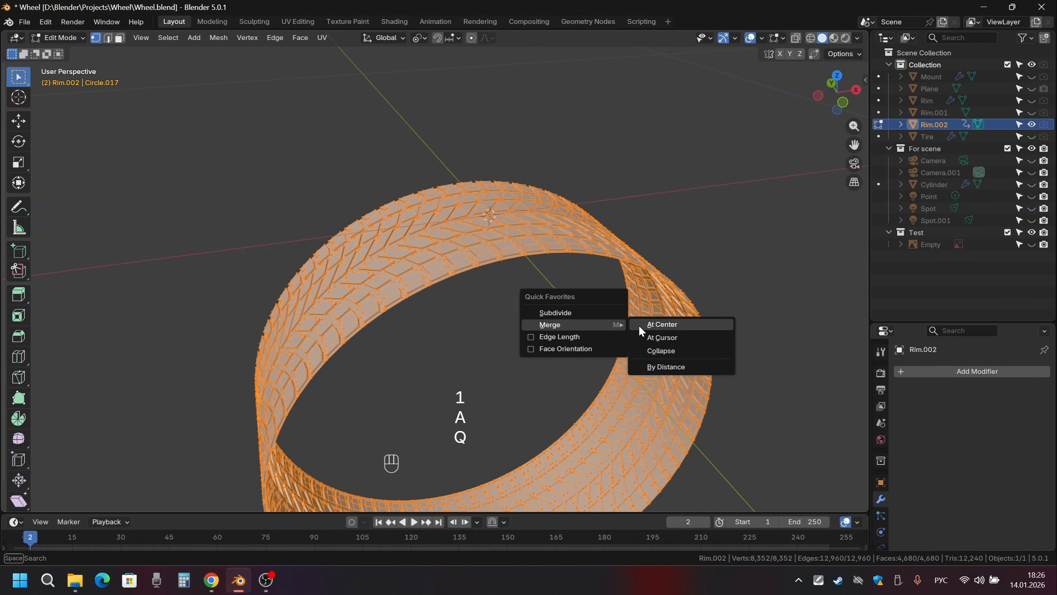
pyautogui.click(667, 367)
pyautogui.scroll(5, 626, 362)
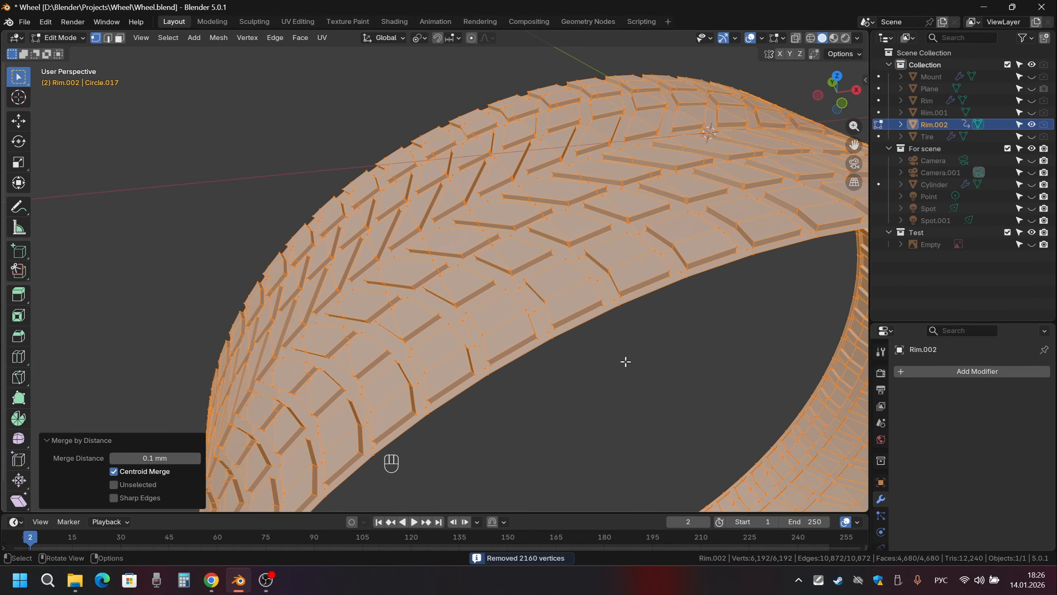
pyautogui.click(626, 361)
pyautogui.scroll(-5, 641, 350)
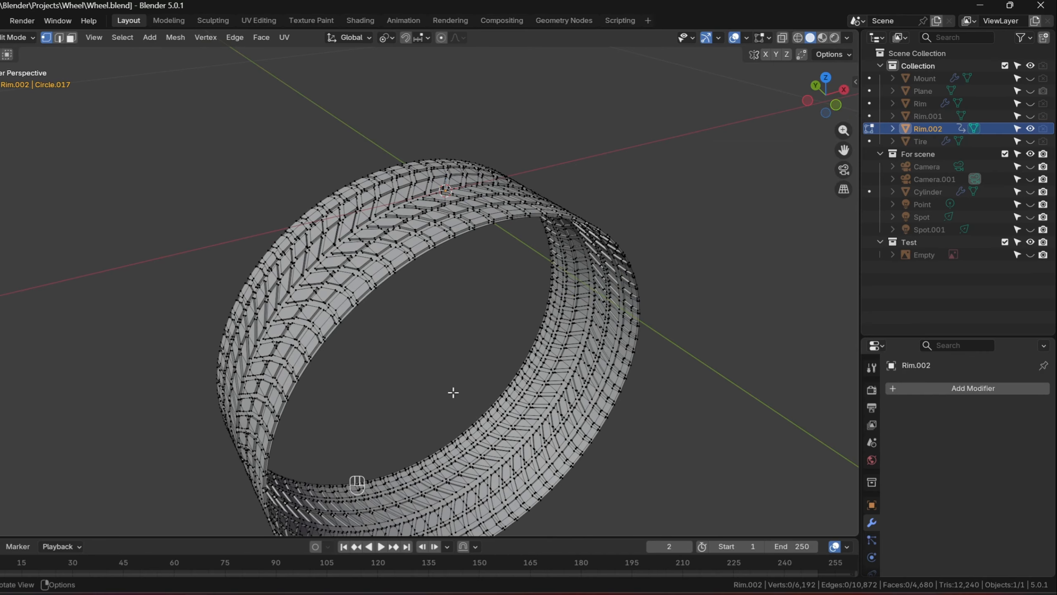
# - Join the opposite upper and lower vertices at X zero on the ring's front side with an edge
pyautogui.press('KP_1')
pyautogui.press('KP_7')
pyautogui.press('z')
pyautogui.scroll(5, 512, 383)
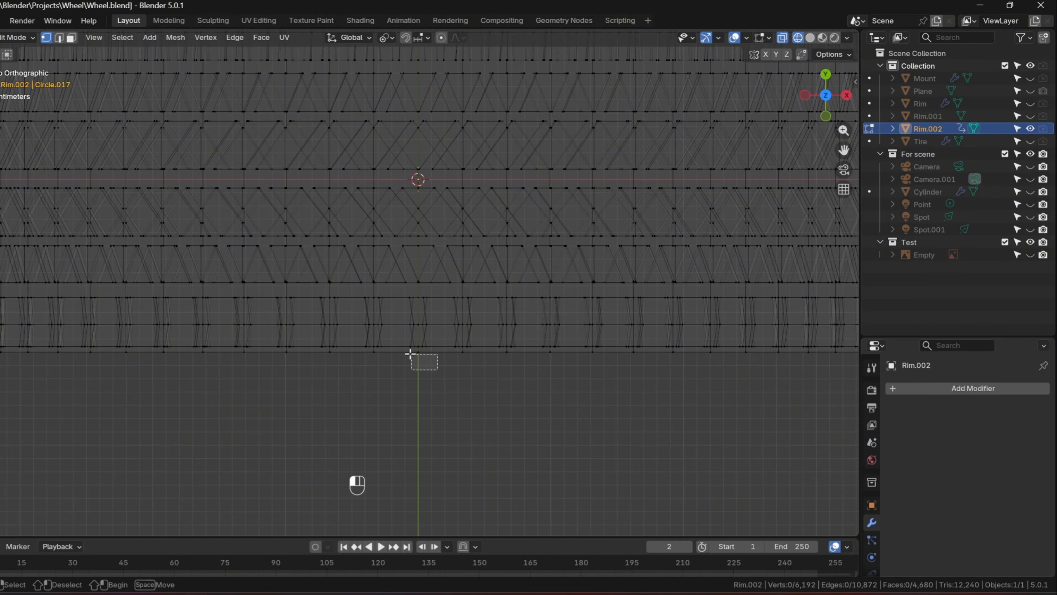
pyautogui.moveTo(408, 348); pyautogui.dragTo(408, 350)
pyautogui.moveTo(409, 350); pyautogui.dragTo(485, 401, button='middle')
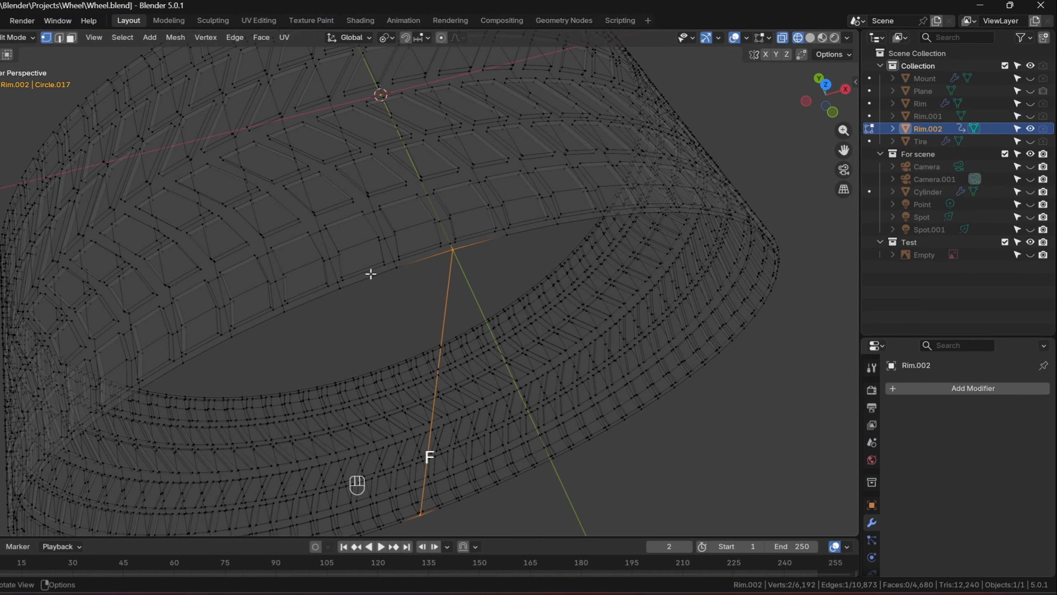
pyautogui.moveTo(370, 273); pyautogui.dragTo(384, 333, button='middle')
# - Join the matching upper and lower vertices on the ring's rear side with a second spanning edge
pyautogui.press('KP_7')
pyautogui.keyDown('shift'); pyautogui.moveTo(468, 343); pyautogui.dragTo(569, 448, button='middle'); pyautogui.keyUp('shift')
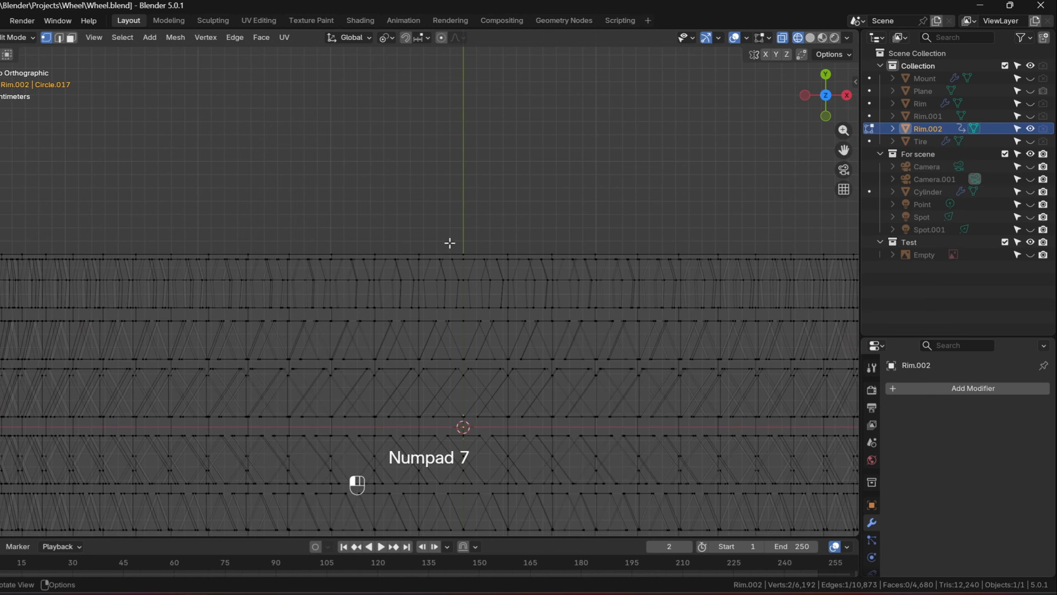
pyautogui.press('f')
pyautogui.moveTo(485, 259); pyautogui.dragTo(430, 326, button='middle')
# - Subdivide both spanning edges across the ring once and connect their two midpoints with an edge
pyautogui.press('2')
pyautogui.keyDown('shift'); pyautogui.moveTo(476, 355); pyautogui.dragTo(488, 290, button='middle'); pyautogui.keyUp('shift')
pyautogui.press('q')
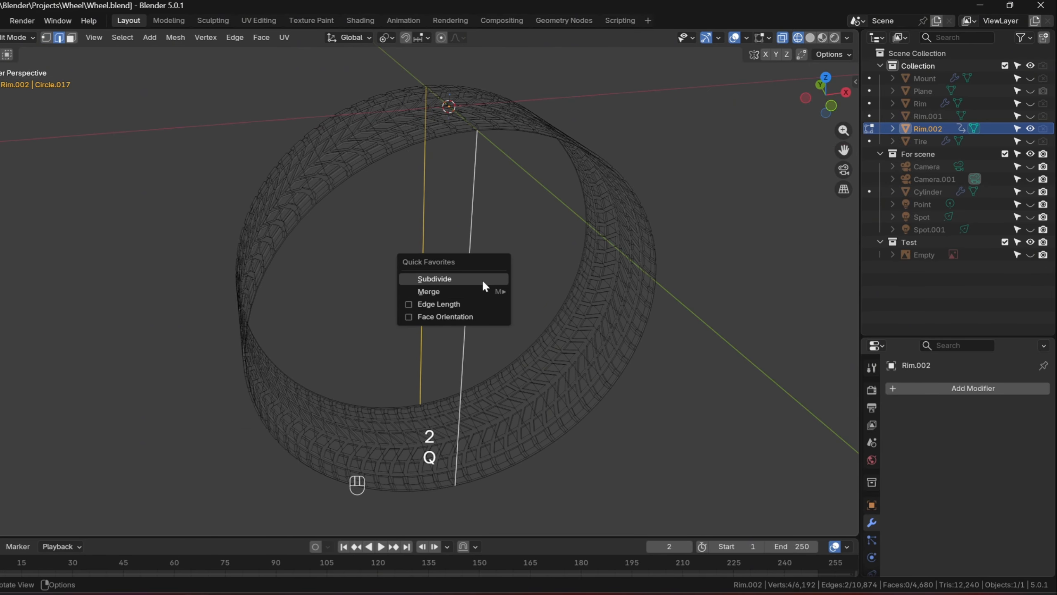
pyautogui.click(483, 278)
pyautogui.press('1')
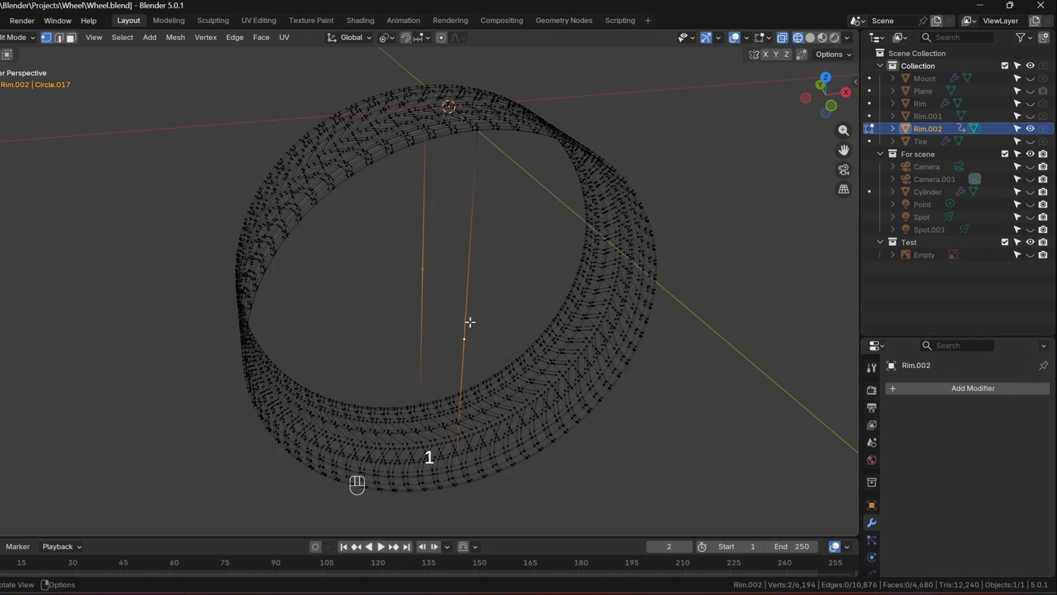
pyautogui.moveTo(468, 324); pyautogui.dragTo(527, 323, button='middle')
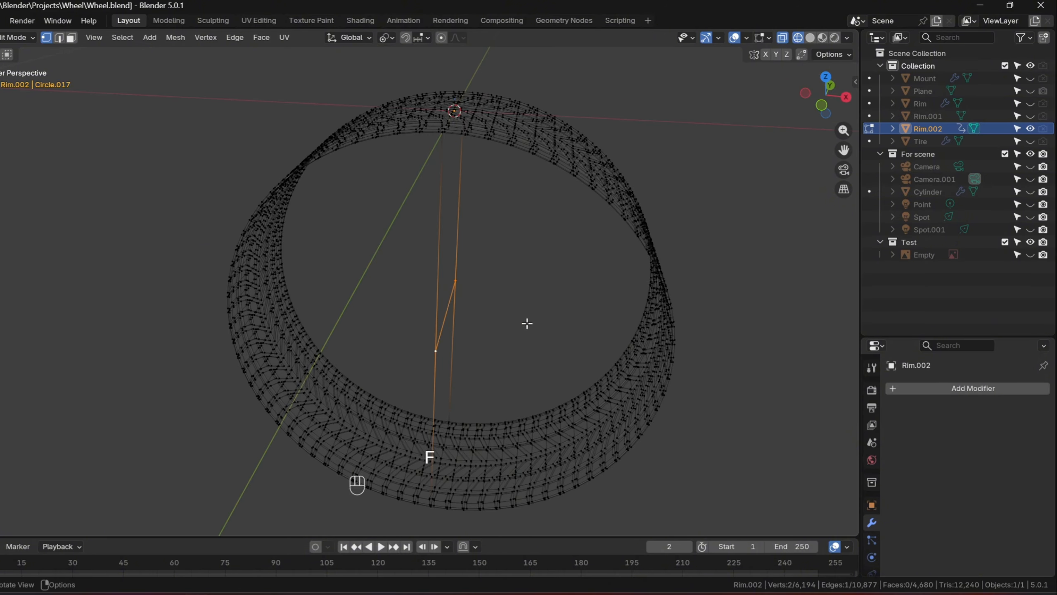
# - Select the edge between the two midpoints and snap the 3D cursor to it
pyautogui.press('2')
pyautogui.click(467, 317)
pyautogui.moveTo(460, 328); pyautogui.dragTo(521, 314, button='middle')
pyautogui.press('q')
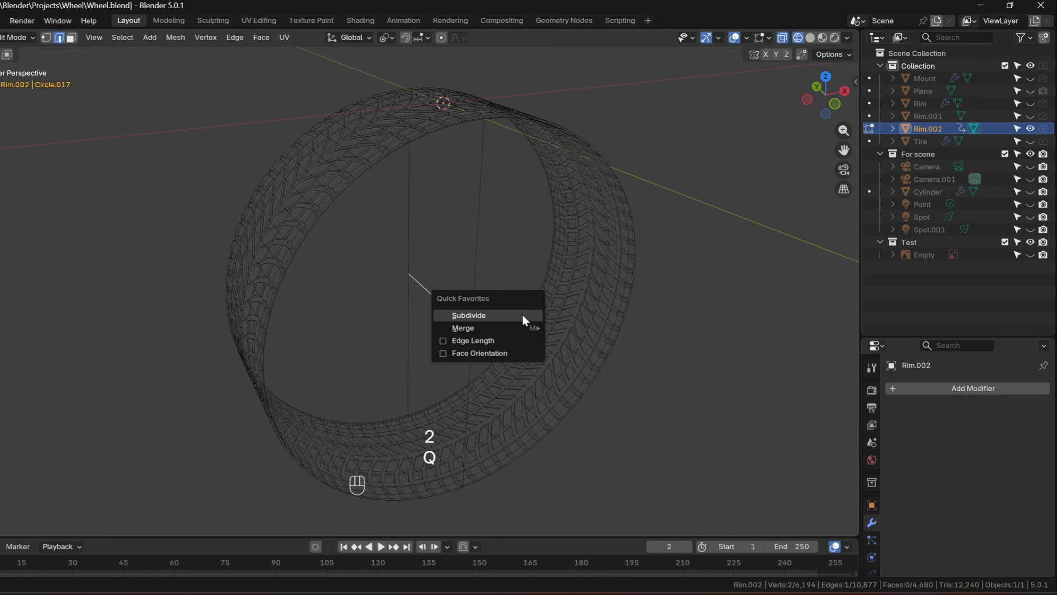
pyautogui.hotkey('shift', 's')
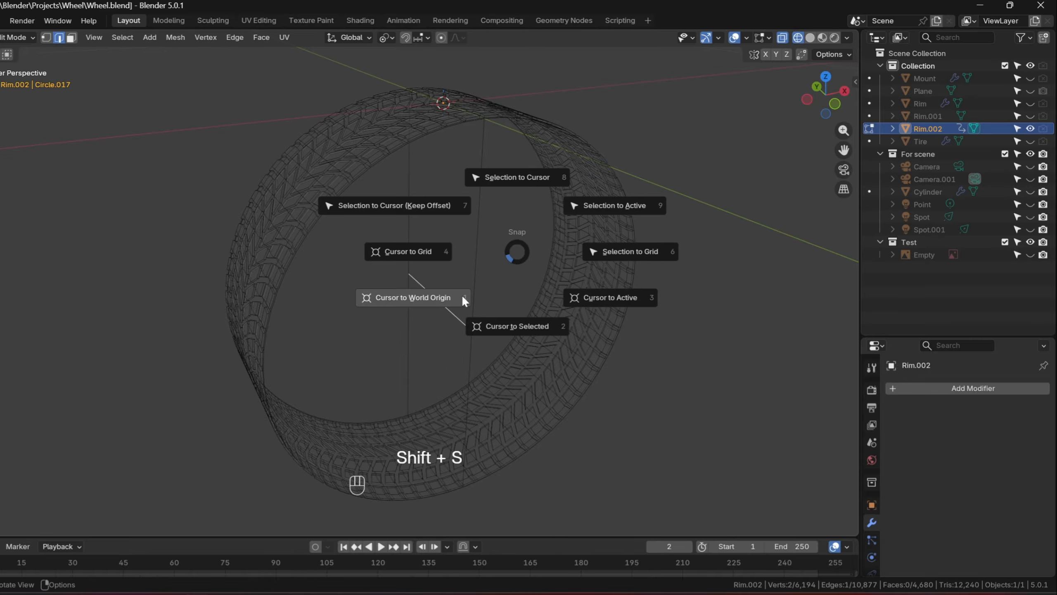
pyautogui.click(518, 309)
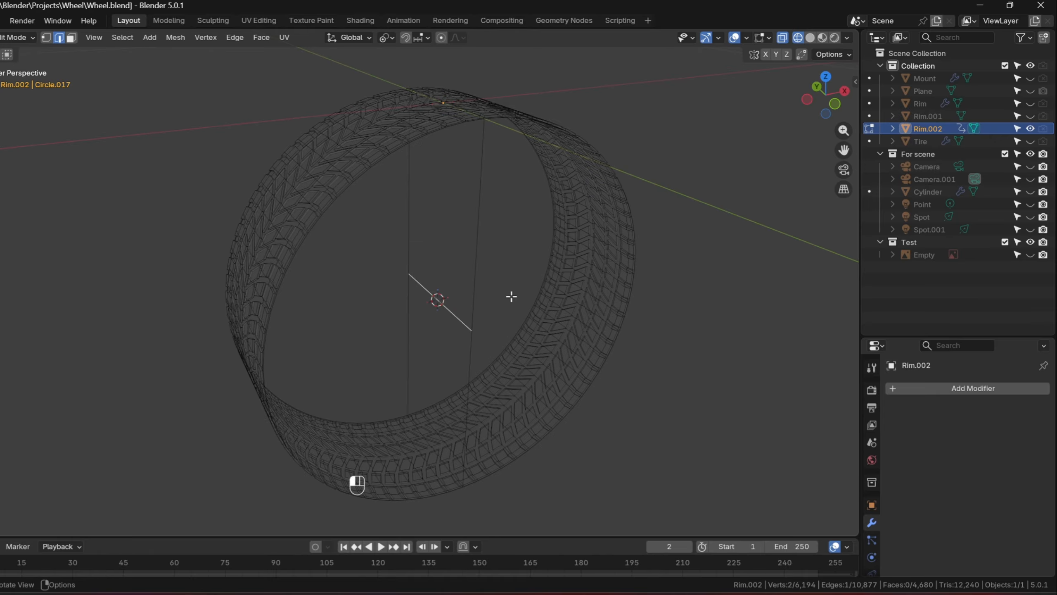
# - Set the tread ring's origin to the 3D cursor in Object Mode and deselect the ring
pyautogui.press('Tab')
pyautogui.rightClick(509, 294)
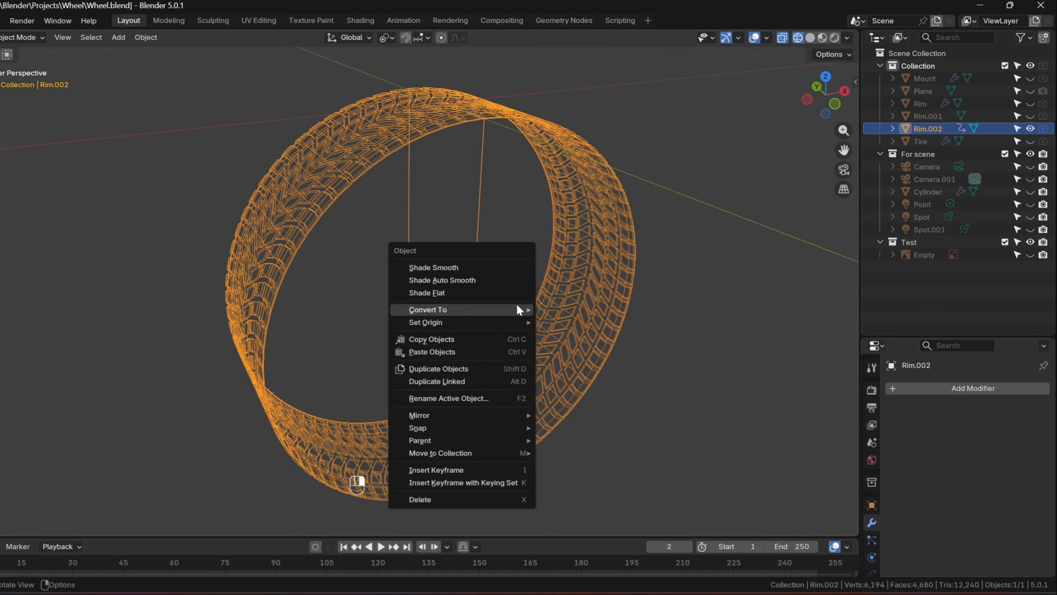
pyautogui.moveTo(508, 314)
pyautogui.click(595, 350)
pyautogui.click(673, 326)
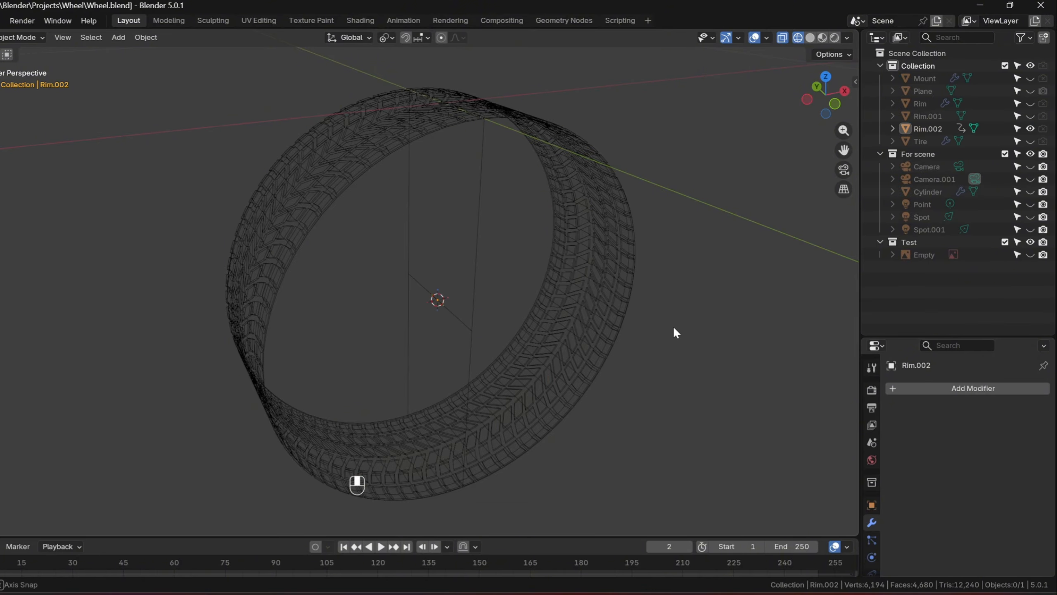
# - Return the 3D cursor to the world origin and snap the tread ring Rim.002 to it
pyautogui.moveTo(673, 325); pyautogui.dragTo(620, 348, button='middle')
pyautogui.hotkey('shift', 's')
pyautogui.click(507, 359)
pyautogui.scroll(-3, 485, 309)
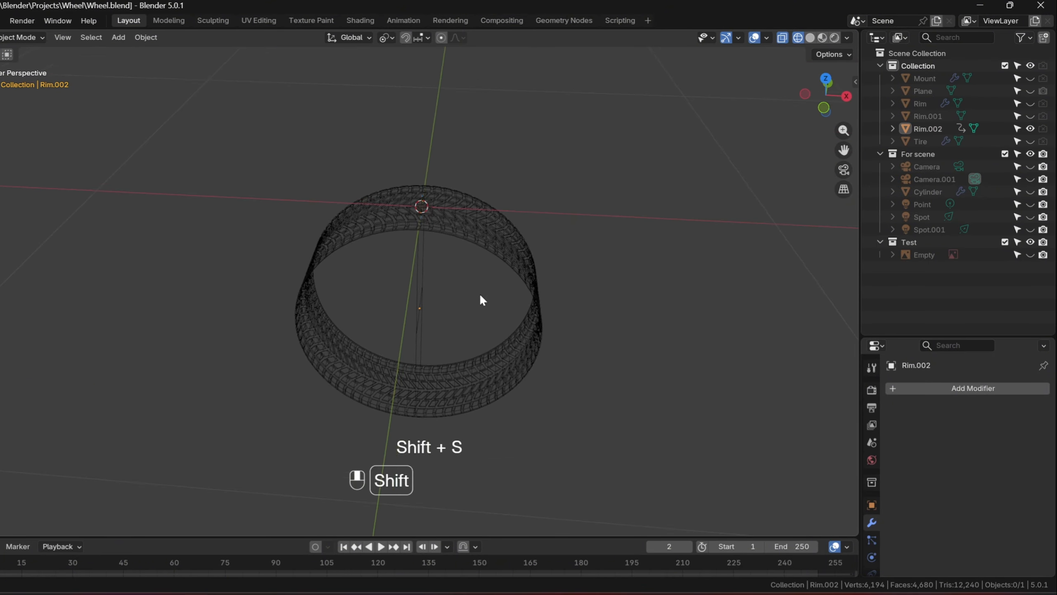
pyautogui.keyDown('shift'); pyautogui.moveTo(479, 293); pyautogui.dragTo(461, 319, button='middle'); pyautogui.keyUp('shift')
pyautogui.moveTo(461, 319); pyautogui.dragTo(481, 294, button='middle')
pyautogui.click(481, 294)
pyautogui.press('z')
pyautogui.click(550, 302)
pyautogui.hotkey('shift', 's')
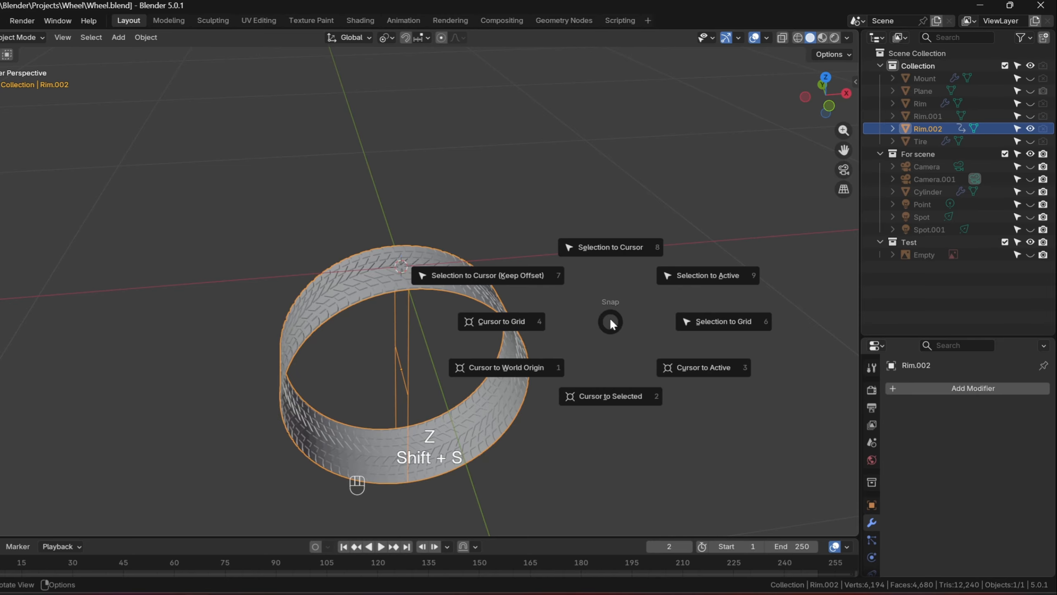
pyautogui.click(624, 248)
pyautogui.moveTo(624, 248); pyautogui.dragTo(531, 349, button='middle')
pyautogui.scroll(3, 566, 342)
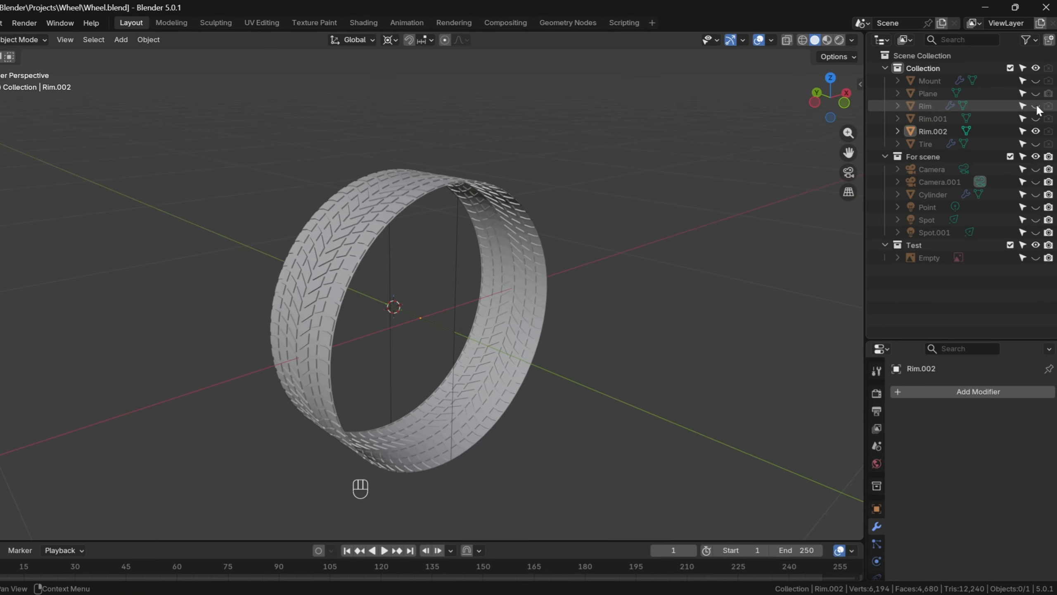
# - Unhide the Rim object and snap the tread ring to the 3D cursor at the middle of the rim's width
pyautogui.click(527, 330)
pyautogui.hotkey('shift', 's')
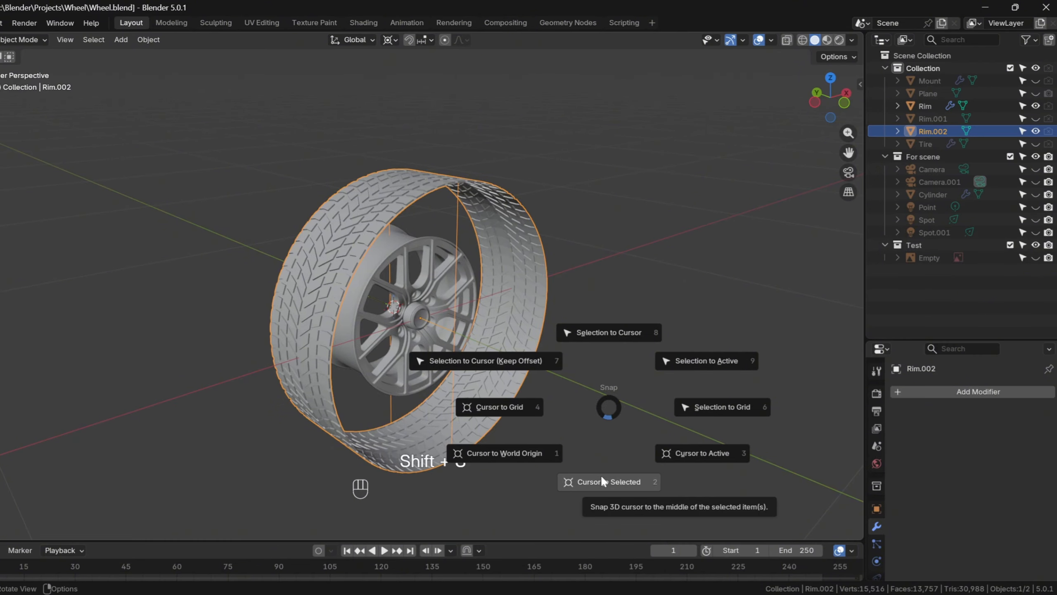
pyautogui.click(589, 333)
pyautogui.moveTo(589, 334); pyautogui.dragTo(374, 433, button='middle')
pyautogui.press('z')
pyautogui.press('KP_7')
pyautogui.click(532, 386)
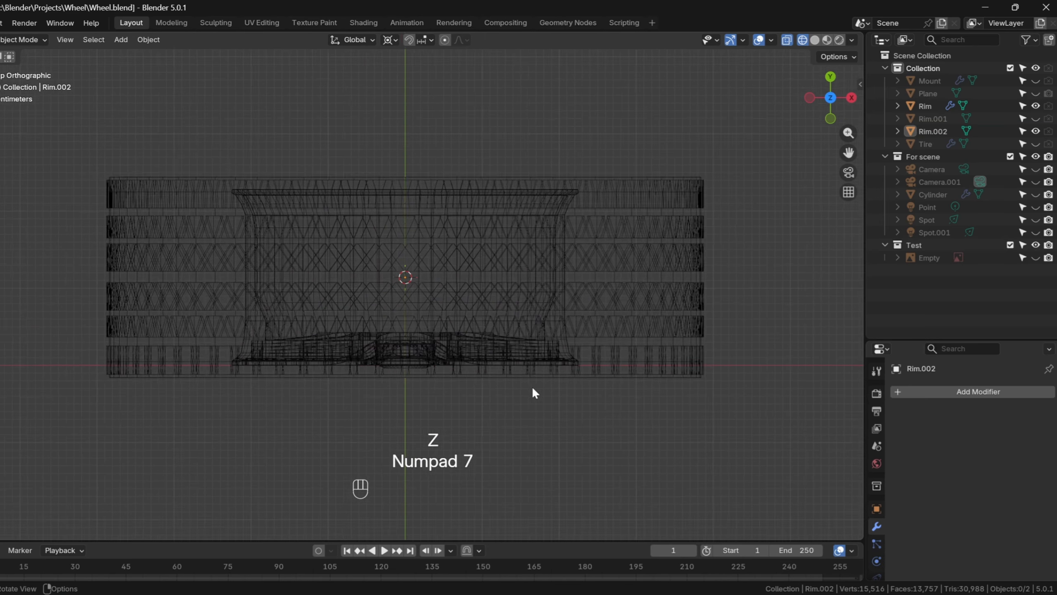
pyautogui.press('z')
pyautogui.moveTo(542, 401); pyautogui.dragTo(406, 285, button='middle')
# - Delete the helper edges that span the inside of the tread ring Rim.002
pyautogui.click(519, 334)
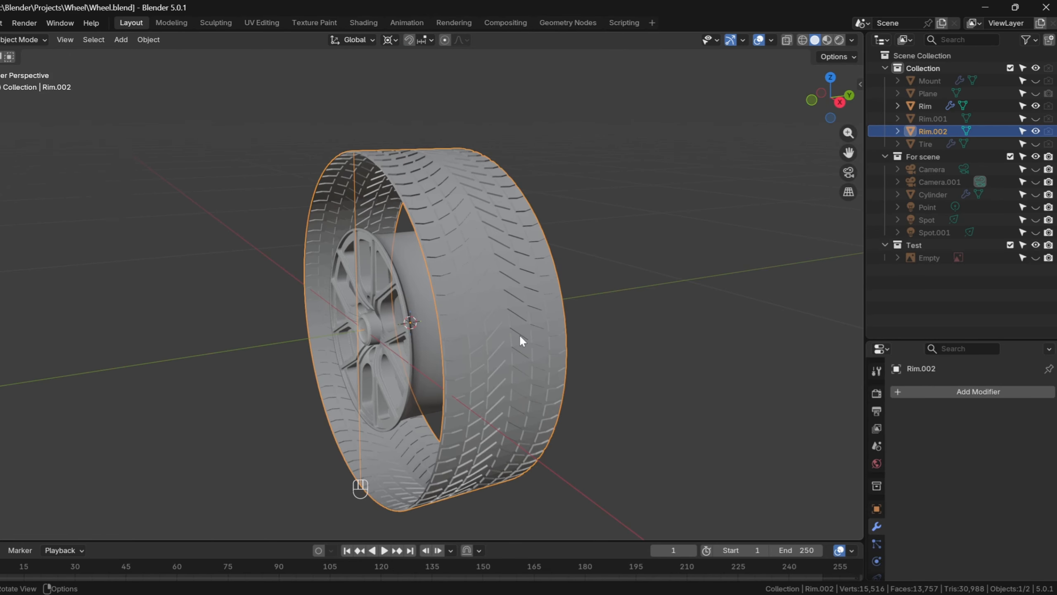
pyautogui.moveTo(518, 334); pyautogui.dragTo(534, 325, button='middle')
pyautogui.press('Tab')
pyautogui.press('2')
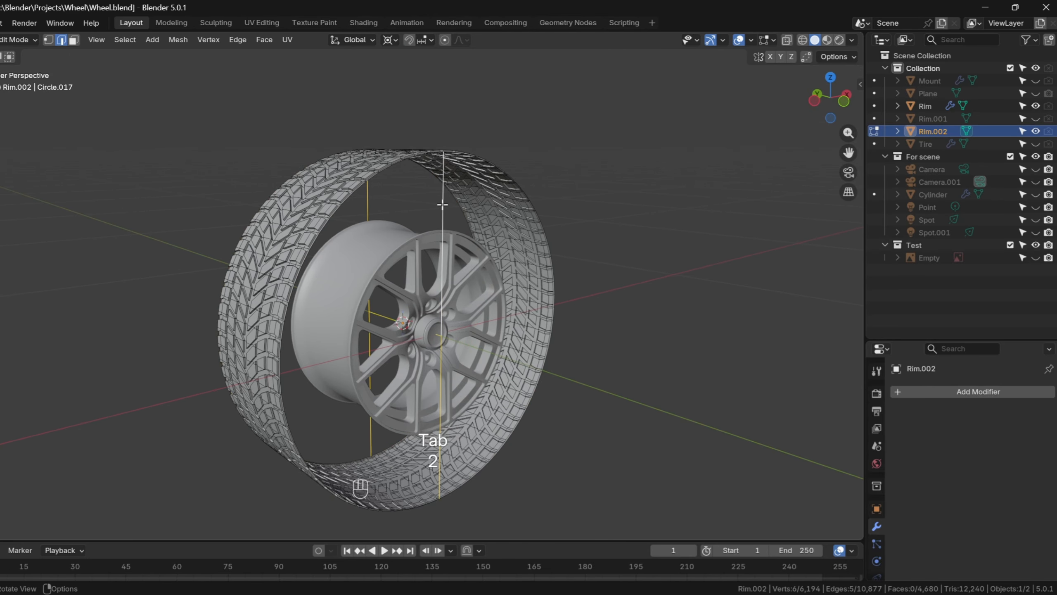
pyautogui.press('x')
pyautogui.click(442, 205)
# - Select the middle line of vertices in the outer tread row on the spoke side, along the ring's full height in wireframe side view
pyautogui.press('KP_3')
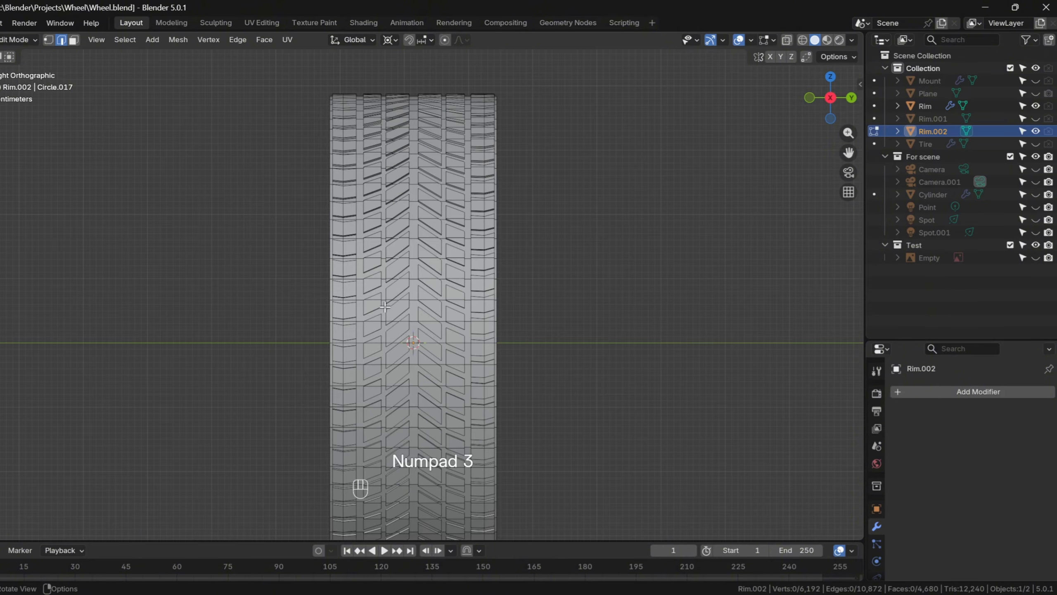
pyautogui.press('z')
pyautogui.click(377, 318)
pyautogui.scroll(-2, 497, 340)
pyautogui.keyDown('shift'); pyautogui.moveTo(472, 336); pyautogui.dragTo(478, 305, button='middle'); pyautogui.keyUp('shift')
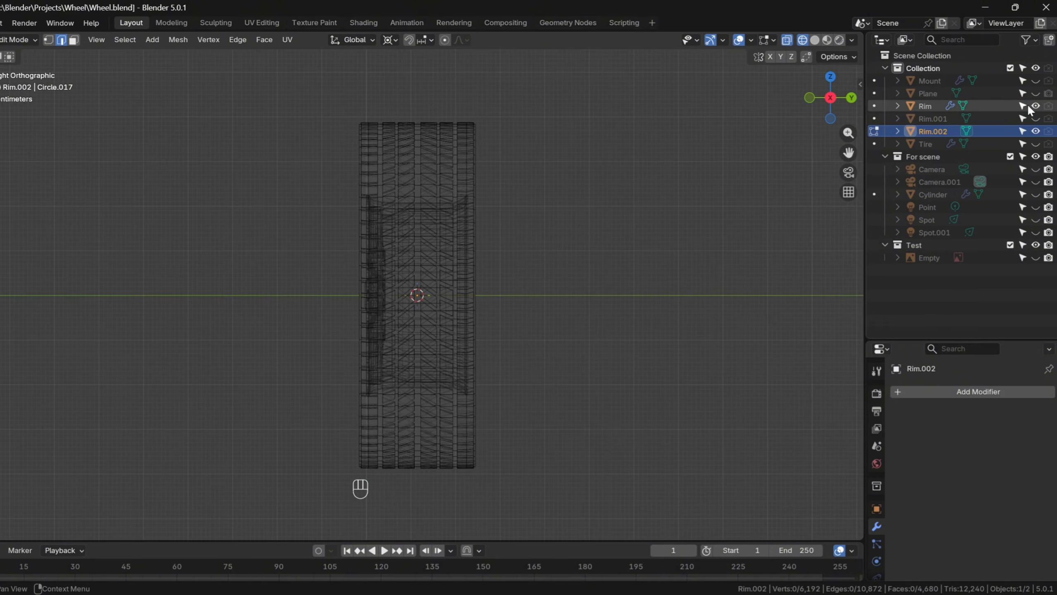
pyautogui.press('1')
pyautogui.scroll(2, 508, 188)
pyautogui.keyDown('shift'); pyautogui.moveTo(503, 195); pyautogui.dragTo(495, 288, button='middle'); pyautogui.keyUp('shift')
pyautogui.scroll(3, 458, 234)
pyautogui.keyDown('shift'); pyautogui.moveTo(391, 171); pyautogui.dragTo(433, 305, button='middle'); pyautogui.keyUp('shift')
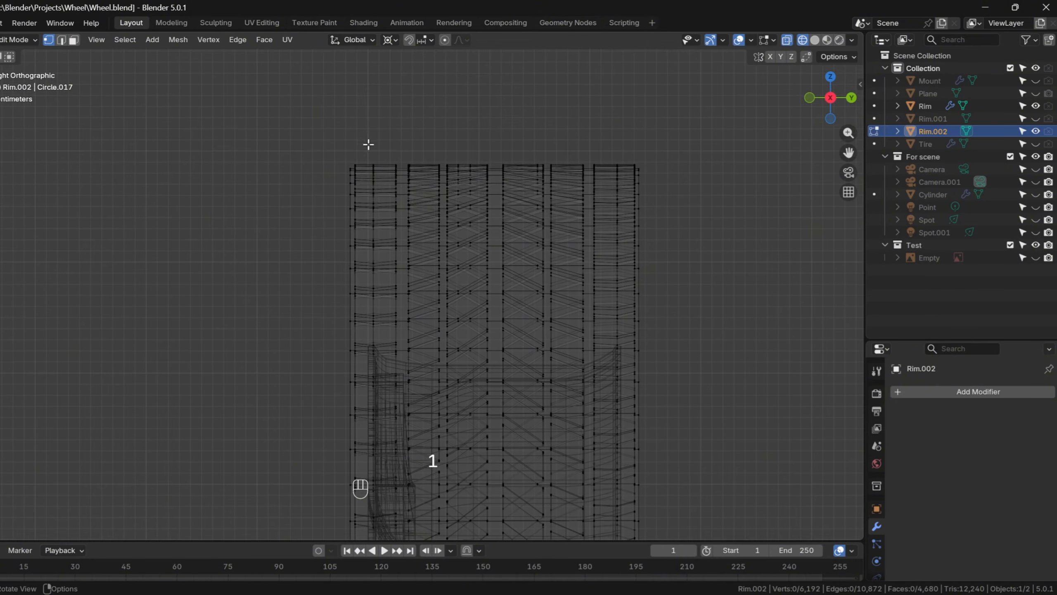
pyautogui.moveTo(365, 140); pyautogui.dragTo(398, 503)
pyautogui.keyDown('shift'); pyautogui.moveTo(387, 454); pyautogui.dragTo(401, 112, button='middle'); pyautogui.keyUp('shift')
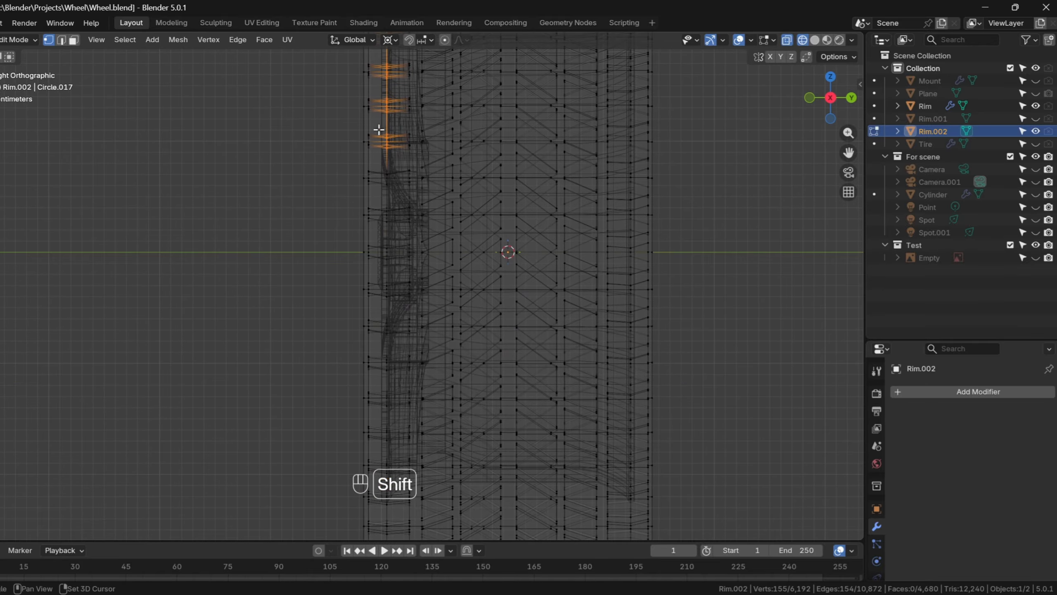
pyautogui.keyDown('shift'); pyautogui.moveTo(380, 130); pyautogui.dragTo(397, 439); pyautogui.keyUp('shift')
pyautogui.keyDown('shift'); pyautogui.moveTo(397, 439); pyautogui.dragTo(398, 107, button='middle'); pyautogui.keyUp('shift')
pyautogui.keyDown('shift'); pyautogui.moveTo(375, 75); pyautogui.dragTo(403, 354); pyautogui.keyUp('shift')
# - Add the middle vertex line of the outer tread row on the side opposite the spokes to the selection, along the ring's full height
pyautogui.keyDown('shift'); pyautogui.moveTo(495, 348); pyautogui.dragTo(391, 362, button='middle'); pyautogui.keyUp('shift')
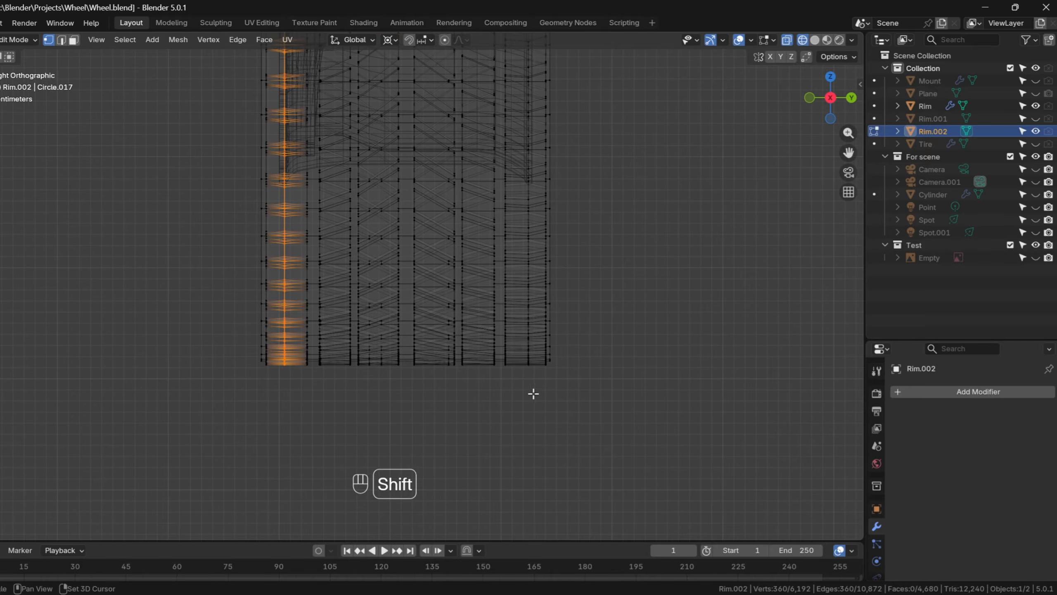
pyautogui.keyDown('shift'); pyautogui.moveTo(524, 93); pyautogui.dragTo(524, 94); pyautogui.keyUp('shift')
pyautogui.keyDown('shift'); pyautogui.moveTo(524, 94); pyautogui.dragTo(501, 389, button='middle'); pyautogui.keyUp('shift')
pyautogui.keyDown('shift'); pyautogui.moveTo(510, 180); pyautogui.dragTo(513, 370); pyautogui.keyUp('shift')
pyautogui.keyDown('shift'); pyautogui.moveTo(520, 118); pyautogui.dragTo(512, 442, button='middle'); pyautogui.keyUp('shift')
pyautogui.keyDown('shift'); pyautogui.moveTo(482, 105); pyautogui.dragTo(500, 426); pyautogui.keyUp('shift')
pyautogui.keyDown('shift'); pyautogui.moveTo(375, 475); pyautogui.dragTo(437, 361, button='middle'); pyautogui.keyUp('shift')
# - Set the pivot point to 3D Cursor and show the tread ring in solid shading
pyautogui.press('.')
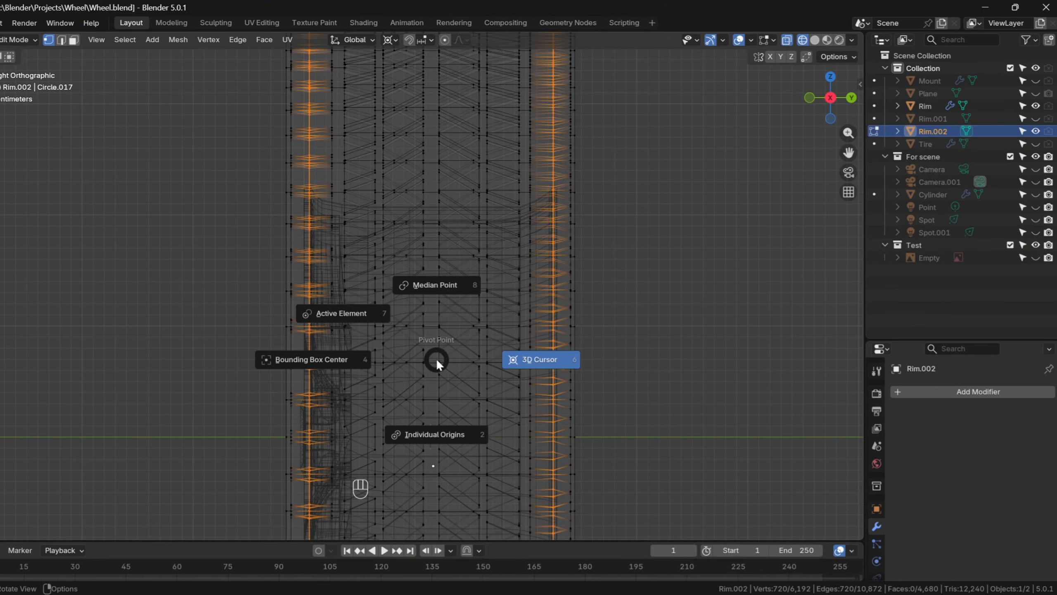
pyautogui.click(524, 359)
pyautogui.moveTo(524, 359); pyautogui.dragTo(482, 345, button='middle')
pyautogui.press('z')
pyautogui.click(582, 346)
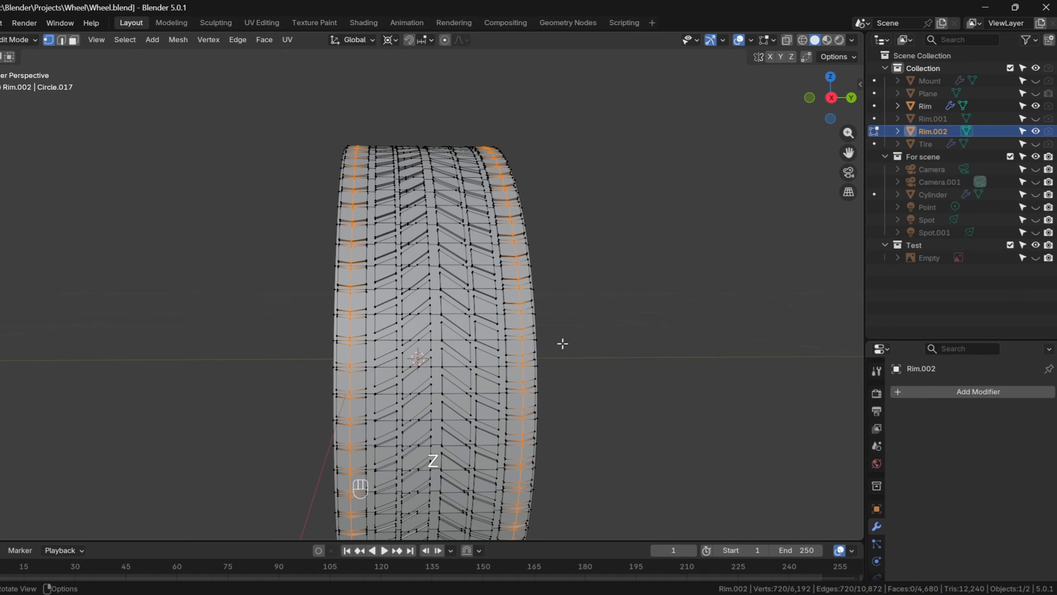
# - Scale the two selected tread lines inward to 0.984 and widen them along Y to 1.027
pyautogui.press('KP_3')
pyautogui.press('s')
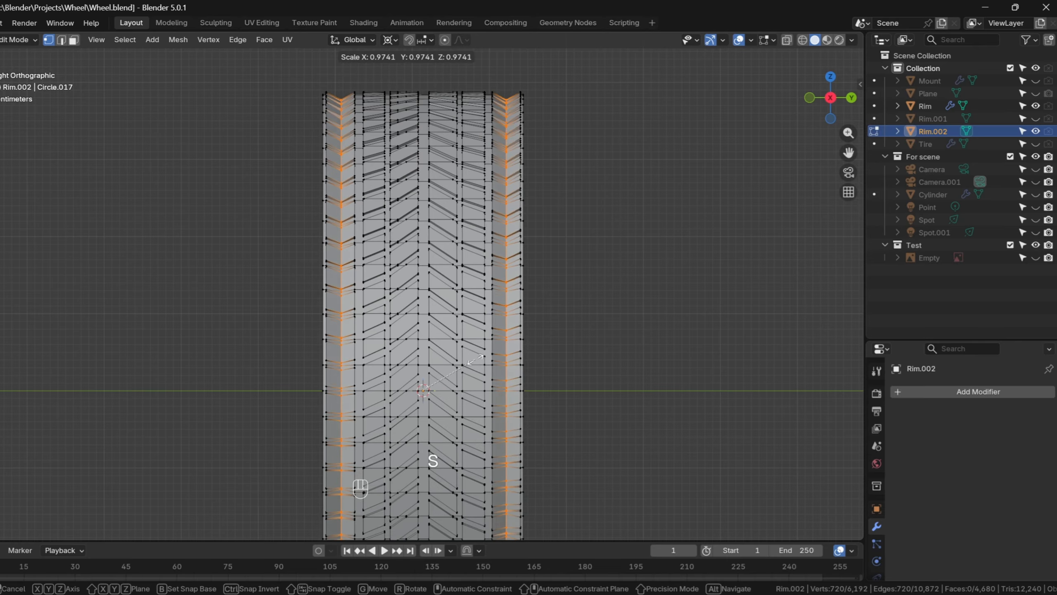
pyautogui.click(515, 380)
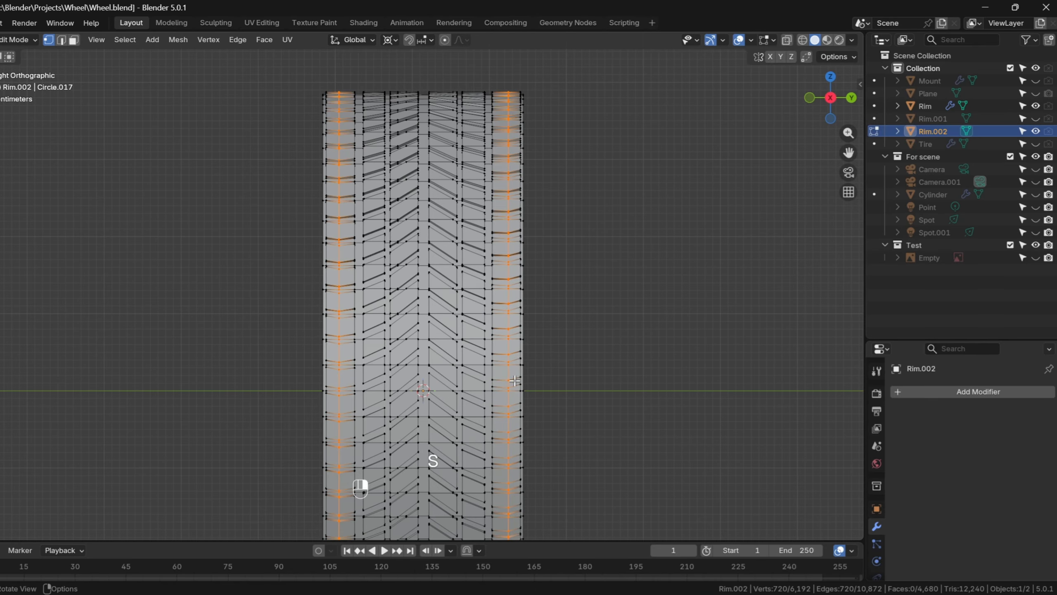
pyautogui.scroll(2, 515, 380)
pyautogui.press('s')
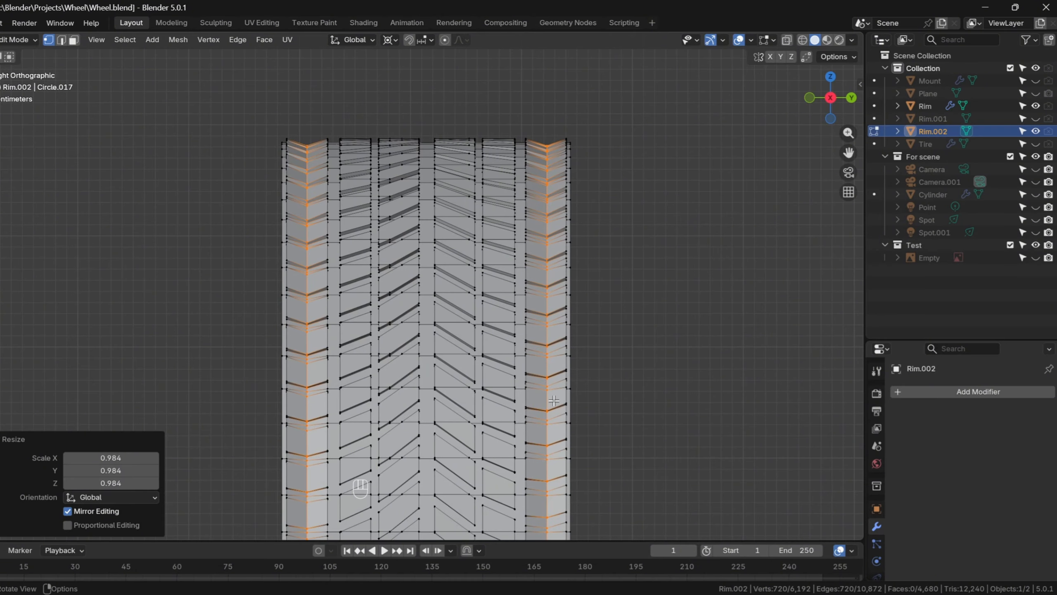
pyautogui.click(559, 397)
pyautogui.scroll(-3, 575, 396)
# - In wireframe side view, select the outer edge line of the tread blocks on the side opposite the spokes, along the full height
pyautogui.press('z')
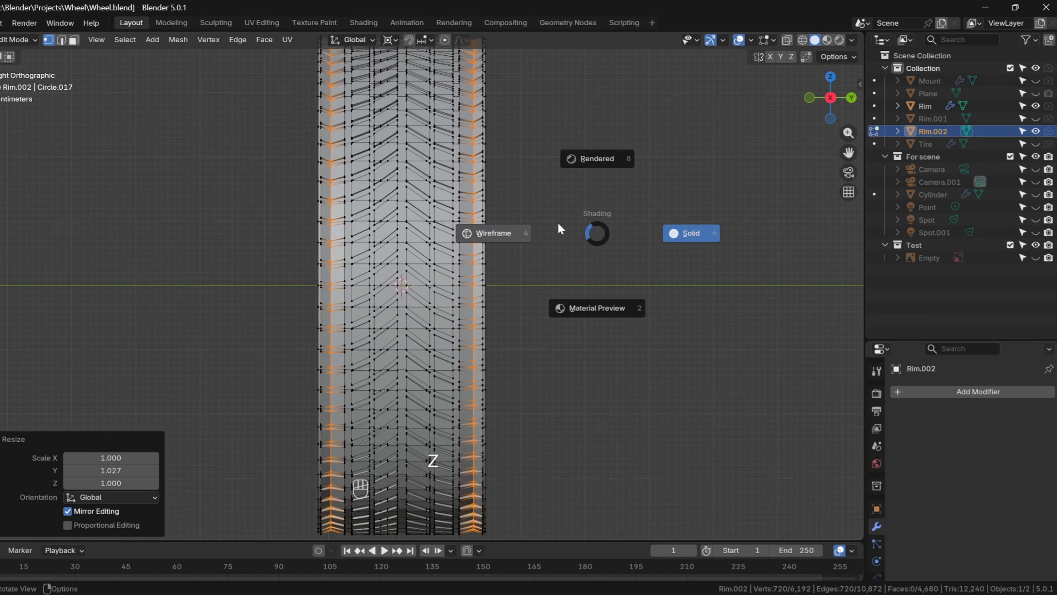
pyautogui.click(545, 222)
pyautogui.scroll(6, 466, 266)
pyautogui.moveTo(436, 172); pyautogui.dragTo(444, 471)
pyautogui.keyDown('shift'); pyautogui.moveTo(456, 495); pyautogui.dragTo(460, 128, button='middle'); pyautogui.keyUp('shift')
pyautogui.keyDown('shift'); pyautogui.moveTo(436, 69); pyautogui.dragTo(447, 460); pyautogui.keyUp('shift')
pyautogui.keyDown('shift'); pyautogui.moveTo(458, 469); pyautogui.dragTo(466, 119, button='middle'); pyautogui.keyUp('shift')
pyautogui.keyDown('shift'); pyautogui.moveTo(455, 112); pyautogui.dragTo(461, 425); pyautogui.keyUp('shift')
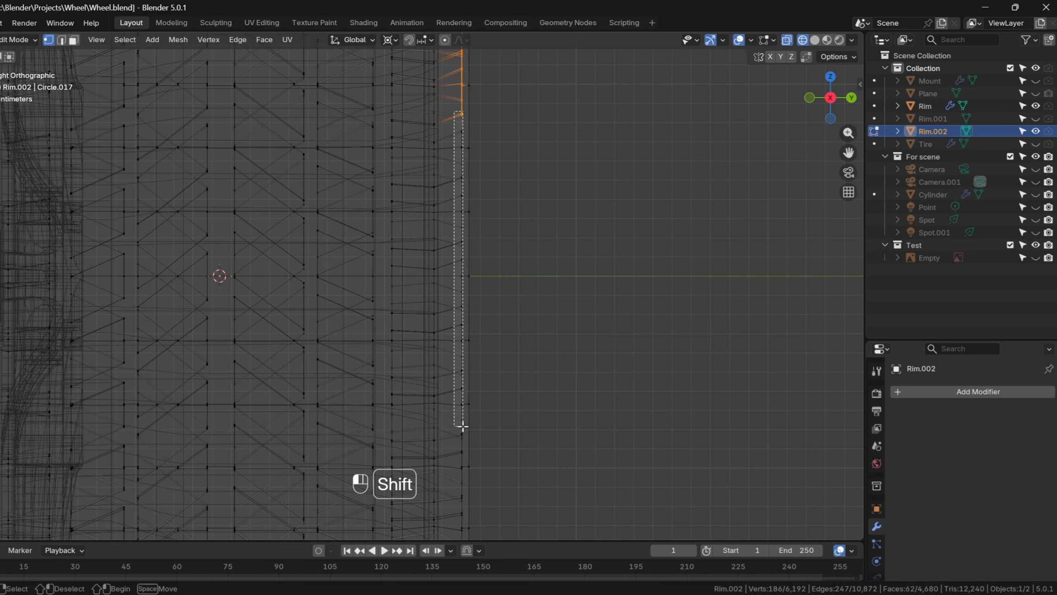
pyautogui.keyDown('shift'); pyautogui.moveTo(552, 442); pyautogui.dragTo(550, 116, button='middle'); pyautogui.keyUp('shift')
pyautogui.keyDown('shift'); pyautogui.moveTo(455, 100); pyautogui.dragTo(460, 474); pyautogui.keyUp('shift')
pyautogui.keyDown('shift'); pyautogui.moveTo(458, 479); pyautogui.dragTo(472, 77, button='middle'); pyautogui.keyUp('shift')
pyautogui.keyDown('shift'); pyautogui.moveTo(468, 75); pyautogui.dragTo(477, 366); pyautogui.keyUp('shift')
pyautogui.keyDown('shift'); pyautogui.moveTo(266, 247); pyautogui.dragTo(727, 304, button='middle'); pyautogui.keyUp('shift')
# - Add the matching outer edge line of the tread blocks on the spoke side to the selection
pyautogui.keyDown('shift'); pyautogui.moveTo(470, 412); pyautogui.dragTo(465, 64); pyautogui.keyUp('shift')
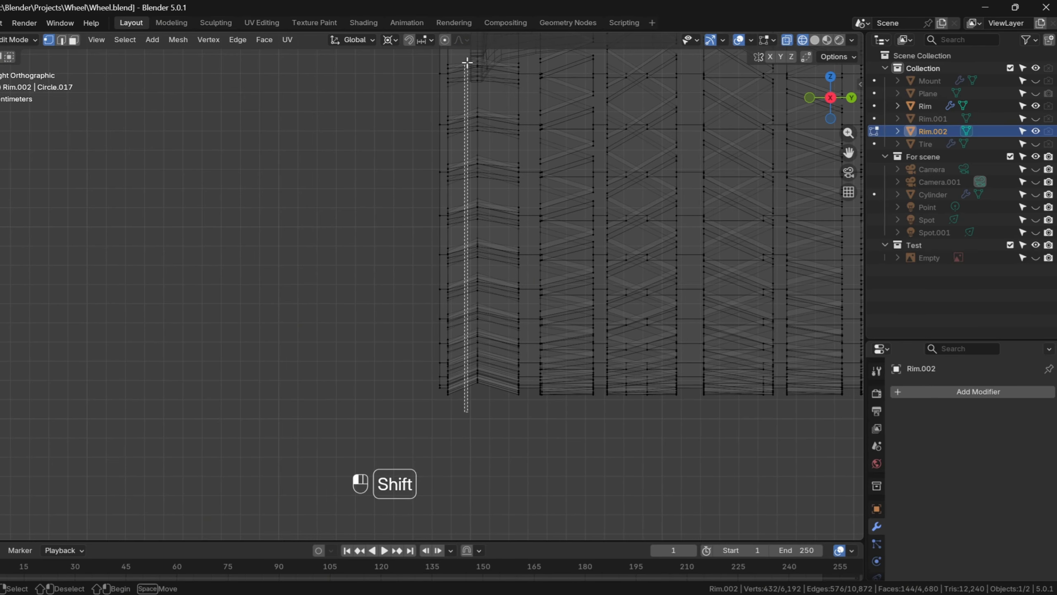
pyautogui.keyDown('shift'); pyautogui.moveTo(454, 67); pyautogui.dragTo(458, 493, button='middle'); pyautogui.keyUp('shift')
pyautogui.keyDown('shift'); pyautogui.moveTo(460, 504); pyautogui.dragTo(443, 75); pyautogui.keyUp('shift')
pyautogui.keyDown('shift'); pyautogui.moveTo(451, 63); pyautogui.dragTo(458, 426, button='middle'); pyautogui.keyUp('shift')
pyautogui.keyDown('shift'); pyautogui.moveTo(459, 425); pyautogui.dragTo(451, 62); pyautogui.keyUp('shift')
pyautogui.keyDown('shift'); pyautogui.moveTo(465, 96); pyautogui.dragTo(467, 487, button='middle'); pyautogui.keyUp('shift')
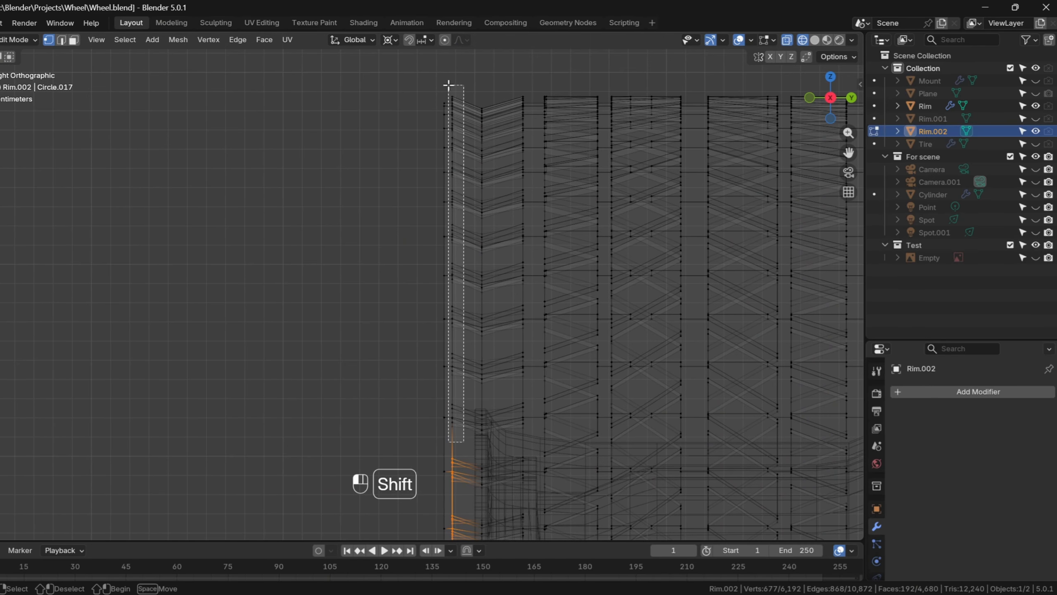
pyautogui.keyDown('shift'); pyautogui.moveTo(449, 85); pyautogui.dragTo(448, 81); pyautogui.keyUp('shift')
# - In solid shading, scale the two tread edge lines to 0.962 and move them along Y by about 2.7 mm
pyautogui.scroll(-5, 452, 90)
pyautogui.press('z')
pyautogui.click(612, 248)
pyautogui.keyDown('shift'); pyautogui.moveTo(612, 249); pyautogui.dragTo(566, 410, button='middle'); pyautogui.keyUp('shift')
pyautogui.scroll(2, 567, 410)
pyautogui.press('s')
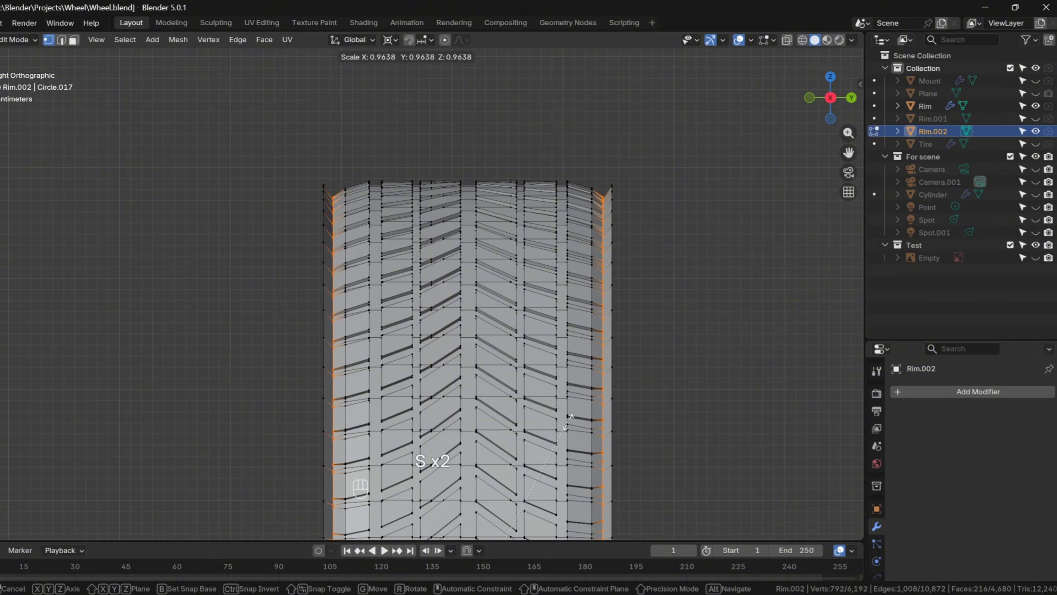
pyautogui.click(571, 416)
pyautogui.press('g')
pyautogui.press('y')
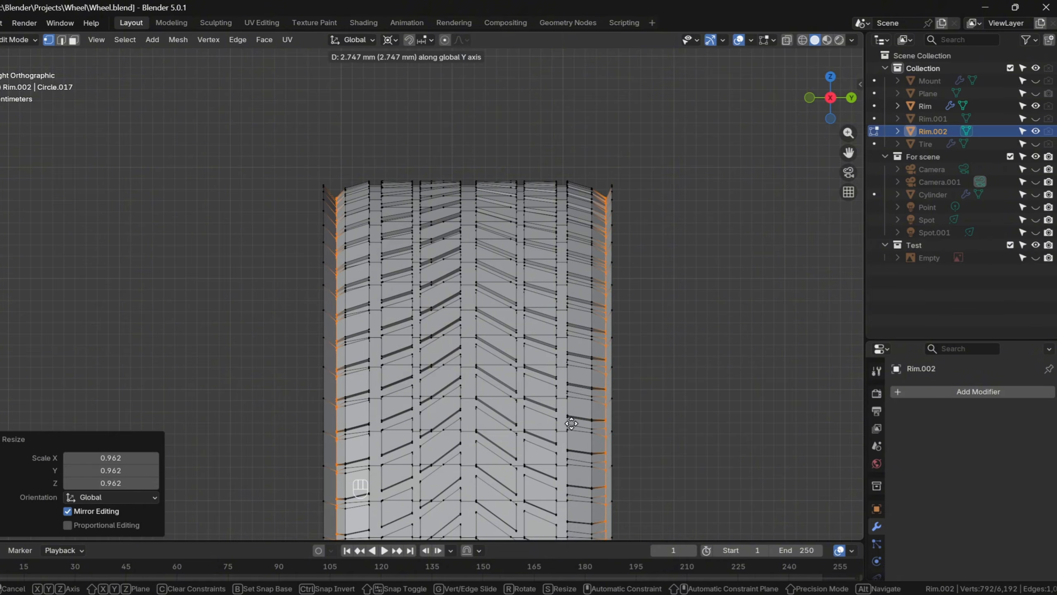
pyautogui.click(572, 423)
# - In wireframe, select the outermost border line of vertices on the side opposite the spokes, along the ring's full height
pyautogui.press('z')
pyautogui.scroll(3, 607, 340)
pyautogui.moveTo(616, 54); pyautogui.dragTo(670, 370)
pyautogui.keyDown('shift'); pyautogui.moveTo(670, 370); pyautogui.dragTo(655, 100, button='middle'); pyautogui.keyUp('shift')
pyautogui.keyDown('shift'); pyautogui.moveTo(601, 90); pyautogui.dragTo(653, 437); pyautogui.keyUp('shift')
pyautogui.keyDown('shift'); pyautogui.moveTo(585, 208); pyautogui.dragTo(651, 467); pyautogui.keyUp('shift')
pyautogui.keyDown('shift'); pyautogui.moveTo(651, 468); pyautogui.dragTo(639, 149, button='middle'); pyautogui.keyUp('shift')
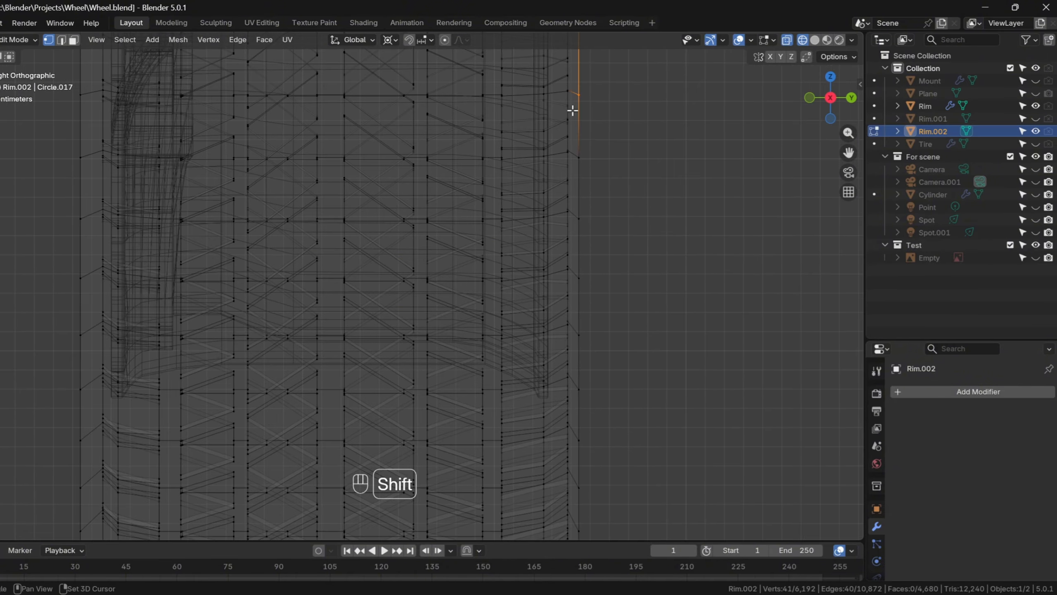
pyautogui.keyDown('shift'); pyautogui.moveTo(572, 110); pyautogui.dragTo(599, 391); pyautogui.keyUp('shift')
pyautogui.keyDown('shift'); pyautogui.moveTo(557, 95); pyautogui.dragTo(592, 425); pyautogui.keyUp('shift')
# - Add the outermost border line of vertices on the spoke side to the selection
pyautogui.keyDown('shift'); pyautogui.moveTo(79, 420); pyautogui.dragTo(385, 456, button='middle'); pyautogui.keyUp('shift')
pyautogui.keyDown('shift'); pyautogui.moveTo(384, 456); pyautogui.dragTo(353, 76); pyautogui.keyUp('shift')
pyautogui.scroll(-7, 354, 76)
pyautogui.keyDown('shift'); pyautogui.moveTo(359, 131); pyautogui.dragTo(401, 305); pyautogui.keyUp('shift')
pyautogui.keyDown('shift'); pyautogui.moveTo(400, 334); pyautogui.dragTo(396, 113, button='middle'); pyautogui.keyUp('shift')
pyautogui.keyDown('shift'); pyautogui.moveTo(374, 103); pyautogui.dragTo(400, 306); pyautogui.keyUp('shift')
# - In solid shading, scale both outermost border lines to 0.926 and widen them along Y to 1.045
pyautogui.scroll(1, 401, 318)
pyautogui.press('z')
pyautogui.moveTo(562, 89)
pyautogui.keyDown('shift'); pyautogui.mouseDown(button='middle')
pyautogui.moveTo(543, 157)
pyautogui.moveTo(582, 358)
pyautogui.mouseUp(button='middle'); pyautogui.keyUp('shift')
pyautogui.scroll(2, 582, 368)
pyautogui.click(682, 375)
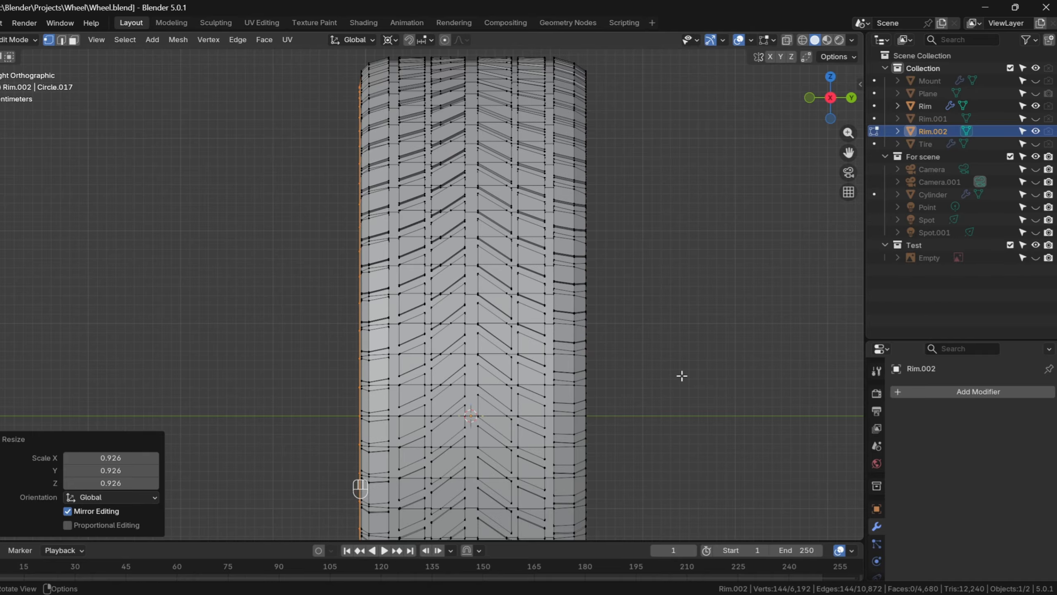
pyautogui.click(691, 375)
# - Select only the border loop opposite the spokes, move it outward along Y by about 8.8 mm, and nudge it back slightly
pyautogui.press('z')
pyautogui.scroll(-5, 302, 321)
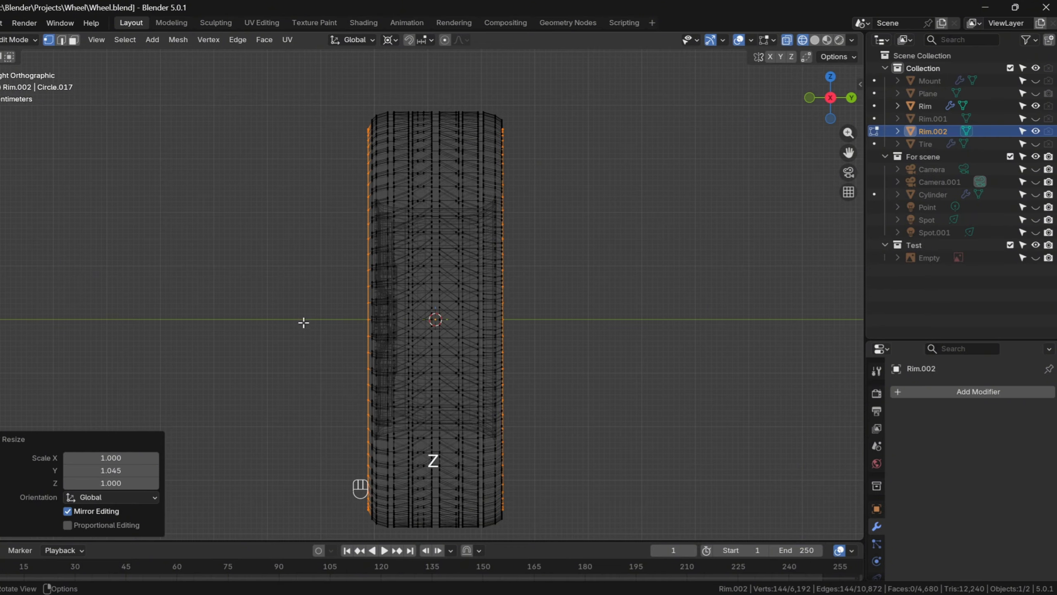
pyautogui.keyDown('shift'); pyautogui.moveTo(458, 167); pyautogui.dragTo(385, 118, button='middle'); pyautogui.keyUp('shift')
pyautogui.moveTo(385, 96); pyautogui.dragTo(412, 410)
pyautogui.press('z')
pyautogui.moveTo(452, 340); pyautogui.dragTo(458, 375, button='middle')
pyautogui.scroll(3, 458, 375)
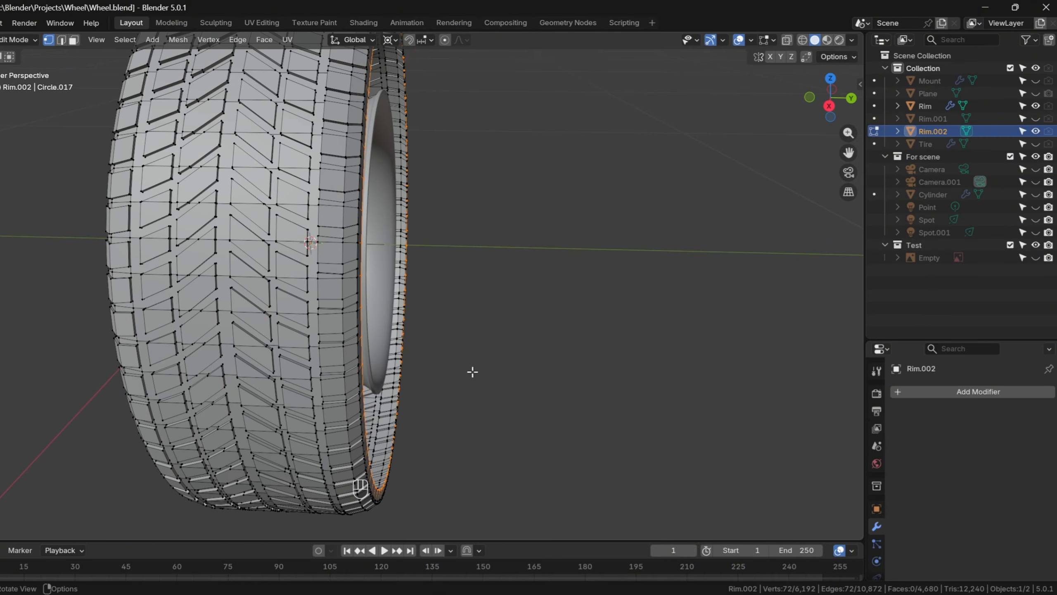
pyautogui.press('KP_3')
pyautogui.press('g')
pyautogui.press('y')
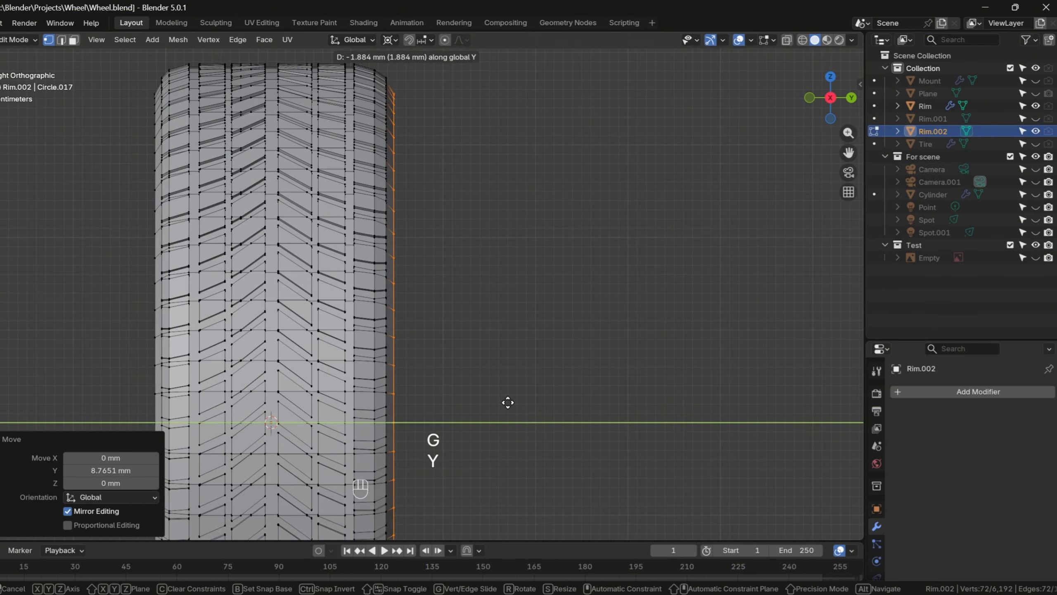
# - Select the open border edge loops on both sides of the tread ring
pyautogui.moveTo(406, 315)
pyautogui.keyDown('shift'); pyautogui.mouseDown(button='middle')
pyautogui.moveTo(527, 354)
pyautogui.moveTo(470, 316)
pyautogui.moveTo(387, 312)
pyautogui.mouseUp(button='middle'); pyautogui.keyUp('shift')
pyautogui.keyDown('alt'); pyautogui.click(464, 310); pyautogui.keyUp('alt')
pyautogui.keyDown('alt'); pyautogui.keyDown('shift'); pyautogui.click(402, 310); pyautogui.keyUp('shift'); pyautogui.keyUp('alt')
pyautogui.moveTo(402, 310); pyautogui.dragTo(450, 325, button='middle')
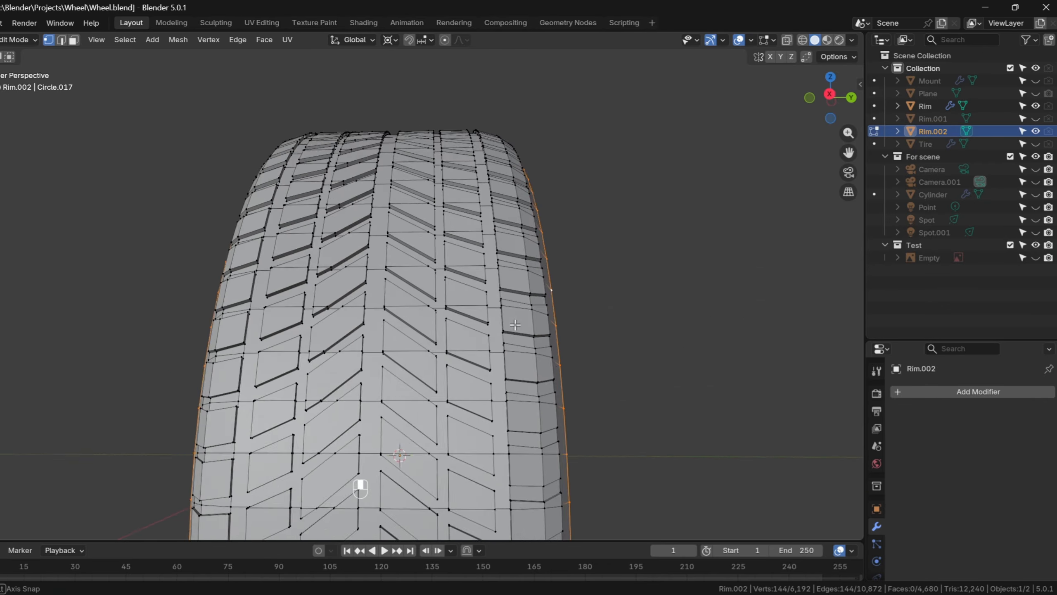
pyautogui.scroll(-2, 463, 331)
pyautogui.press('KP_1')
pyautogui.press('KP_3')
# - Extrude both border loops repeatedly inward toward the rim to start the sidewalls, widening the last loops along Y to 1.029
pyautogui.keyDown('shift'); pyautogui.moveTo(486, 291); pyautogui.dragTo(552, 479, button='middle'); pyautogui.keyUp('shift')
pyautogui.scroll(4, 552, 479)
pyautogui.scroll(-3, 552, 500)
pyautogui.keyDown('shift'); pyautogui.moveTo(553, 517); pyautogui.dragTo(435, 370, button='middle'); pyautogui.keyUp('shift')
pyautogui.press('e')
pyautogui.click(546, 389)
pyautogui.click(574, 359)
pyautogui.click(539, 353)
pyautogui.press('e')
pyautogui.press('s')
# - Continue the sidewalls inward with another extruded pair of loops and widen them along Y to 1.05
pyautogui.press('s')
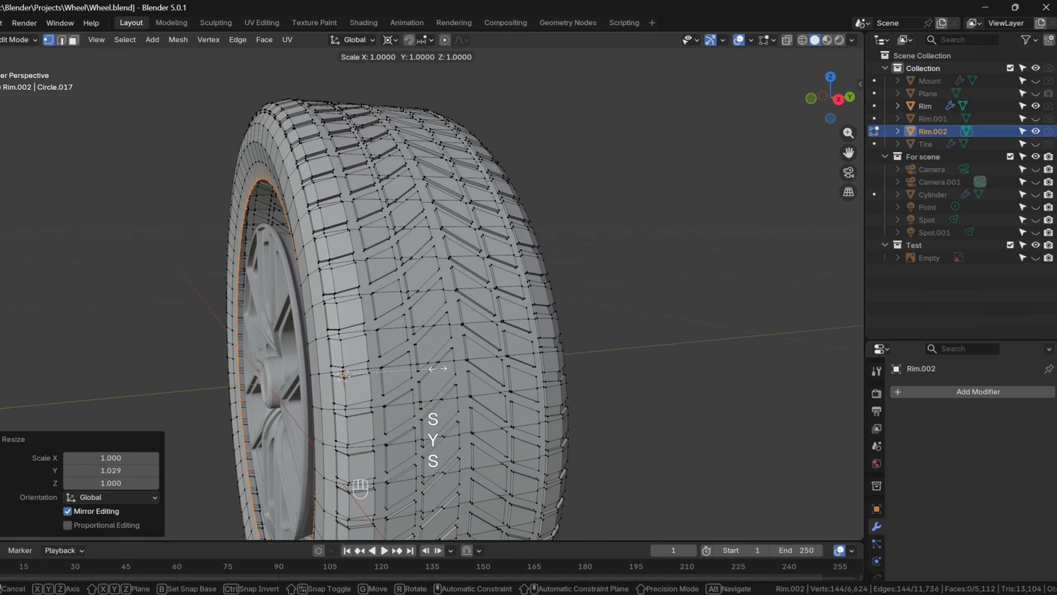
pyautogui.press('s')
pyautogui.press('y')
pyautogui.click(384, 319)
pyautogui.moveTo(383, 320); pyautogui.dragTo(406, 332, button='middle')
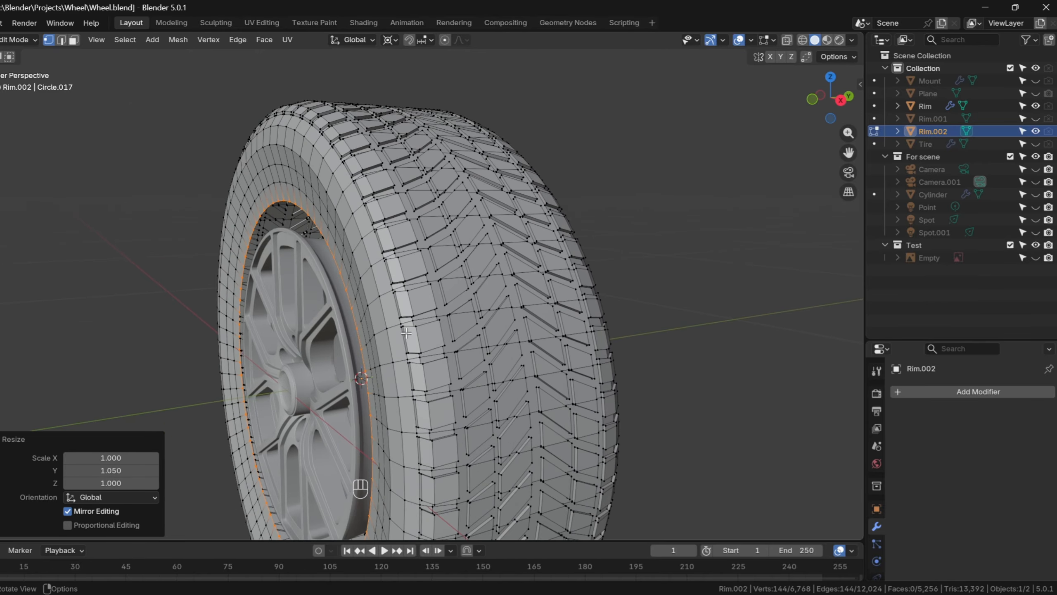
# - Extrude the sidewalls down to the rim's edge and fine-tune the innermost loops with a scale of 1.003
pyautogui.click(433, 351)
pyautogui.scroll(5, 433, 351)
pyautogui.press('s')
pyautogui.click(463, 336)
pyautogui.moveTo(463, 337); pyautogui.dragTo(521, 352, button='middle')
pyautogui.press('s')
pyautogui.click(438, 347)
pyautogui.scroll(-6, 520, 352)
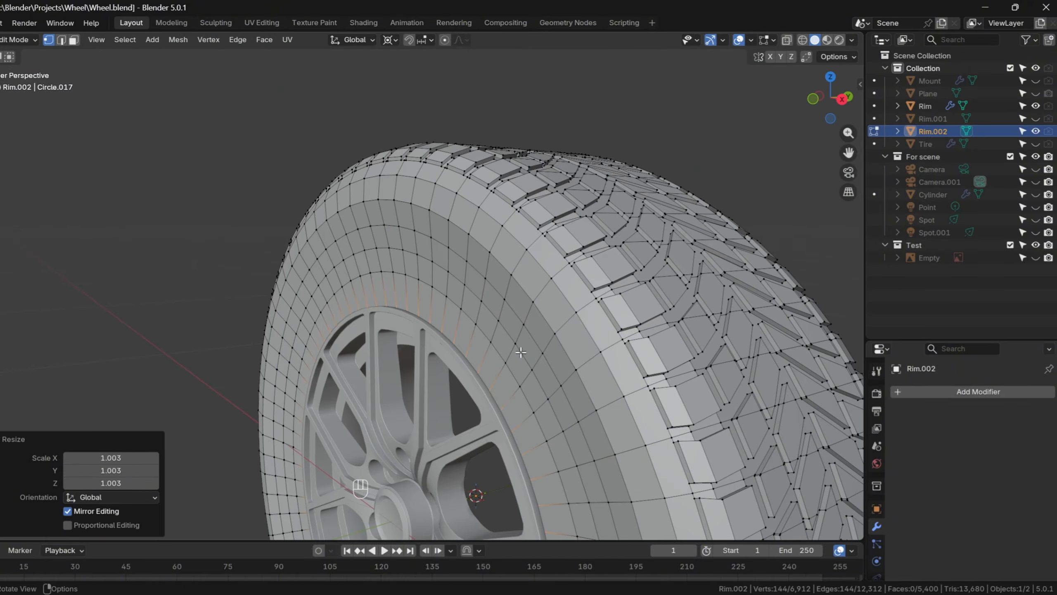
# - In edge select mode, select a matching middle sidewall loop on both sides and widen the pair along Y by about 1.055
pyautogui.press('2')
pyautogui.keyDown('alt'); pyautogui.click(520, 352); pyautogui.keyUp('alt')
pyautogui.moveTo(834, 400); pyautogui.dragTo(762, 406, button='middle')
pyautogui.keyDown('alt'); pyautogui.keyDown('shift'); pyautogui.click(508, 333); pyautogui.keyUp('shift'); pyautogui.keyUp('alt')
pyautogui.moveTo(571, 332); pyautogui.dragTo(487, 333, button='middle')
pyautogui.click(588, 361)
pyautogui.keyDown('alt'); pyautogui.keyDown('shift'); pyautogui.click(564, 307); pyautogui.keyUp('shift'); pyautogui.keyUp('alt')
pyautogui.moveTo(564, 307); pyautogui.dragTo(653, 329, button='middle')
pyautogui.press('s')
pyautogui.press('y')
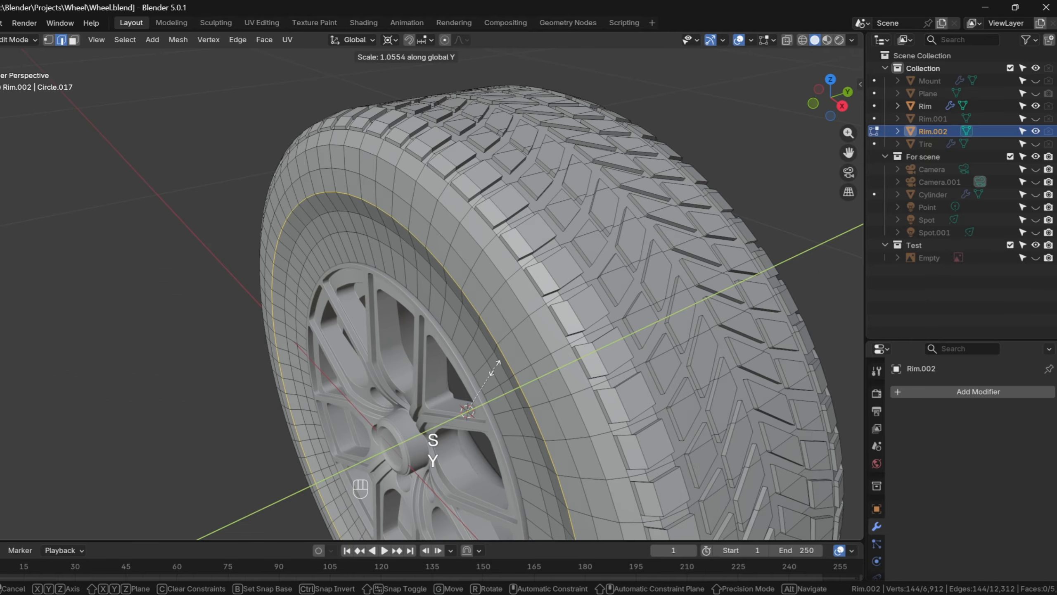
pyautogui.click(494, 370)
# - Select a pair of sidewall loops closer to the rim and widen them along Y to 1.038
pyautogui.keyDown('alt'); pyautogui.click(436, 280); pyautogui.keyUp('alt')
pyautogui.moveTo(437, 280); pyautogui.dragTo(341, 292, button='middle')
pyautogui.click(673, 384)
pyautogui.moveTo(670, 377); pyautogui.dragTo(766, 358, button='middle')
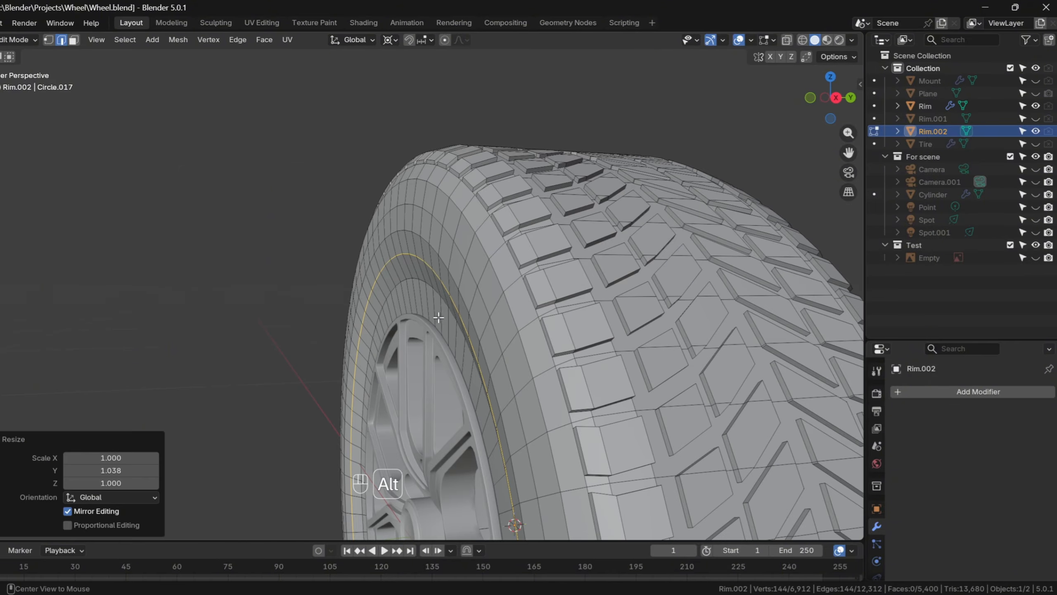
# - Select the sidewall loop next to the rim edge and adjust its width along Y
pyautogui.keyDown('alt'); pyautogui.click(436, 316); pyautogui.keyUp('alt')
pyautogui.press('s')
pyautogui.press('y')
pyautogui.click(442, 310)
pyautogui.moveTo(458, 310); pyautogui.dragTo(510, 325, button='middle')
# - Select the middle sidewall loop on the spoke side and scale it along Y to 1.013
pyautogui.keyDown('alt'); pyautogui.click(346, 271); pyautogui.keyUp('alt')
pyautogui.moveTo(350, 273); pyautogui.dragTo(262, 275, button='middle')
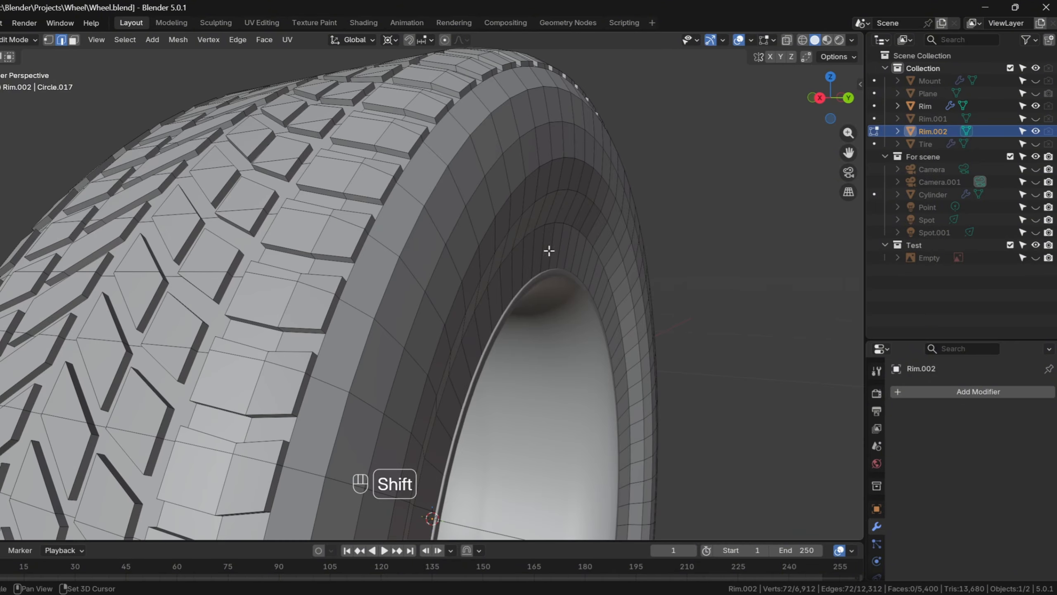
pyautogui.keyDown('alt'); pyautogui.keyDown('shift'); pyautogui.click(547, 250); pyautogui.keyUp('shift'); pyautogui.keyUp('alt')
pyautogui.moveTo(521, 250); pyautogui.dragTo(578, 246, button='middle')
pyautogui.press('s')
pyautogui.press('y')
pyautogui.click(482, 386)
# - Inspect the wheel in Material Preview shading and in Object Mode, and return to solid shading in Edit Mode
pyautogui.press('z')
pyautogui.click(482, 460)
pyautogui.press('z')
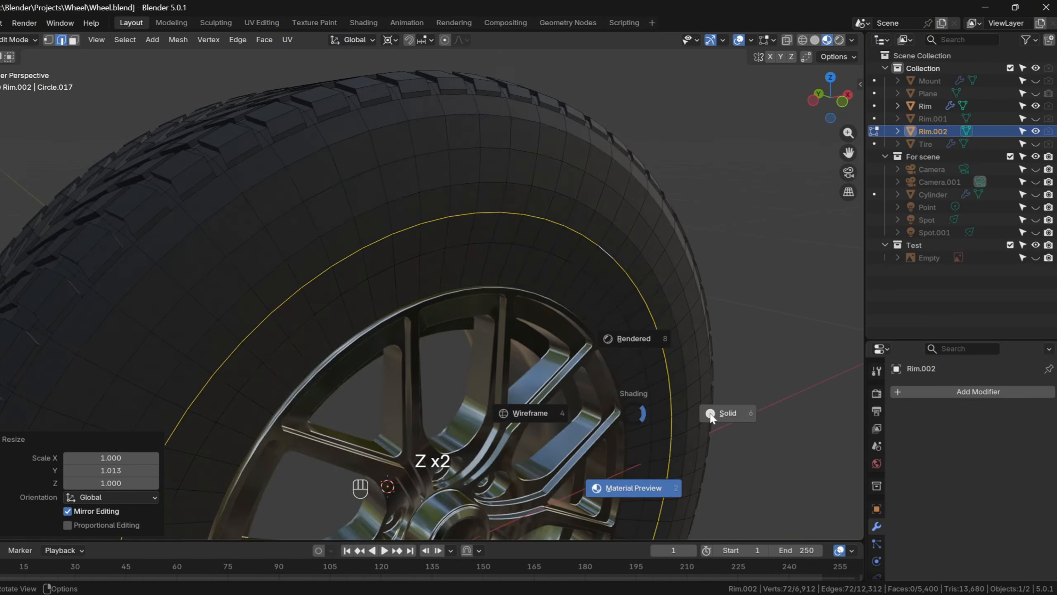
pyautogui.click(710, 414)
pyautogui.press('Tab')
pyautogui.moveTo(708, 412); pyautogui.dragTo(599, 377, button='middle')
pyautogui.press('Tab')
# - Select a sidewall loop on the side opposite the spokes and move it along Y to refine the bulge
pyautogui.moveTo(406, 351)
pyautogui.mouseDown(button='middle')
pyautogui.moveTo(468, 378)
pyautogui.moveTo(333, 329)
pyautogui.mouseUp(button='middle')
pyautogui.click(485, 381)
pyautogui.keyDown('alt'); pyautogui.click(515, 234); pyautogui.keyUp('alt')
pyautogui.press('g')
pyautogui.press('y')
pyautogui.click(548, 368)
pyautogui.moveTo(547, 368); pyautogui.dragTo(416, 354, button='middle')
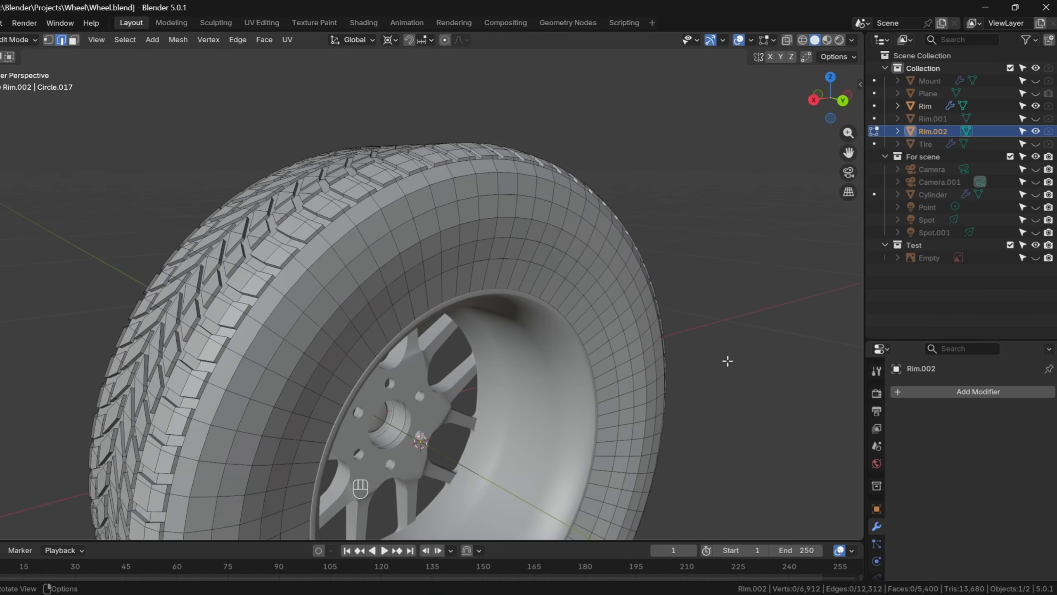
# - Select a sidewall edge loop on each side of the tire and scale the two loops along Y
pyautogui.moveTo(583, 342); pyautogui.dragTo(727, 345, button='middle')
pyautogui.keyDown('alt'); pyautogui.click(416, 287); pyautogui.keyUp('alt')
pyautogui.moveTo(510, 328); pyautogui.dragTo(359, 308, button='middle')
pyautogui.keyDown('alt'); pyautogui.keyDown('shift'); pyautogui.click(458, 234); pyautogui.keyUp('shift'); pyautogui.keyUp('alt')
pyautogui.moveTo(354, 250); pyautogui.dragTo(436, 277, button='middle')
pyautogui.press('s')
pyautogui.press('y')
pyautogui.click(435, 278)
pyautogui.click(616, 200)
# - Select the next pair of sidewall edge loops and adjust their width by scaling along Y
pyautogui.moveTo(545, 237); pyautogui.dragTo(495, 266, button='middle')
pyautogui.click(370, 278)
pyautogui.press('s')
pyautogui.press('y')
pyautogui.keyDown('alt'); pyautogui.click(430, 257); pyautogui.keyUp('alt')
pyautogui.keyDown('alt'); pyautogui.keyDown('shift'); pyautogui.click(379, 268); pyautogui.keyUp('shift'); pyautogui.keyUp('alt')
pyautogui.press('s')
pyautogui.press('y')
pyautogui.click(510, 308)
# - Select two more sidewall edge loops and scale them along Y to refine the bulge
pyautogui.moveTo(509, 308); pyautogui.dragTo(474, 270, button='middle')
pyautogui.keyDown('alt'); pyautogui.click(410, 283); pyautogui.keyUp('alt')
pyautogui.keyDown('alt'); pyautogui.keyDown('shift'); pyautogui.click(384, 267); pyautogui.keyUp('shift'); pyautogui.keyUp('alt')
pyautogui.moveTo(384, 267); pyautogui.dragTo(254, 242, button='middle')
pyautogui.press('s')
pyautogui.press('y')
pyautogui.click(382, 240)
# - Pick another two sidewall loops and scale them along Y to even out the sidewall curve
pyautogui.keyDown('alt'); pyautogui.click(347, 236); pyautogui.keyUp('alt')
pyautogui.keyDown('alt'); pyautogui.keyDown('shift'); pyautogui.click(417, 227); pyautogui.keyUp('shift'); pyautogui.keyUp('alt')
pyautogui.press('s')
pyautogui.press('y')
pyautogui.click(488, 293)
# - Select sidewall loops on the tire and scale them to smooth the profile between tread and rim
pyautogui.moveTo(487, 293); pyautogui.dragTo(581, 294, button='middle')
pyautogui.keyDown('alt'); pyautogui.keyDown('shift'); pyautogui.click(432, 236); pyautogui.keyUp('shift'); pyautogui.keyUp('alt')
pyautogui.moveTo(391, 240); pyautogui.dragTo(491, 237, button='middle')
pyautogui.press('s')
pyautogui.keyDown('alt'); pyautogui.click(283, 202); pyautogui.keyUp('alt')
pyautogui.moveTo(283, 202); pyautogui.dragTo(229, 204, button='middle')
pyautogui.keyDown('alt'); pyautogui.keyDown('shift'); pyautogui.click(457, 233); pyautogui.keyUp('shift'); pyautogui.keyUp('alt')
pyautogui.press('s')
pyautogui.moveTo(458, 234)
pyautogui.mouseDown(button='middle')
pyautogui.moveTo(508, 233)
pyautogui.moveTo(439, 230)
pyautogui.mouseUp(button='middle')
pyautogui.click(508, 230)
# - Return to Object Mode and apply Shade Flat to the tire with Keep Sharp Edges enabled
pyautogui.click(475, 270)
pyautogui.moveTo(474, 270); pyautogui.dragTo(662, 351, button='middle')
pyautogui.press('Tab')
pyautogui.rightClick(478, 237)
pyautogui.click(478, 237)
pyautogui.moveTo(478, 238); pyautogui.dragTo(427, 425, button='middle')
pyautogui.rightClick(336, 287)
pyautogui.click(337, 299)
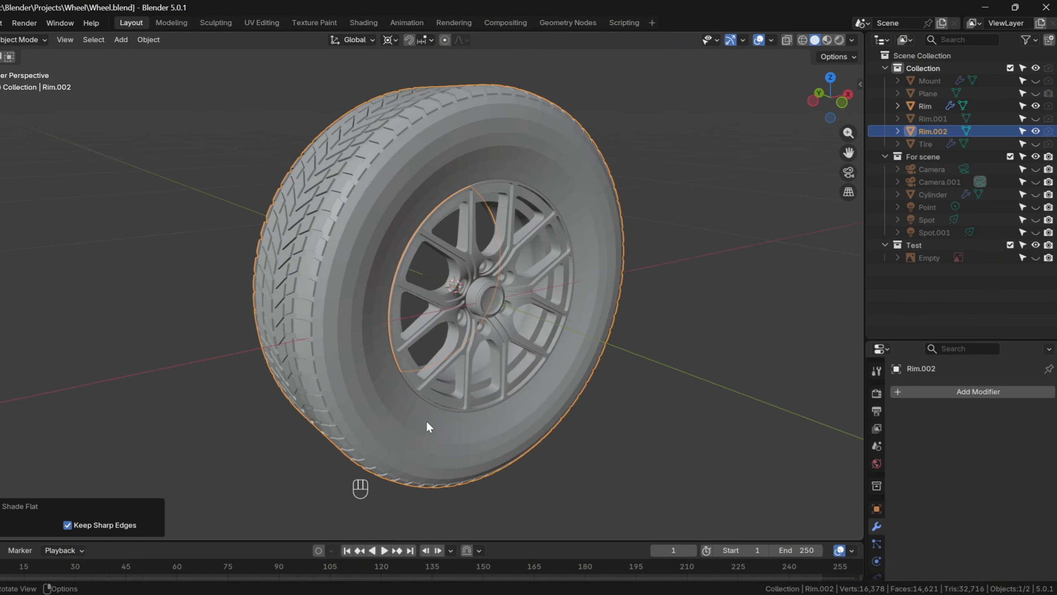